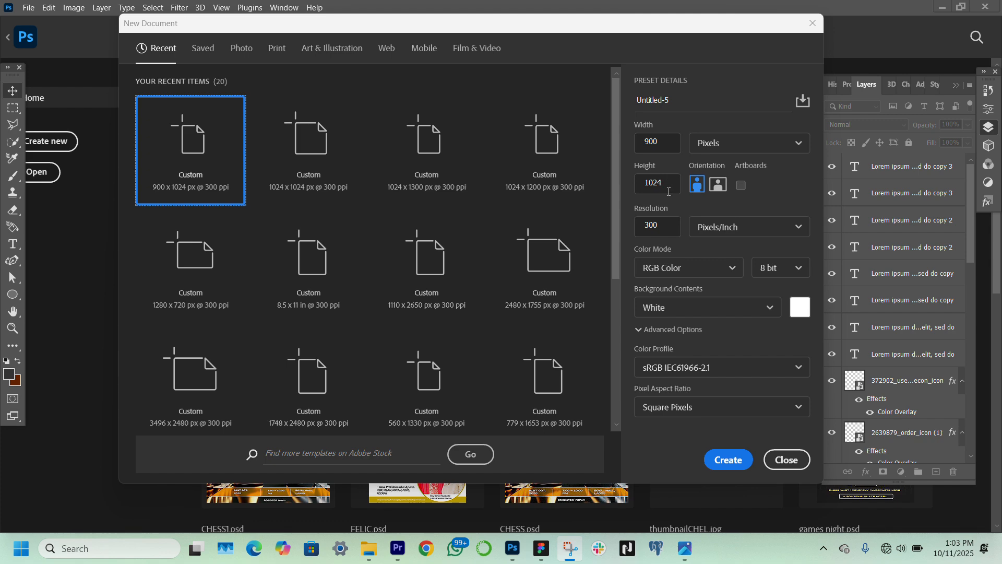
Create a 900 x 1024 px RGB document at 300 ppi and add a solid colour fill layer of #f3f3f3
left_click(739, 468)
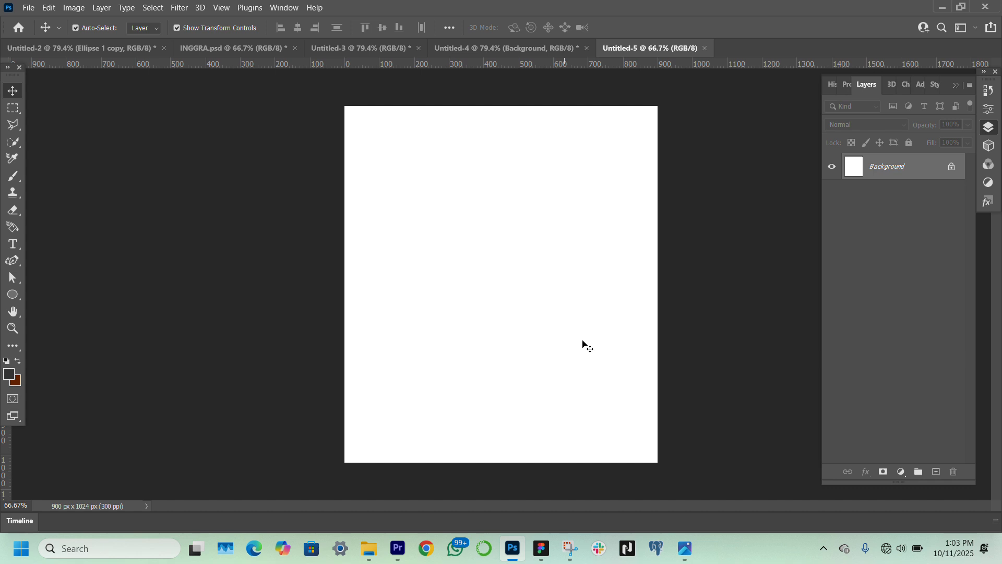
left_click(901, 472)
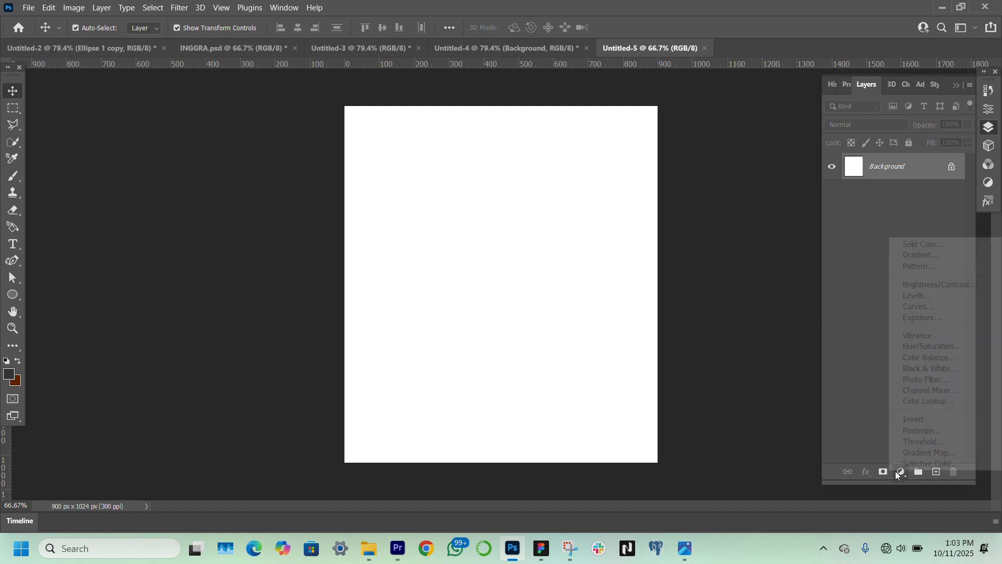
left_click(919, 245)
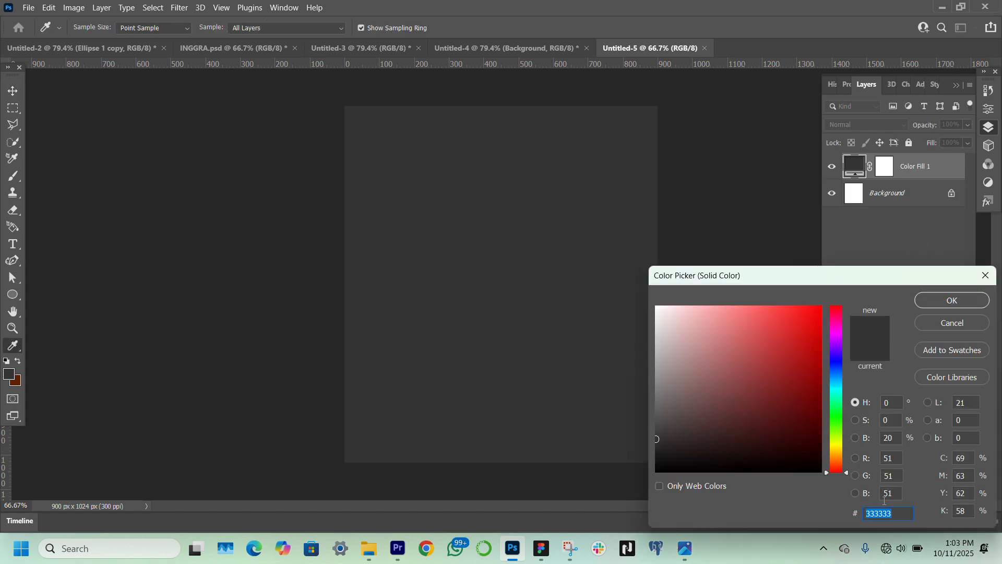
type("f3f3f3")
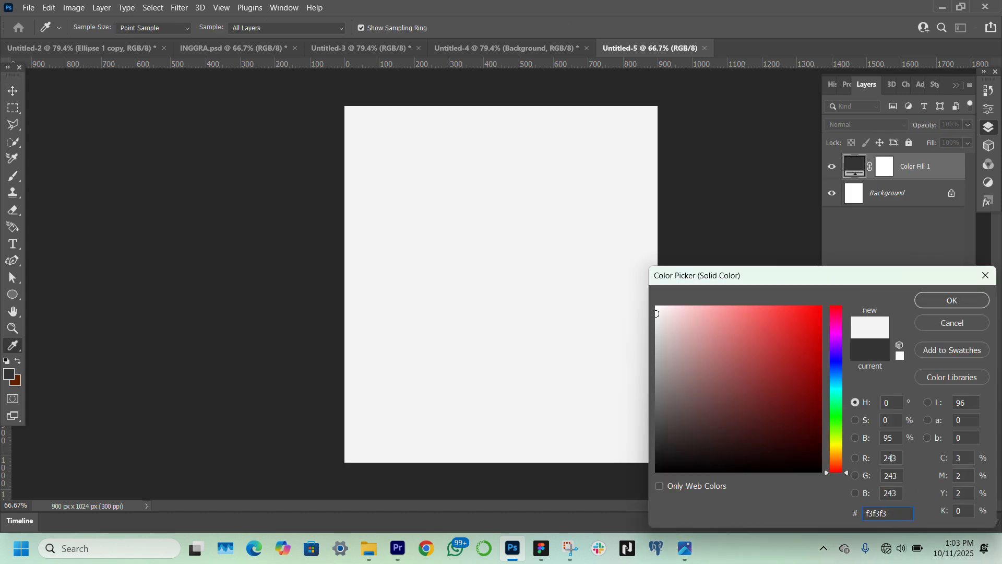
left_click(951, 300)
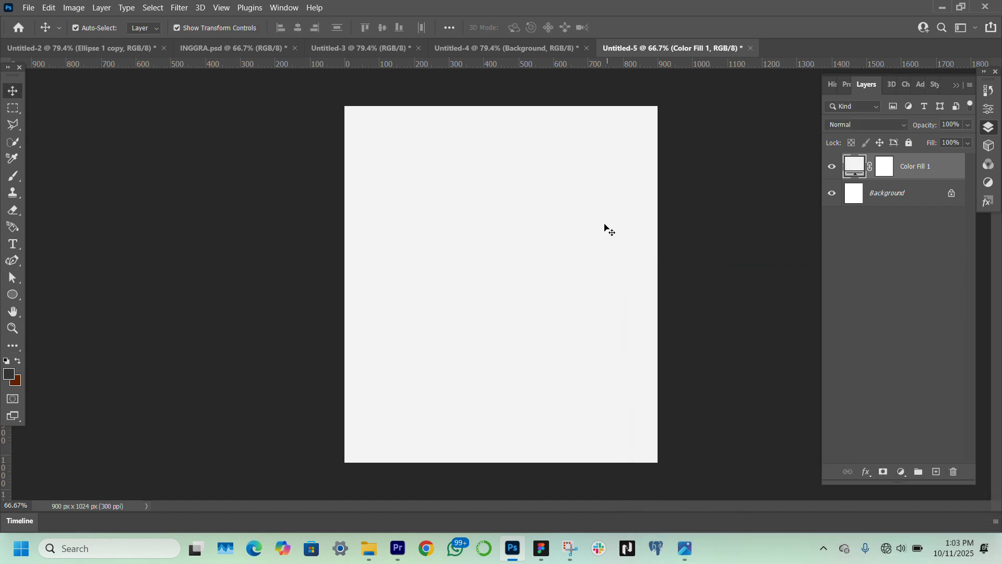
Draw a circle about 215 px in diameter near the canvas's upper-left corner with the Ellipse tool
left_click(11, 329)
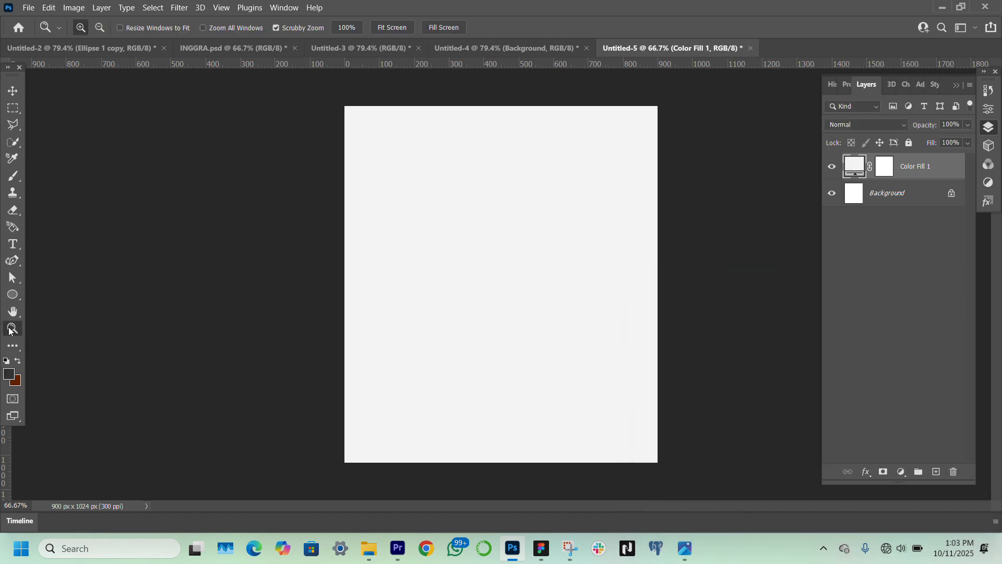
left_click(377, 29)
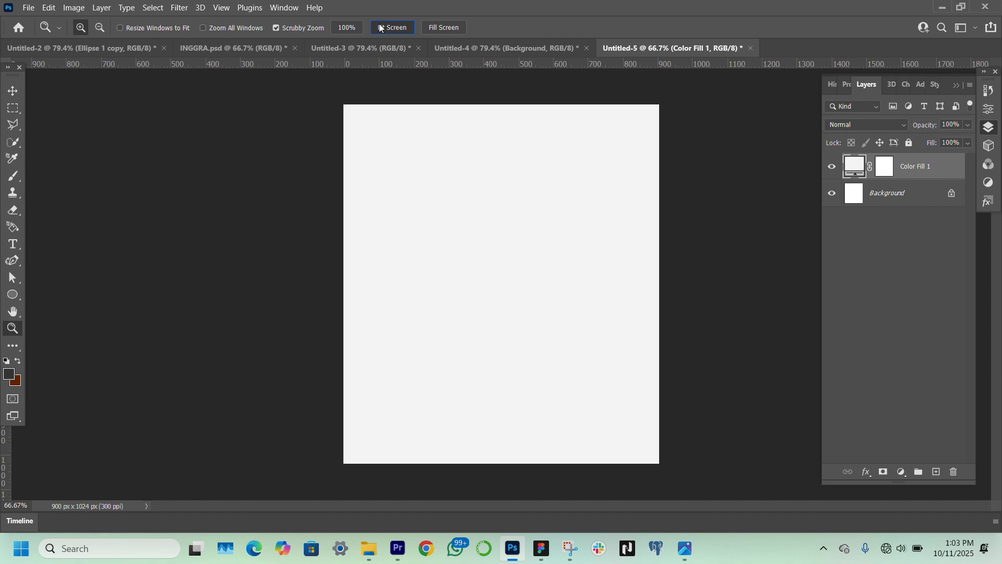
left_click(12, 91)
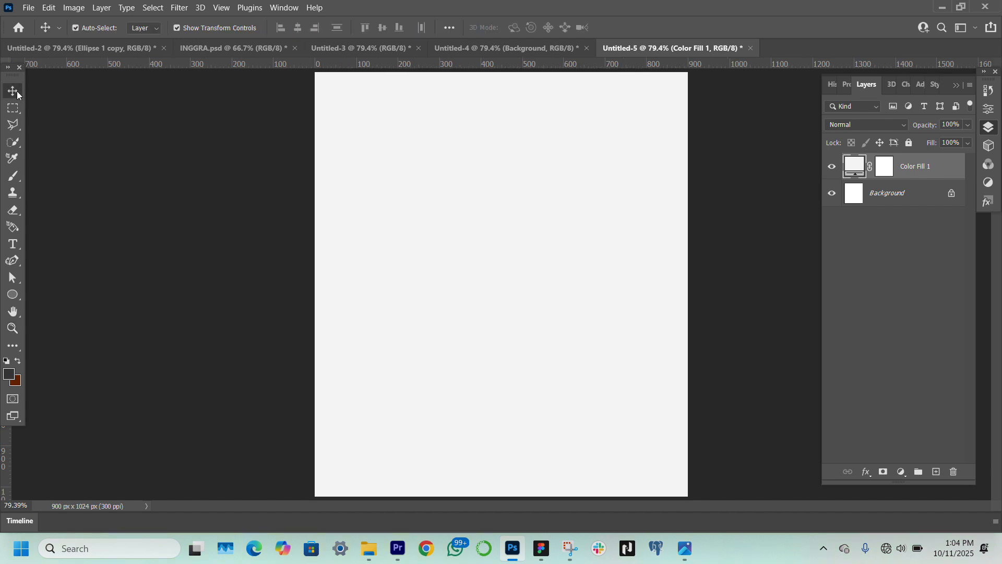
left_click(11, 296)
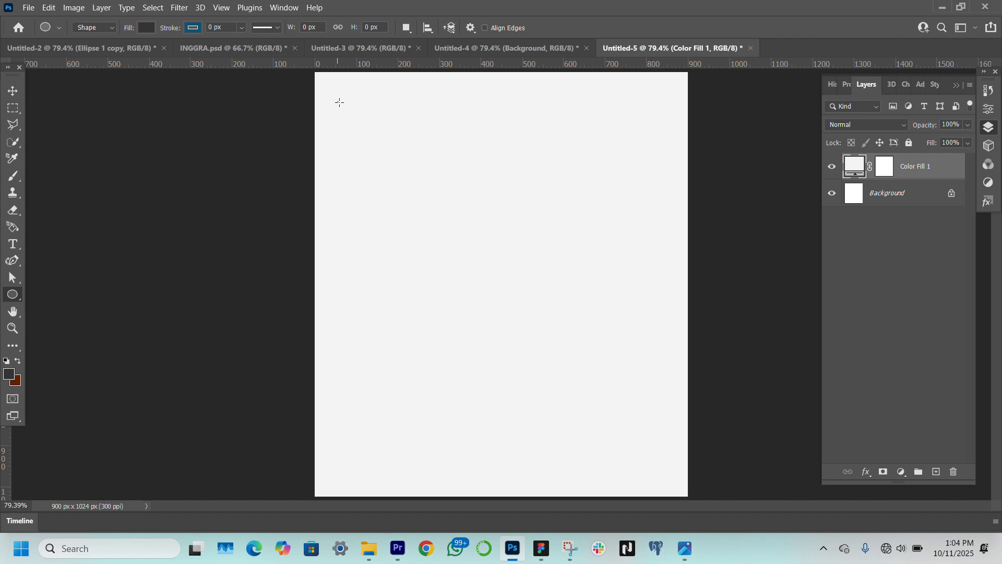
left_click_drag(340, 102, 437, 191)
left_click(11, 92)
Fill the circle with the recently used light grey #f3f3f3
left_click(869, 222)
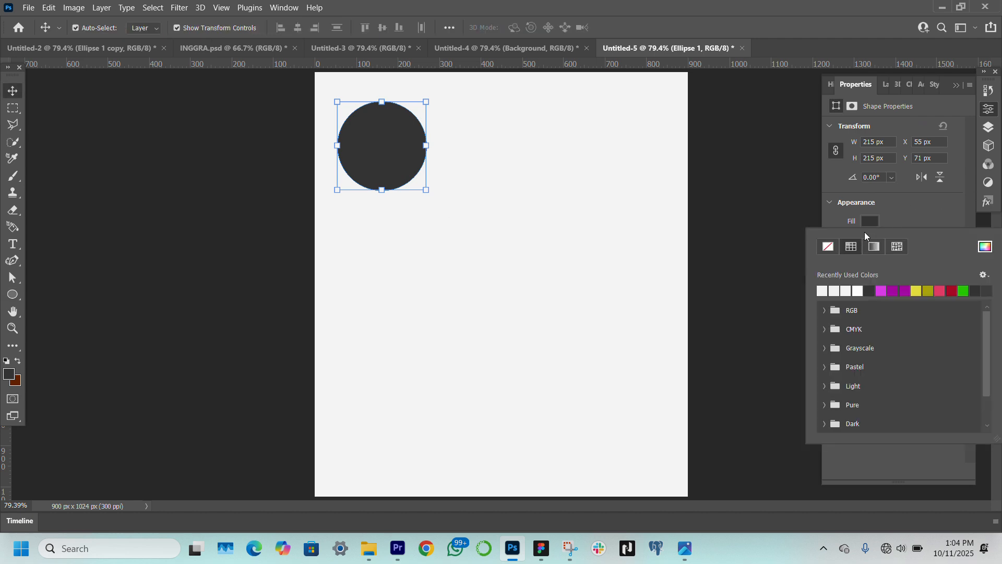
left_click(824, 291)
left_click(925, 213)
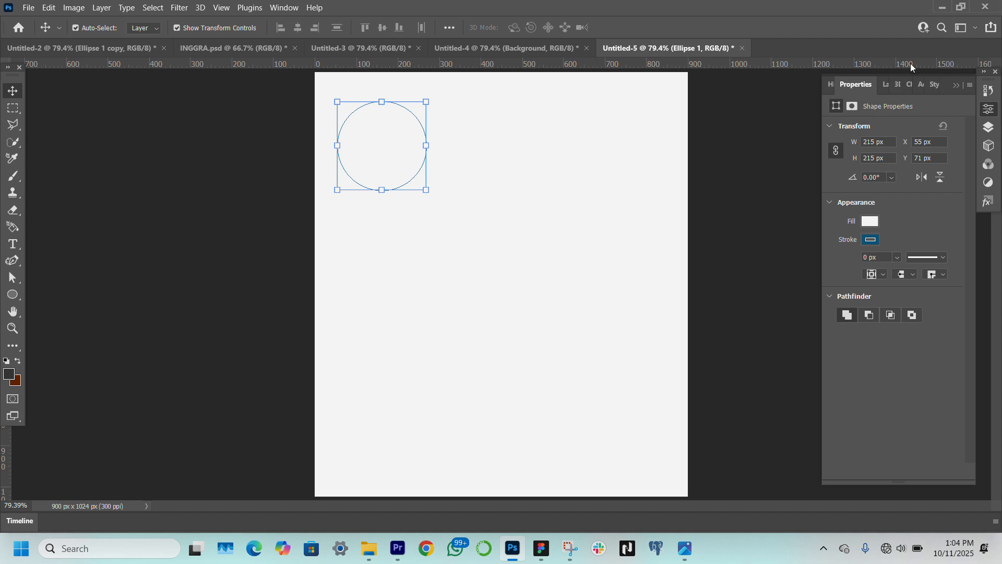
left_click(869, 222)
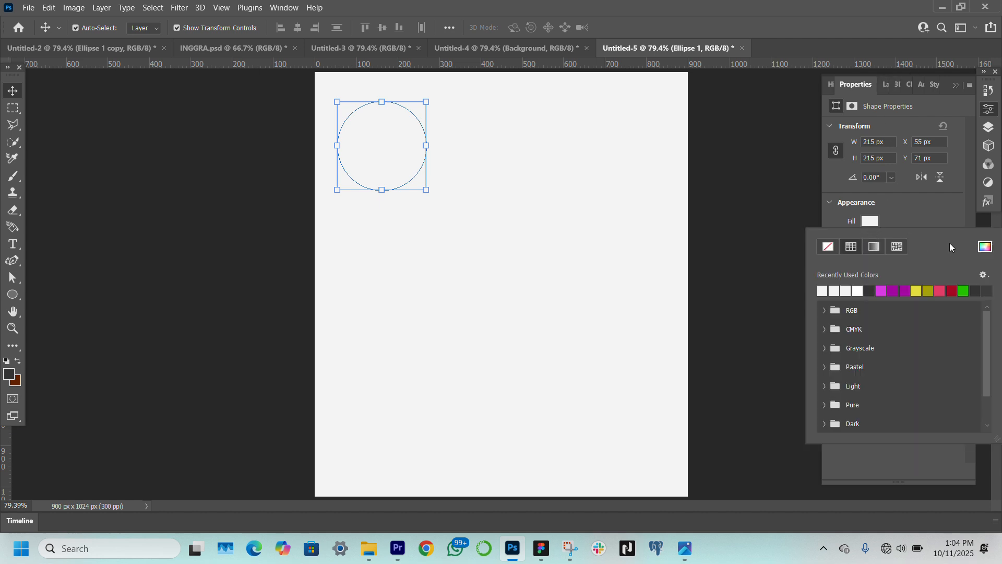
left_click(984, 248)
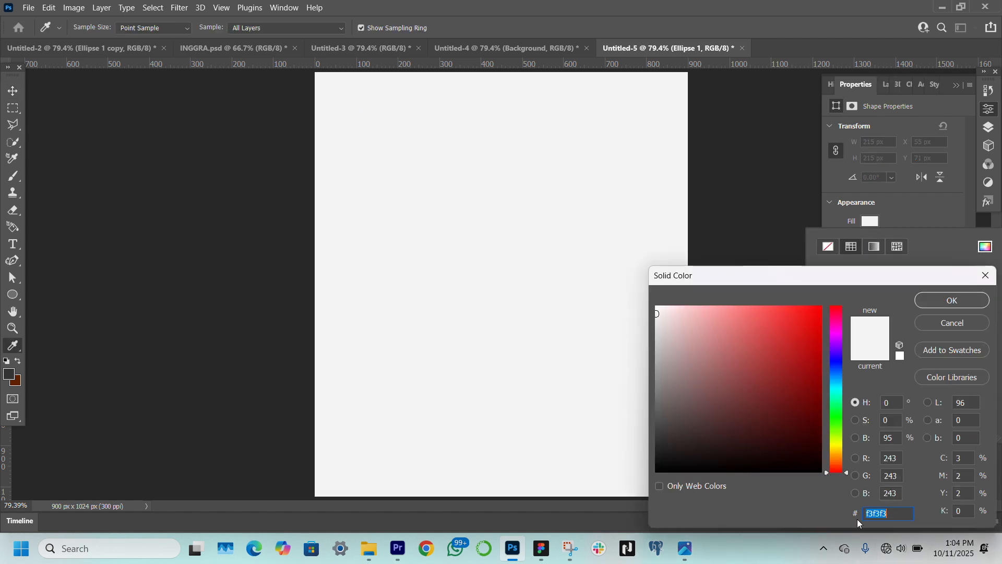
left_click(943, 302)
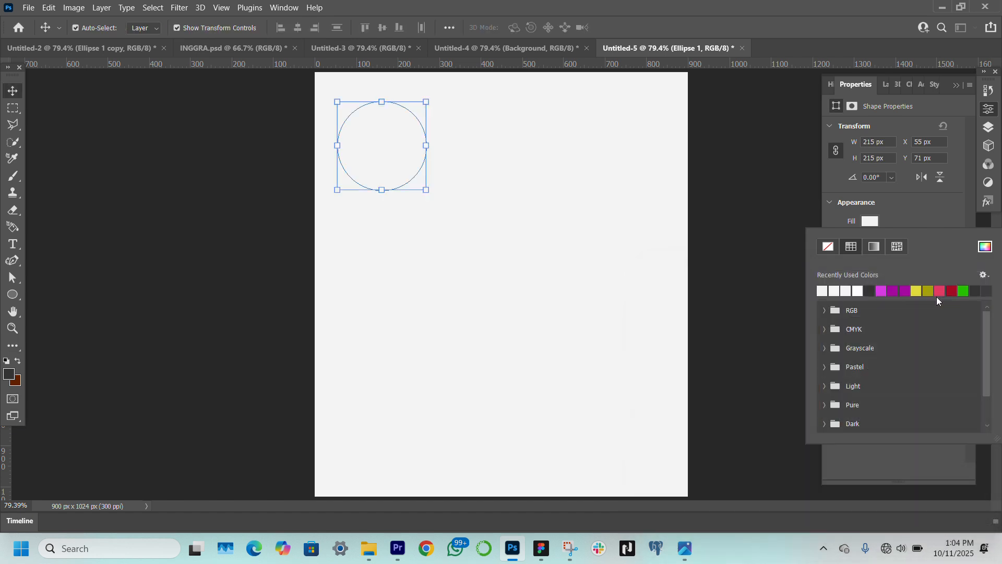
Add a drop shadow to the circle with 50% opacity, 48° angle, 49 px distance, 0% spread and 49 px size
left_click(886, 84)
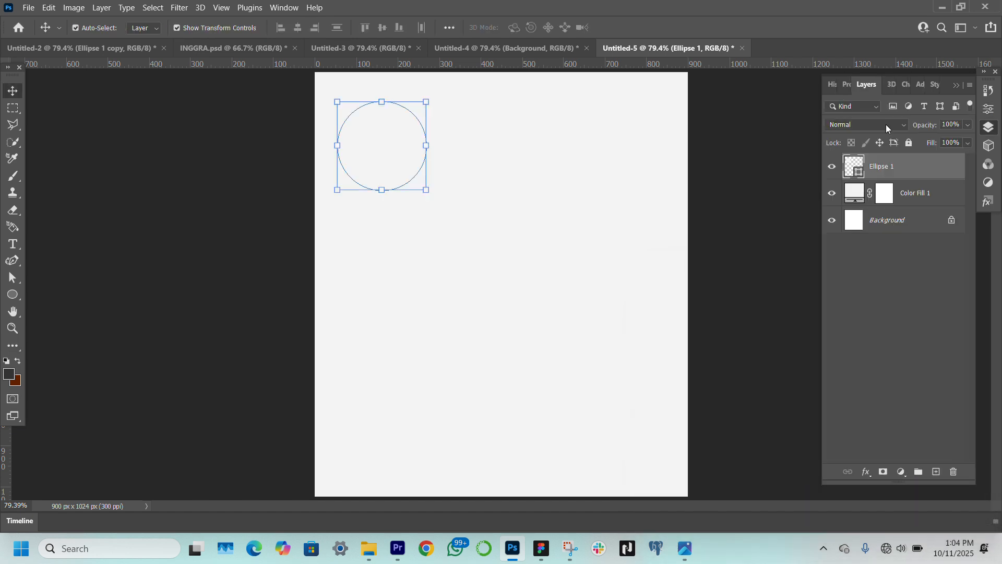
left_click(867, 473)
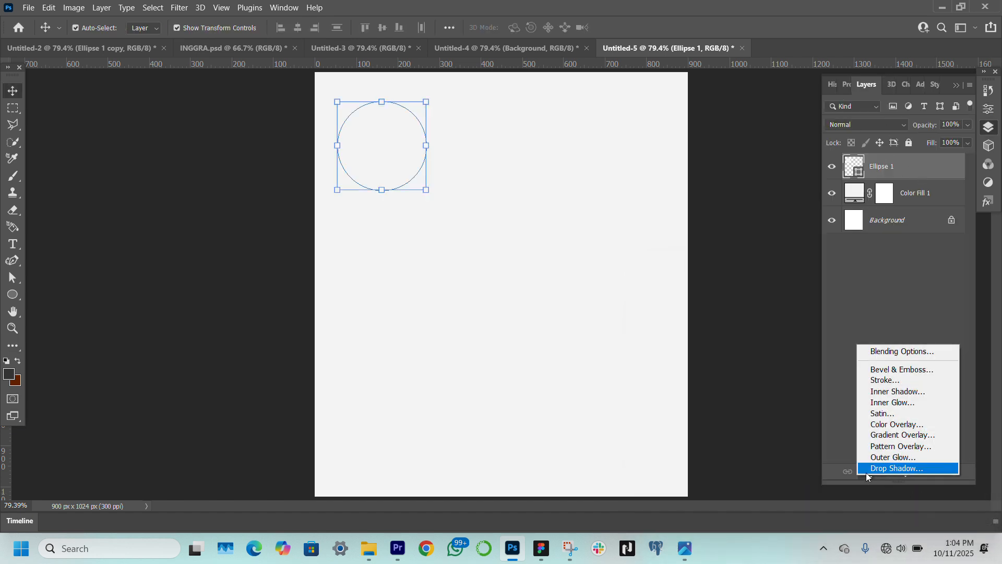
left_click(883, 470)
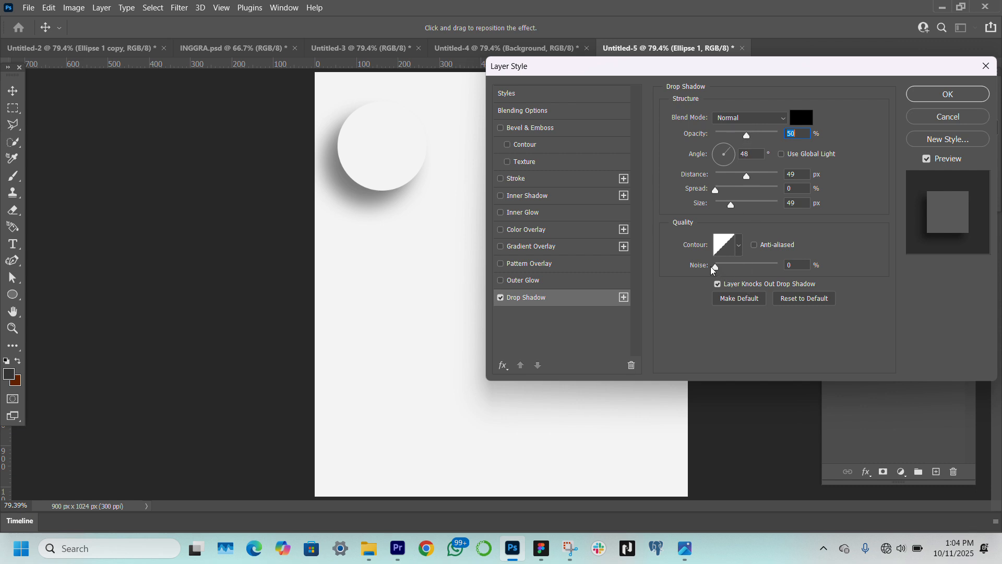
left_click(949, 95)
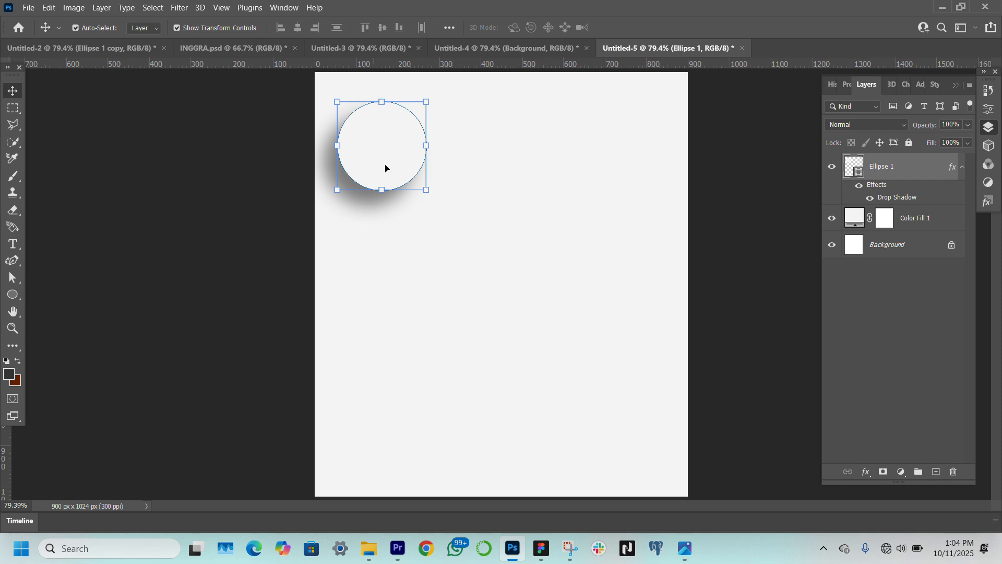
Duplicate the shadowed circle three times, placing the copies at the canvas's right upper area, lower left and lower right
left_click_drag(374, 152, 398, 363)
key("ctrl+j")
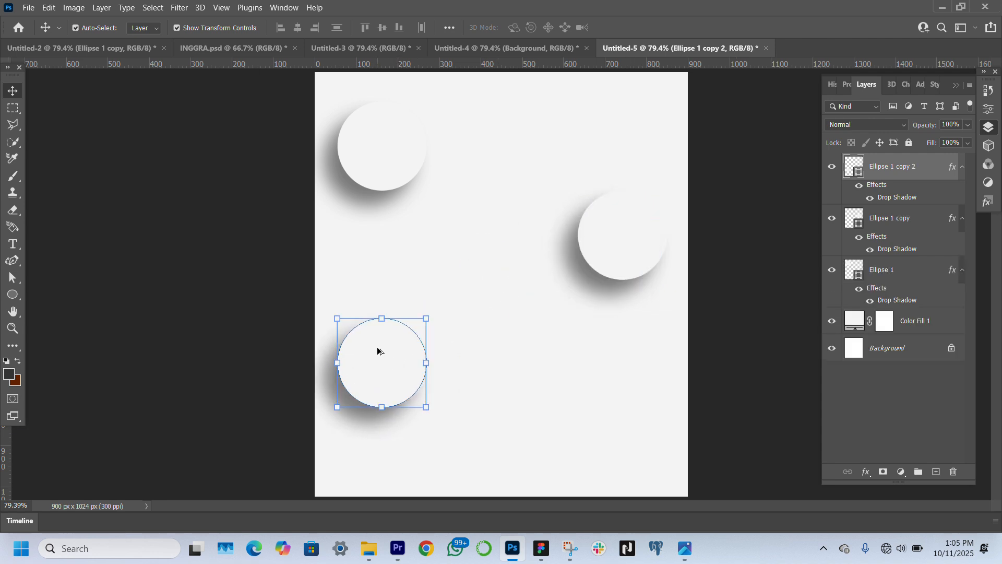
left_click_drag(379, 356, 623, 418)
Nudge the upper-right, upper-left and lower-left circles slightly upward to even out the staggered layout
left_click(605, 230)
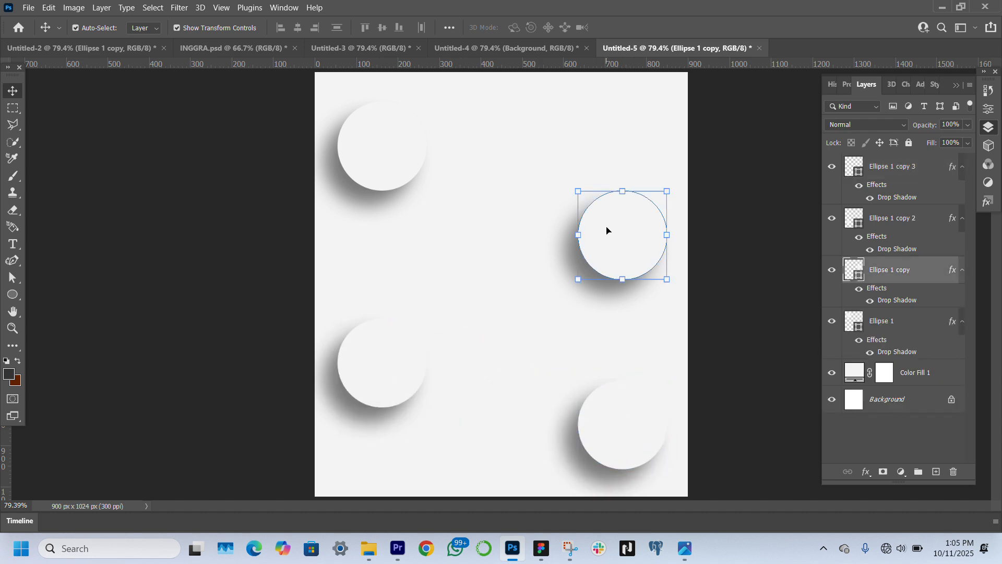
left_click(378, 143)
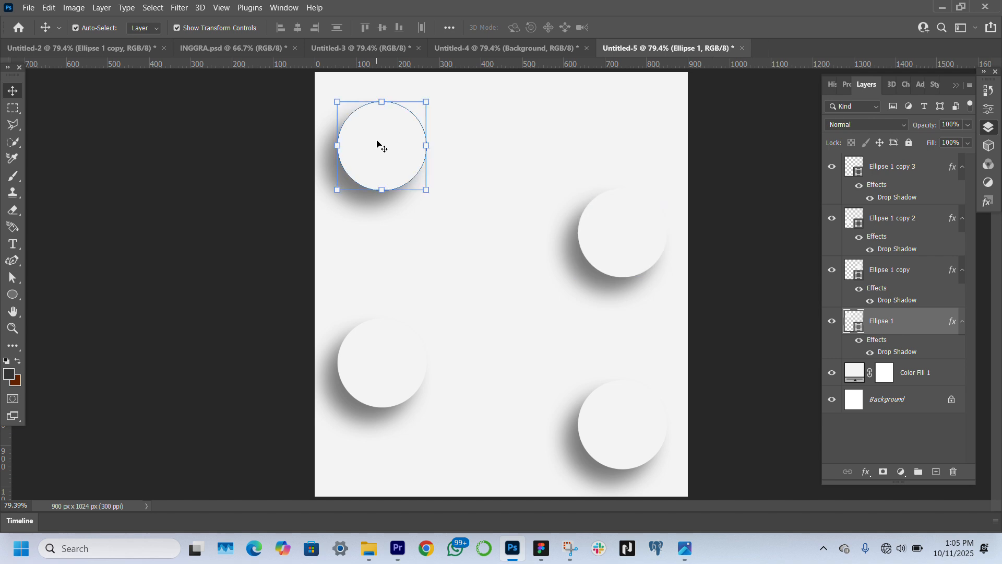
key("Up")
key("Up")
key("Up")
key("Up")
key("Up")
key("Up")
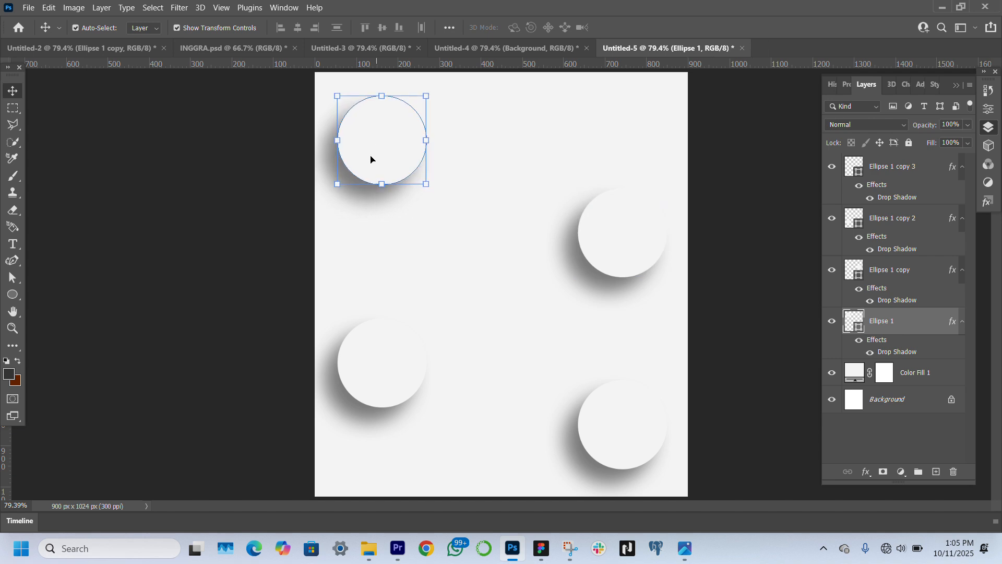
left_click(389, 358)
key("Up")
key("Up")
key("Up")
key("Up")
key("Up")
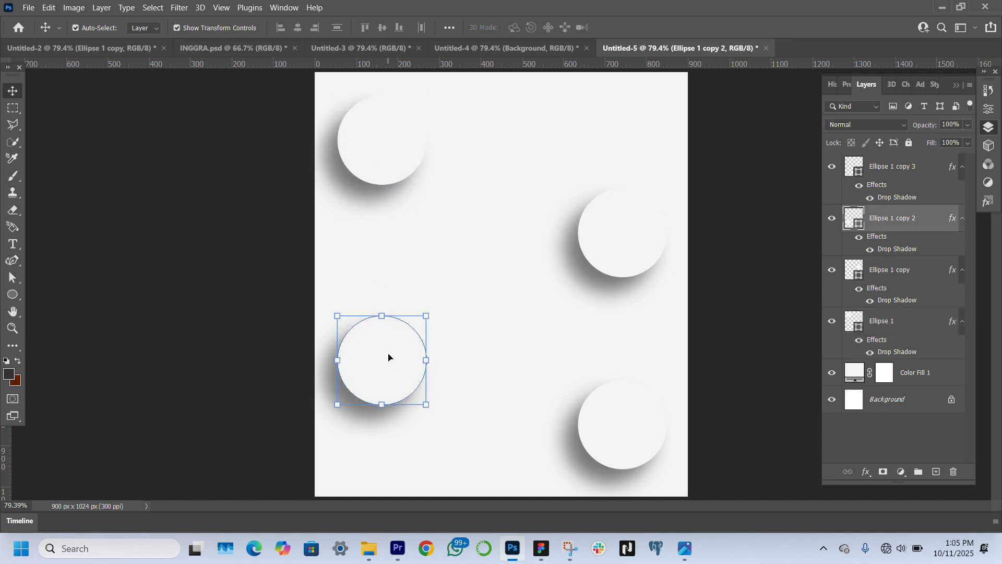
left_click(107, 338)
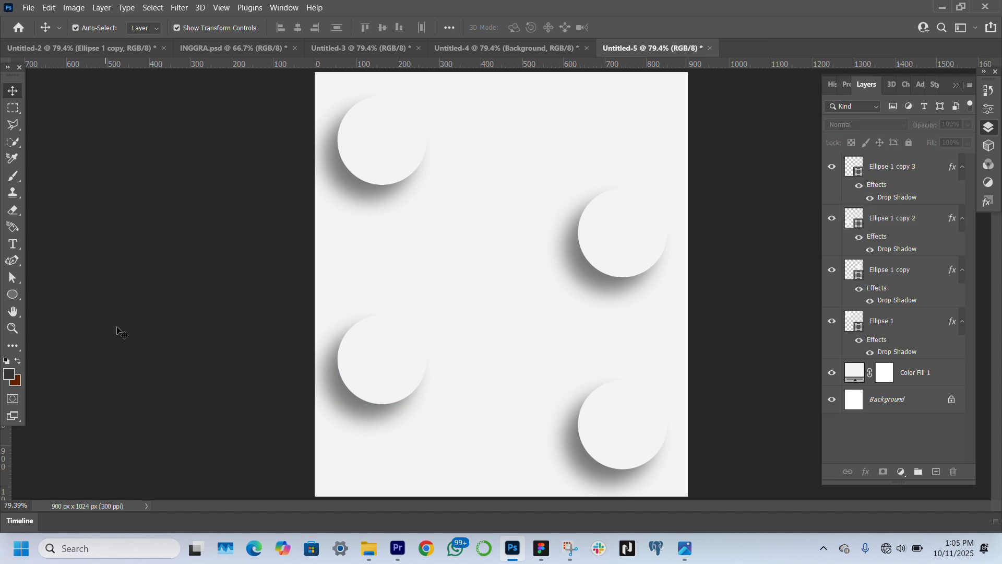
Duplicate the upper-left circle in place and hide the layer effects on the copy
left_click(13, 294)
left_click(389, 152)
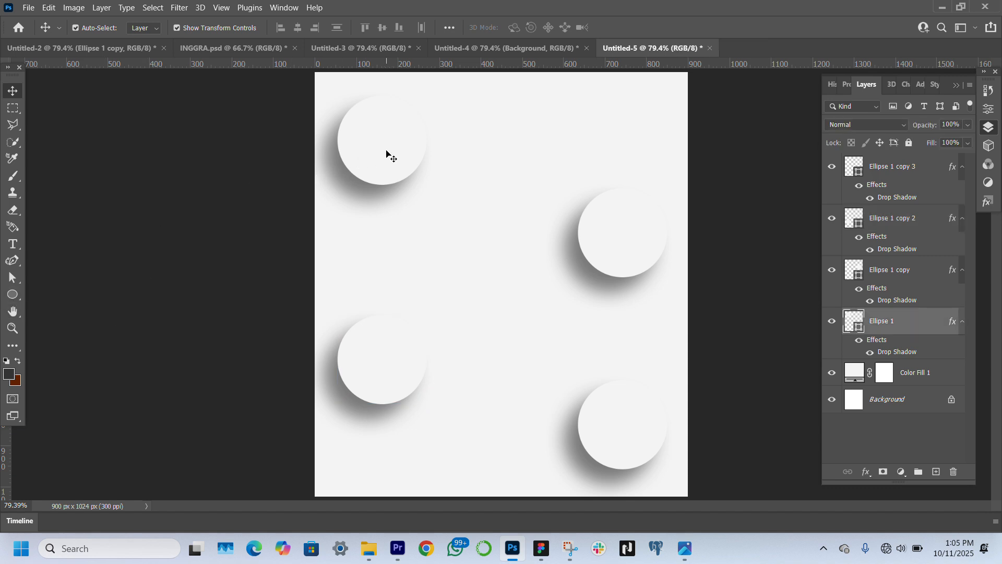
key("ctrl+j")
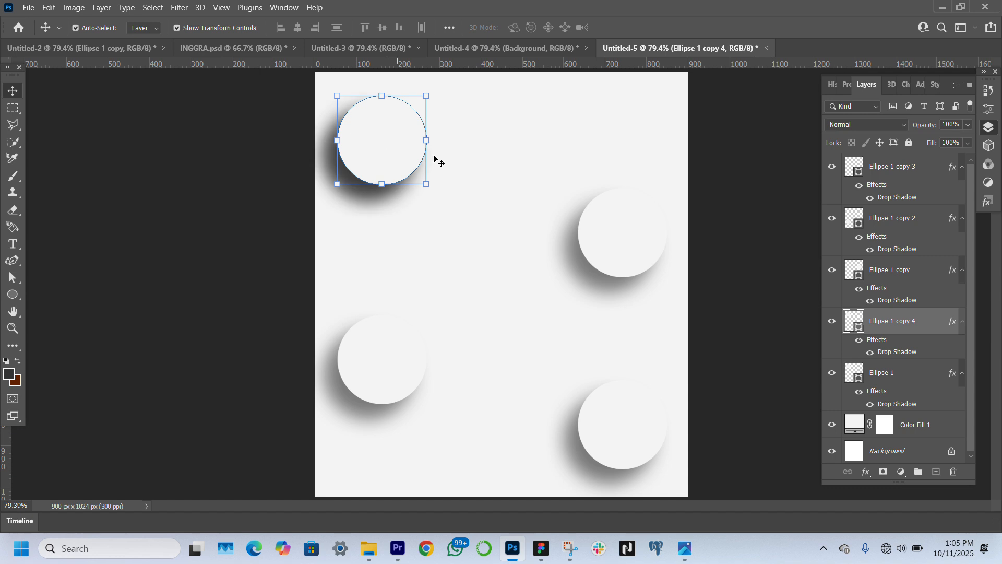
left_click(860, 341)
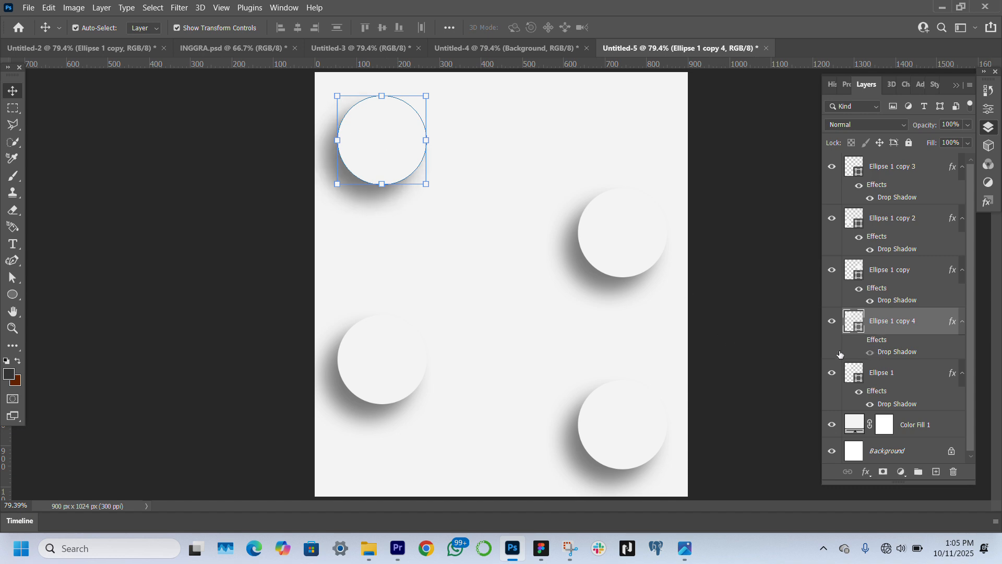
Give the copied upper-left circle no fill and a dark red stroke 5 px wide
left_click(849, 86)
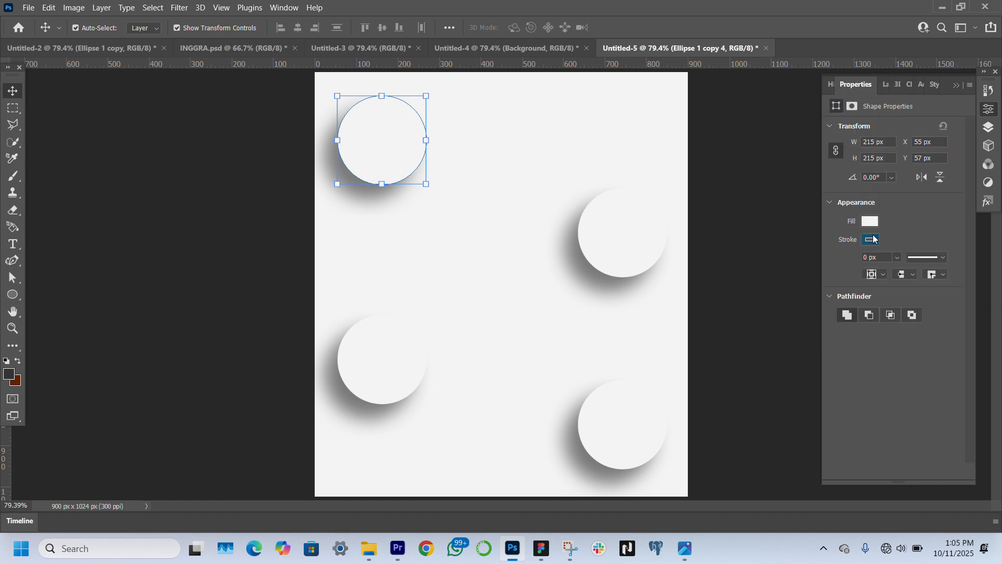
left_click(867, 220)
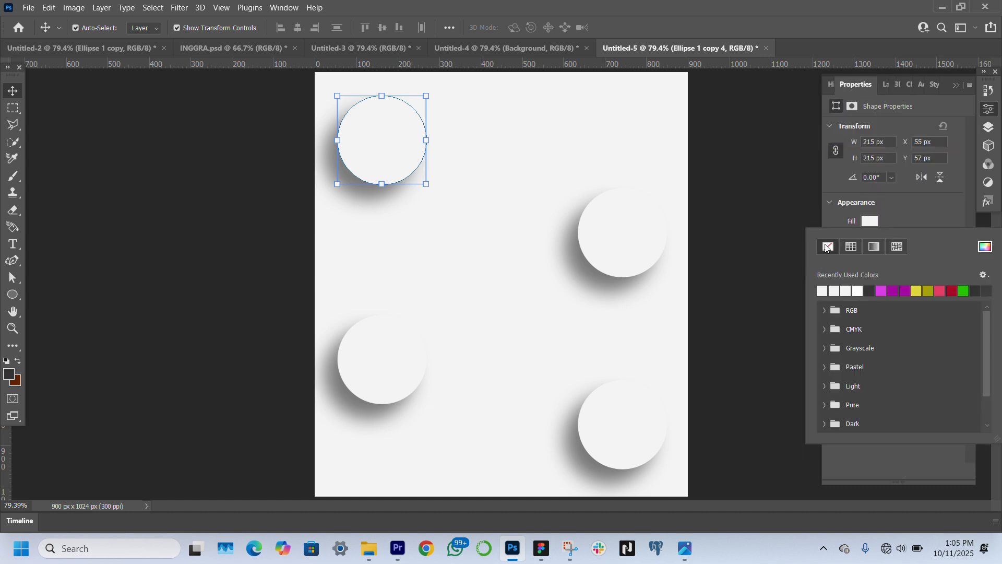
left_click(824, 246)
left_click(923, 219)
left_click(869, 239)
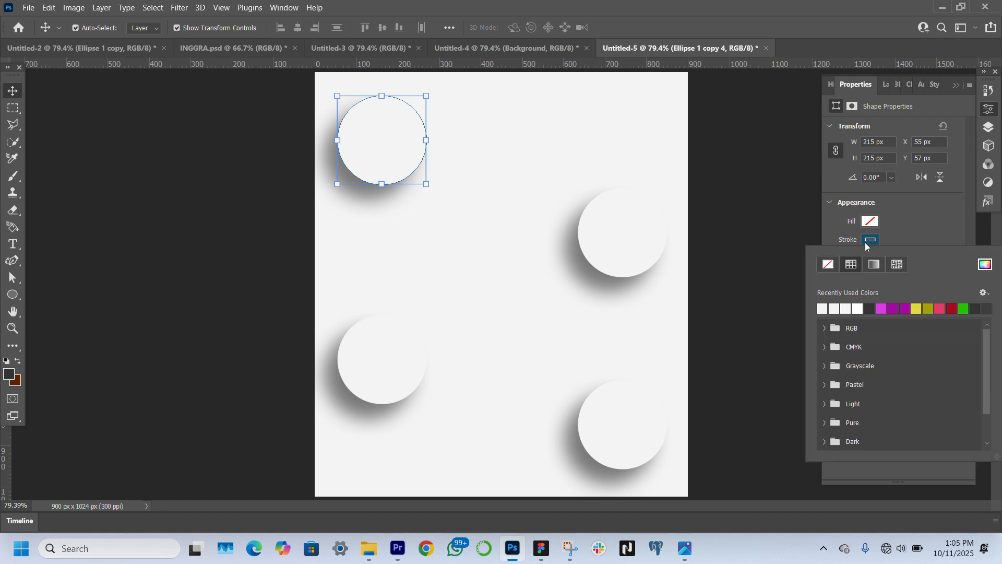
left_click(952, 309)
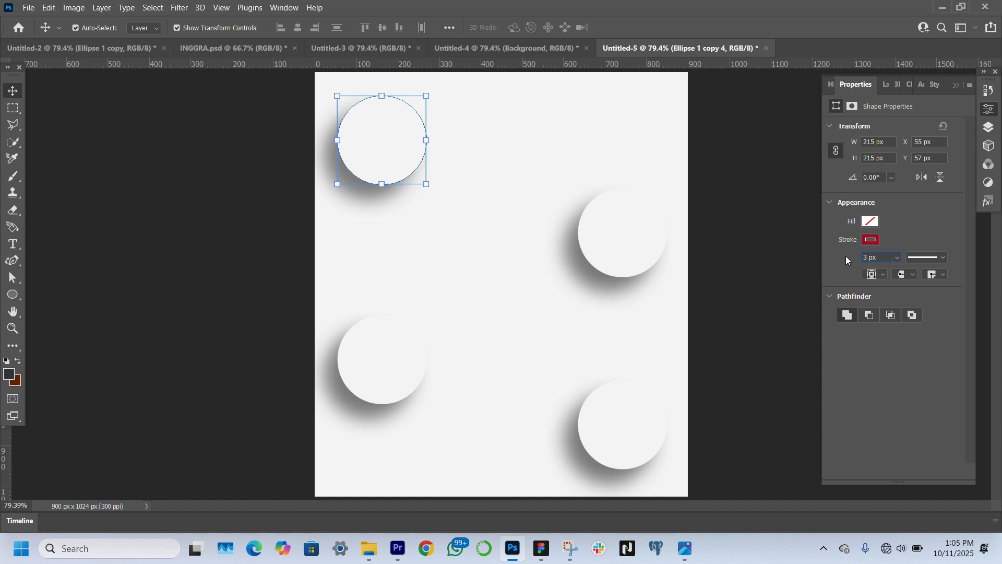
key("Return")
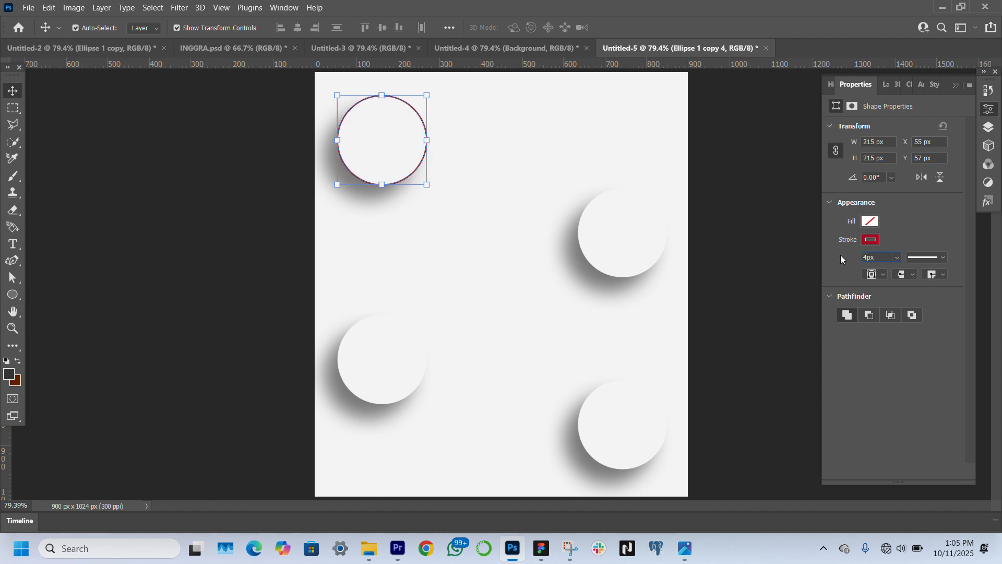
key("BackSpace")
key("Return")
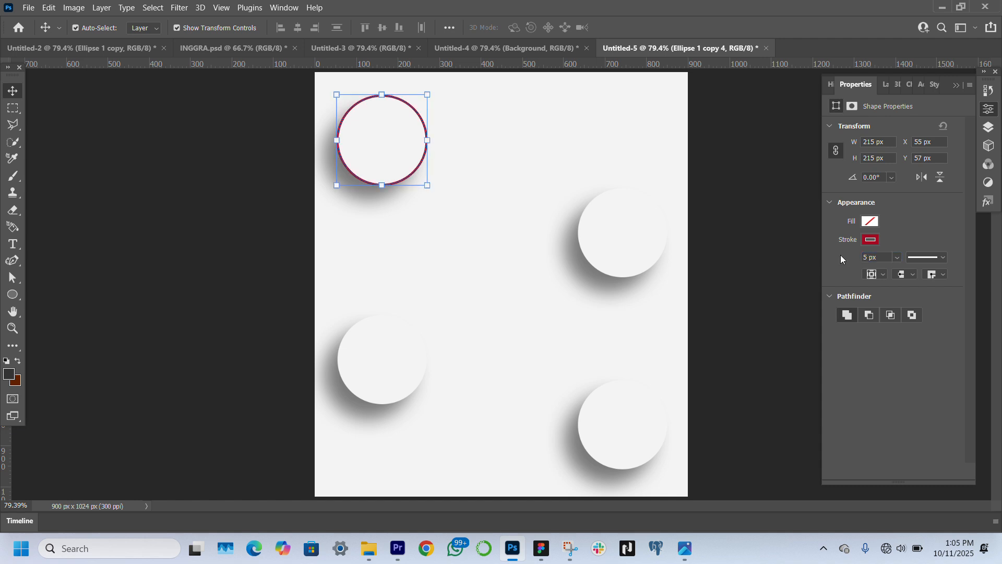
left_click(266, 262)
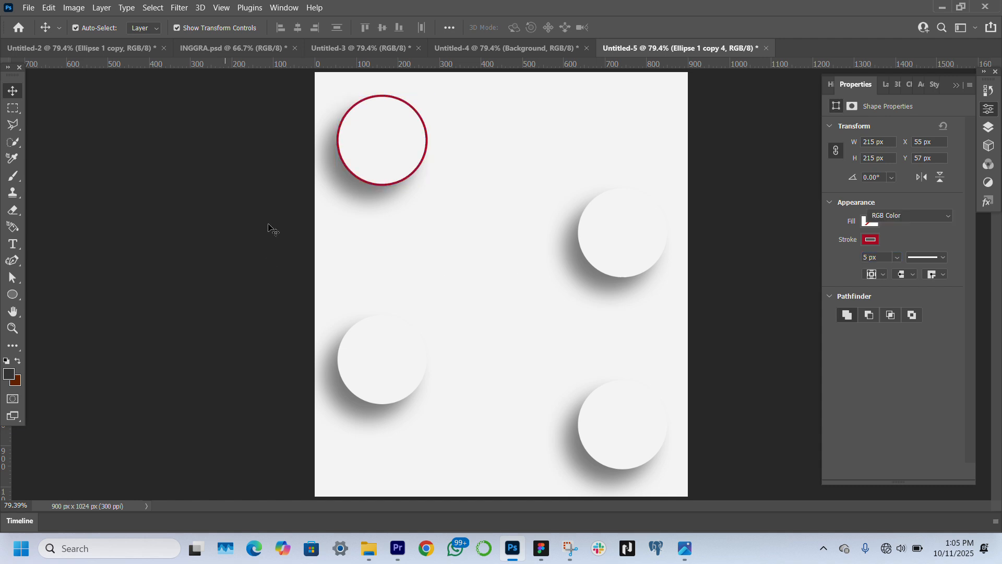
Enlarge the dark red ring to about 121% so it surrounds the upper-left circle with an even gap
left_click(421, 166)
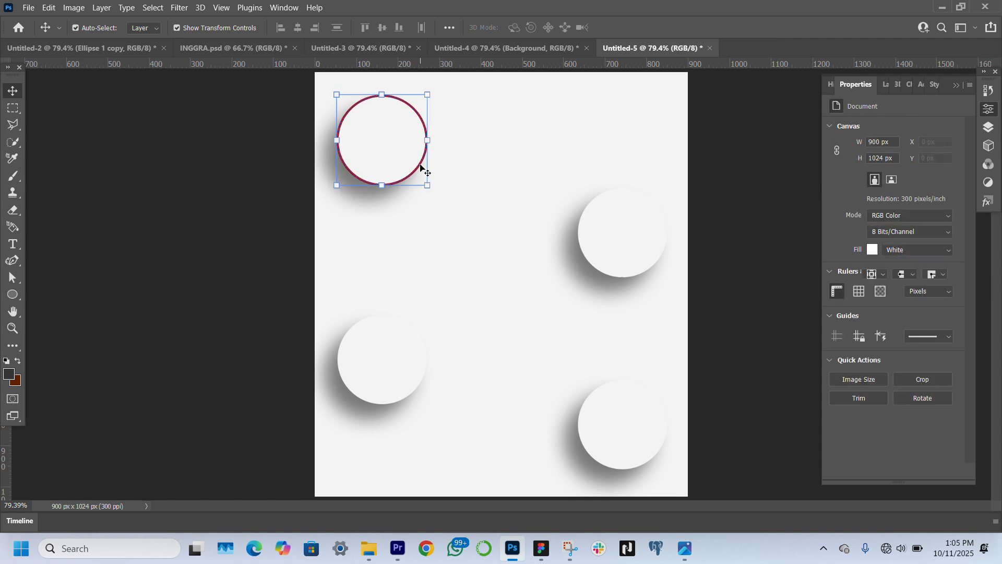
left_click(882, 84)
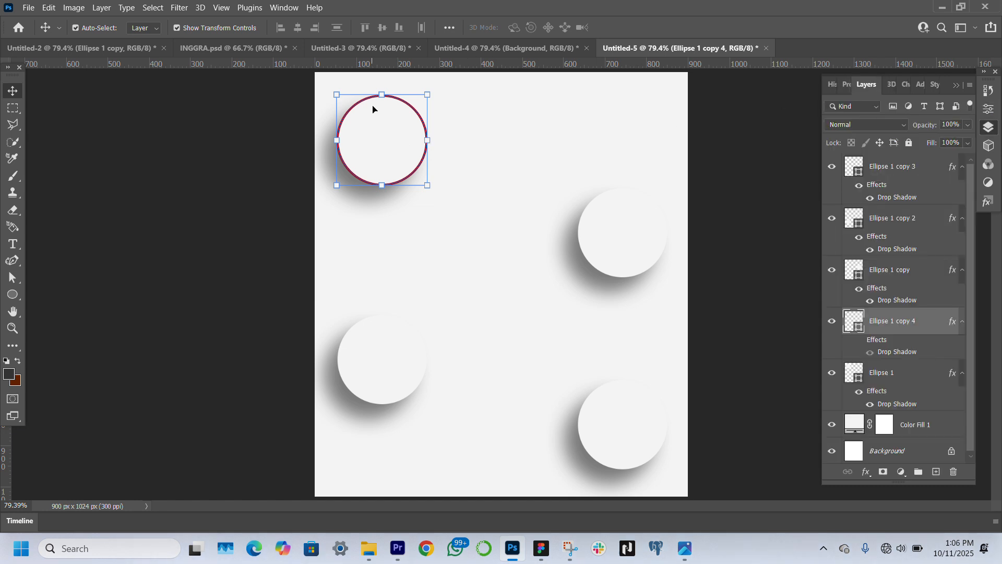
left_click_drag(381, 87, 379, 77)
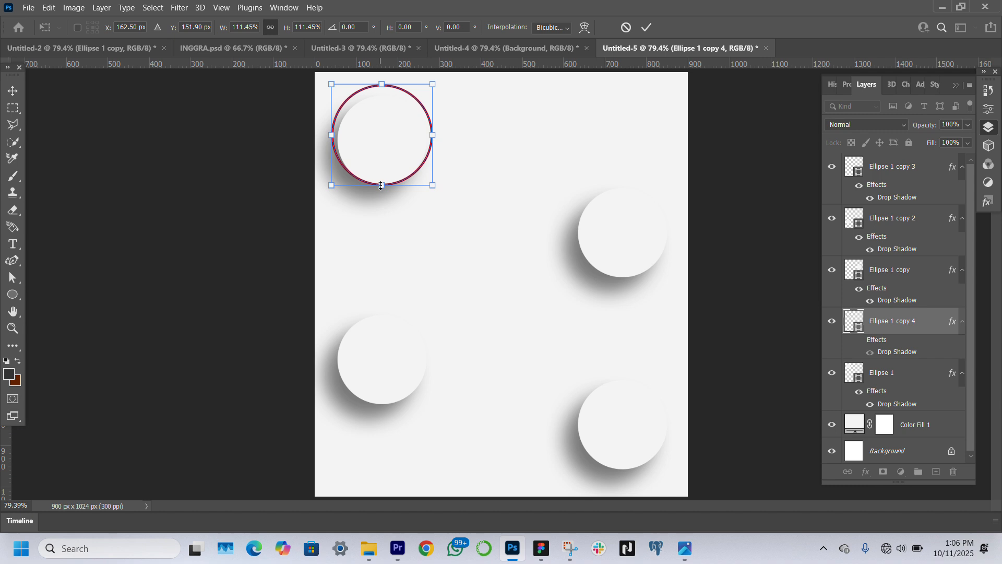
left_click_drag(381, 186, 381, 194)
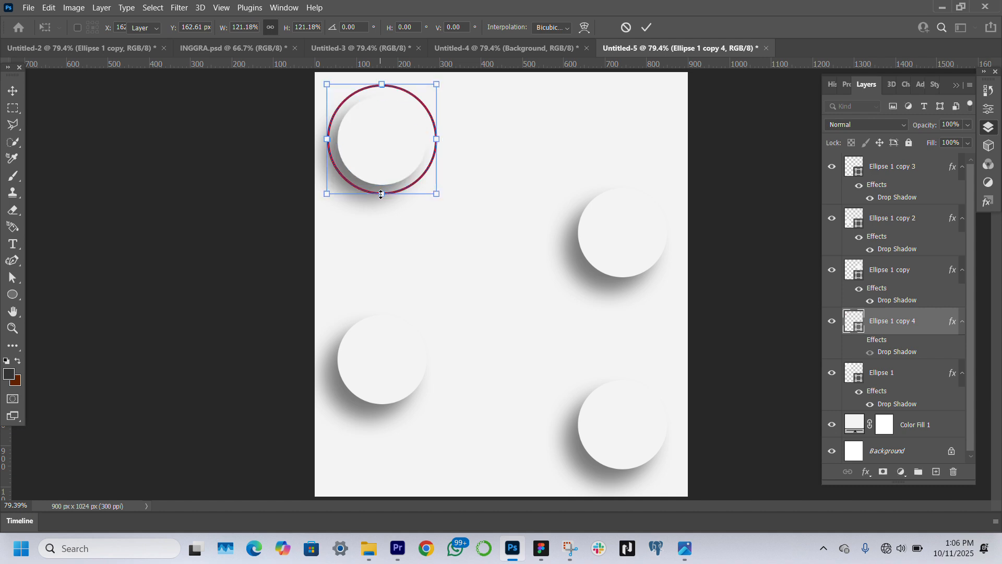
key("Return")
left_click(207, 241)
Mask the red ring with a rectangular selection so only its left half shows, and move its layer to the top of the stack
left_click(13, 328)
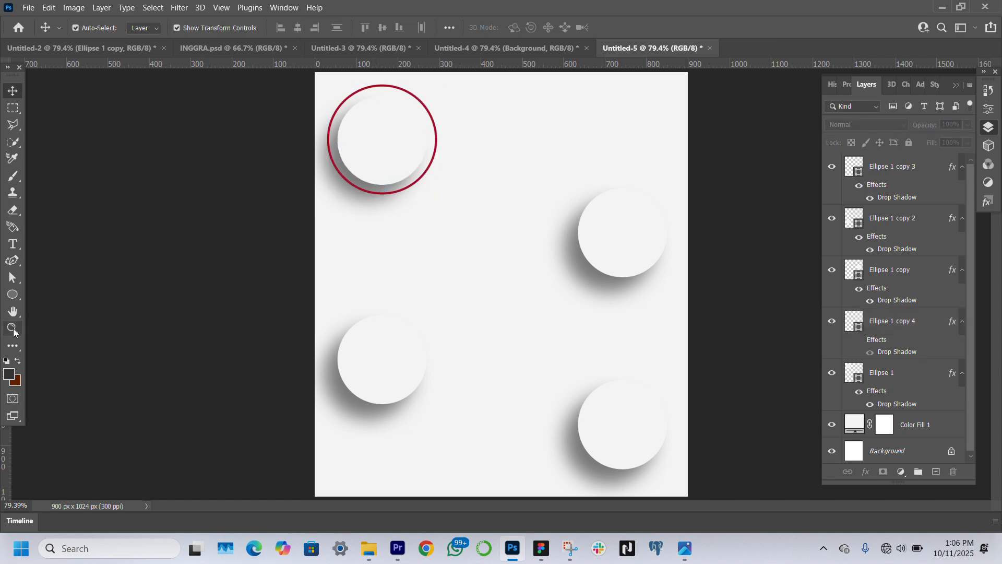
left_click(445, 132)
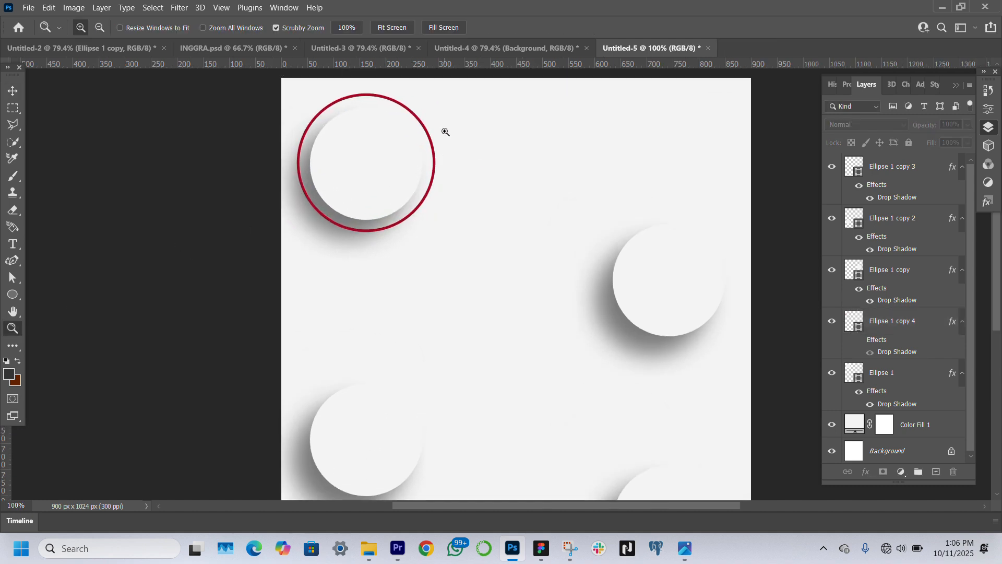
left_click(10, 90)
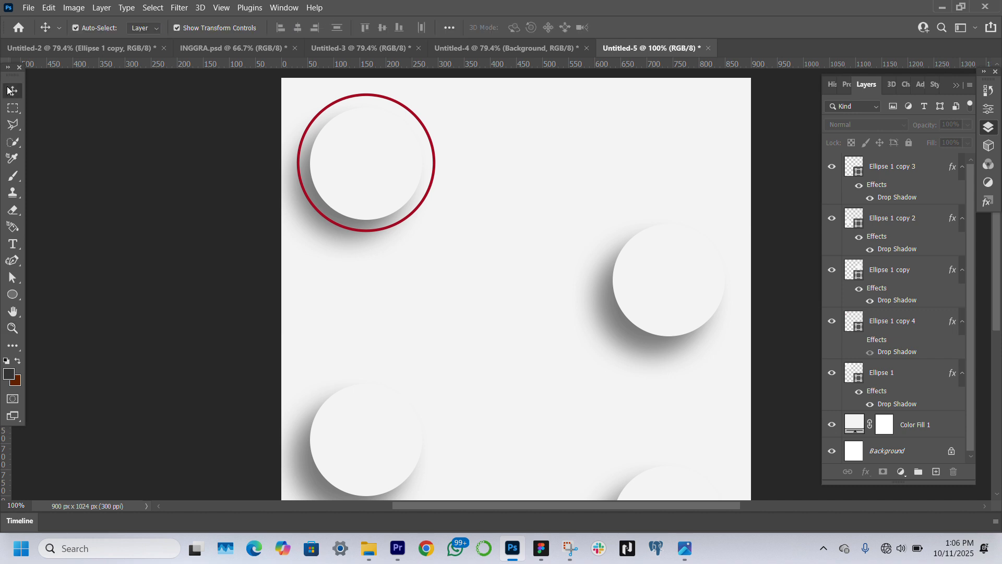
left_click(431, 147)
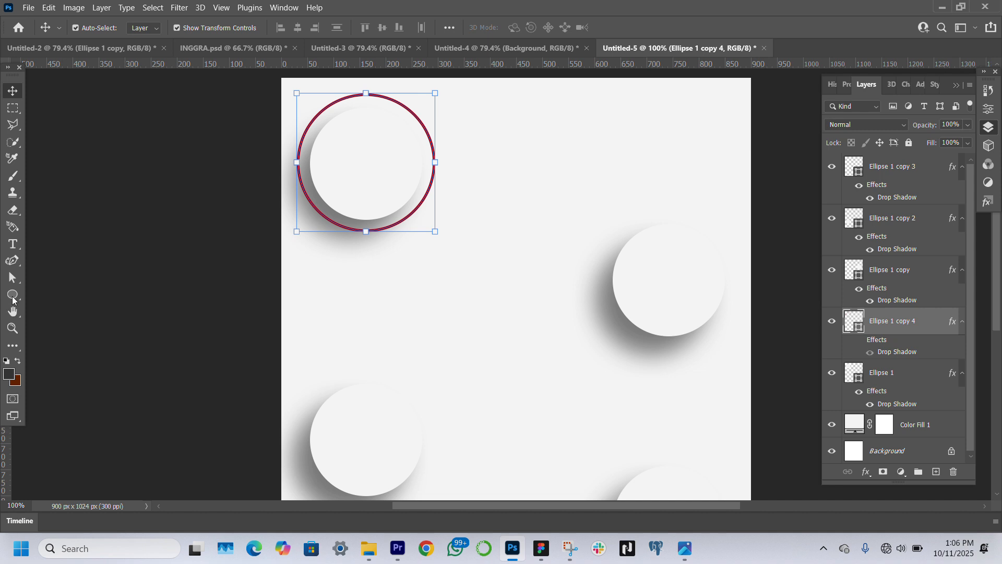
left_click(13, 108)
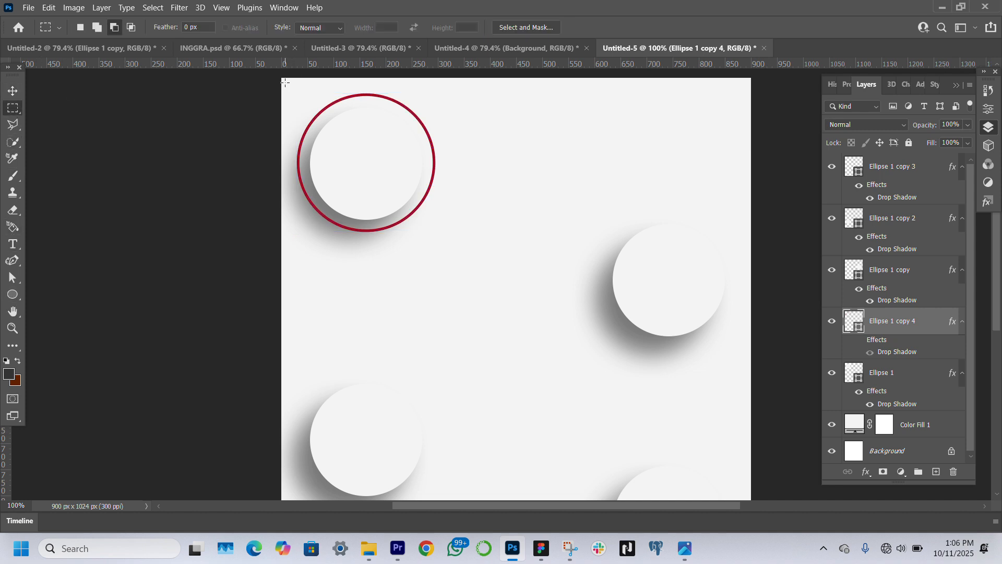
left_click_drag(286, 82, 372, 245)
left_click(883, 472)
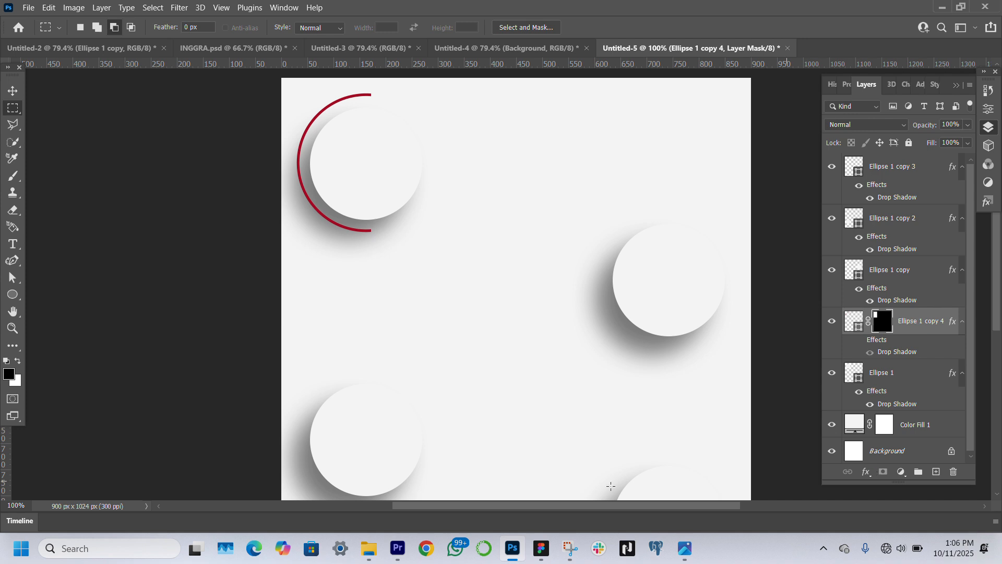
left_click(14, 92)
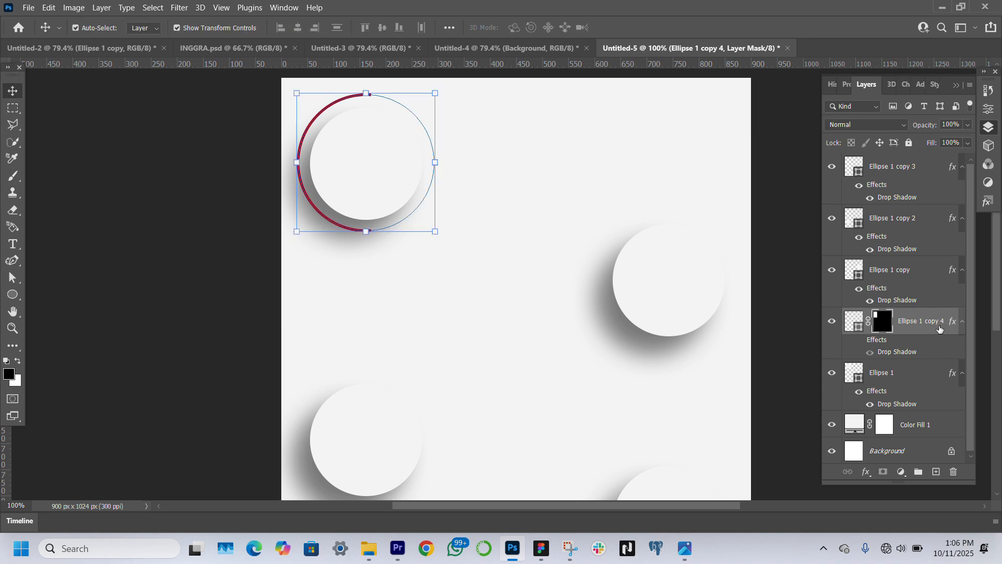
left_click_drag(940, 328, 919, 168)
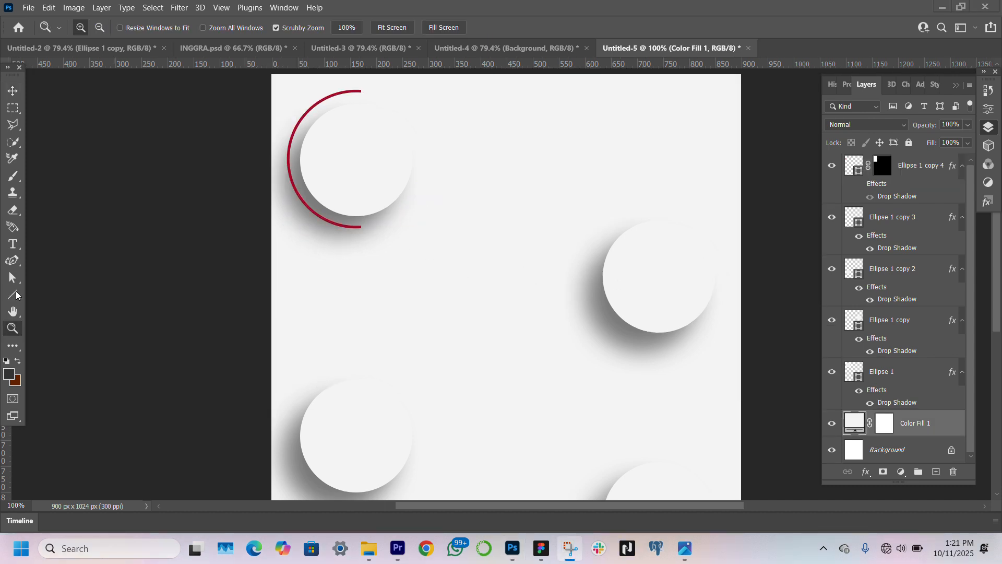
Draw a horizontal line about 562 px long from the arc's lower end to the top of the upper-right circle
left_click(16, 296)
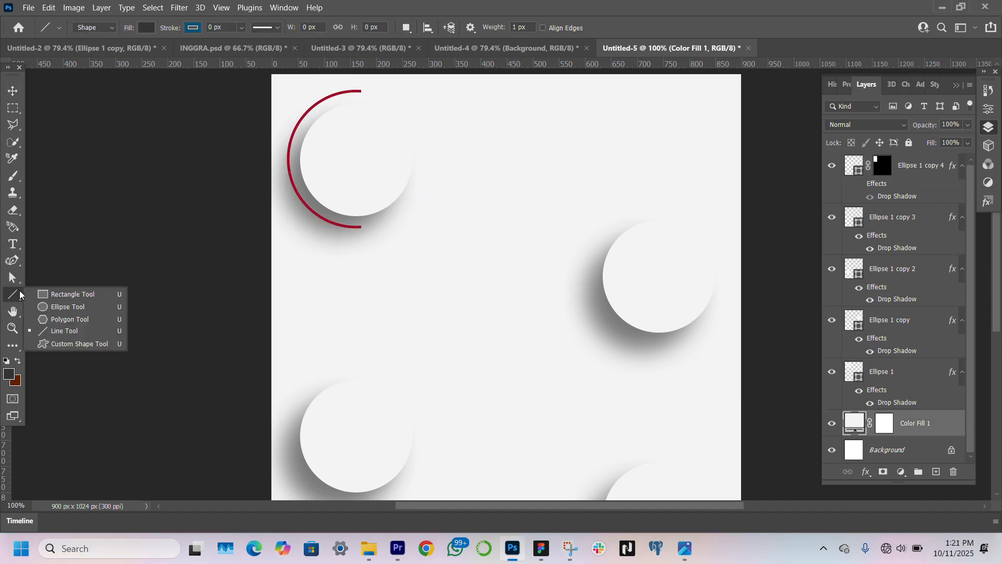
left_click(66, 331)
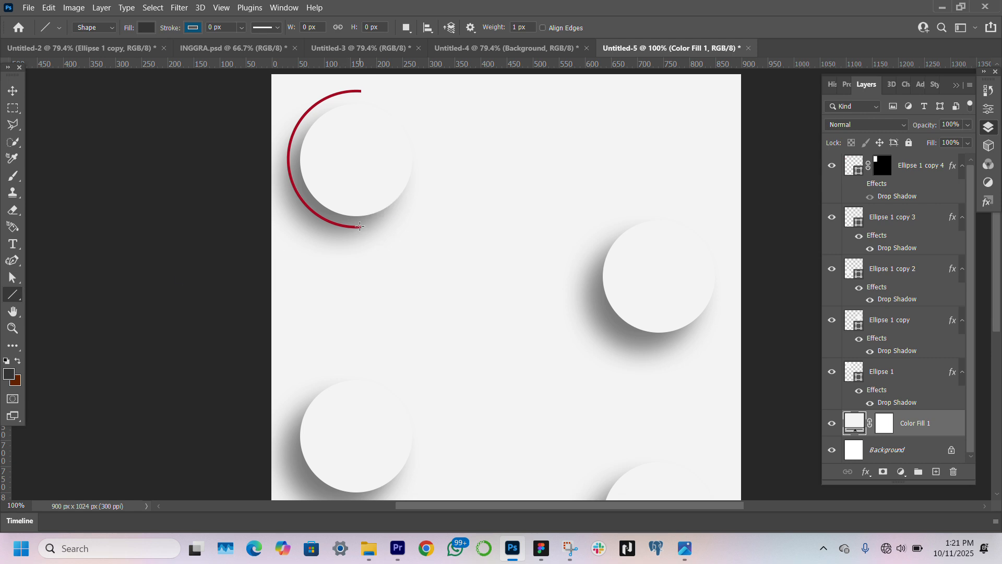
left_click_drag(361, 227, 653, 224)
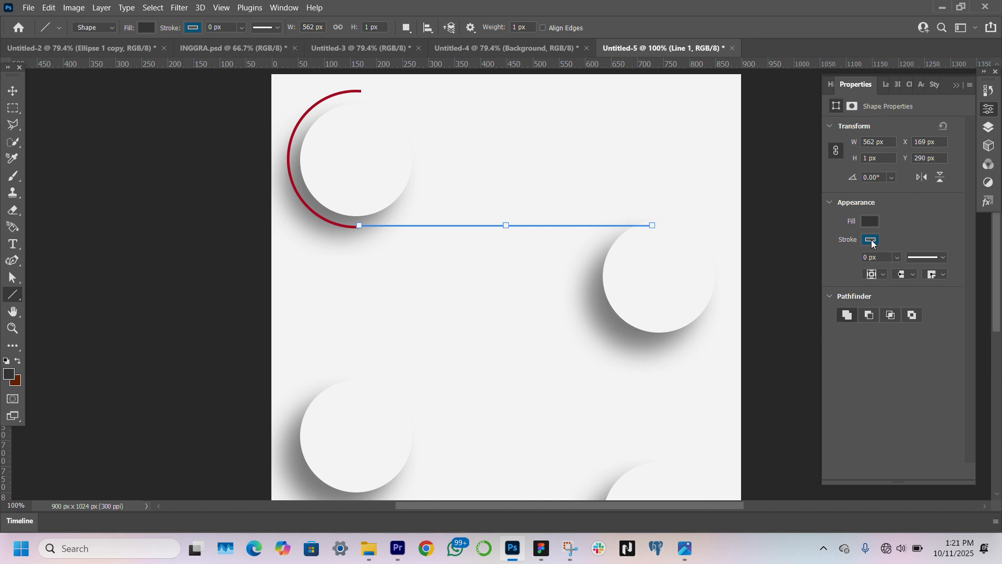
Give the line no fill and a dark red stroke 3 px wide
left_click(871, 241)
left_click(823, 309)
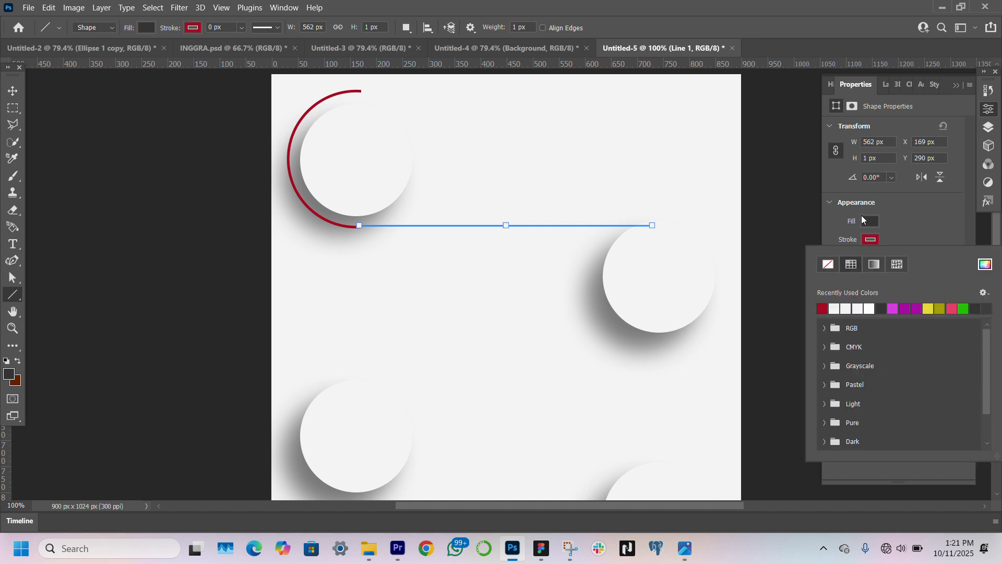
left_click(866, 221)
left_click(867, 220)
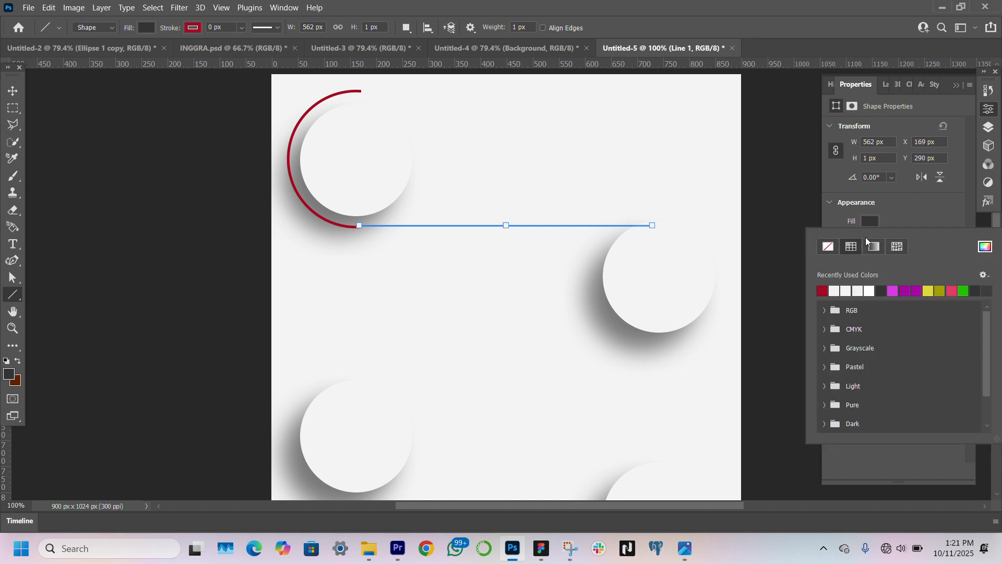
left_click(829, 246)
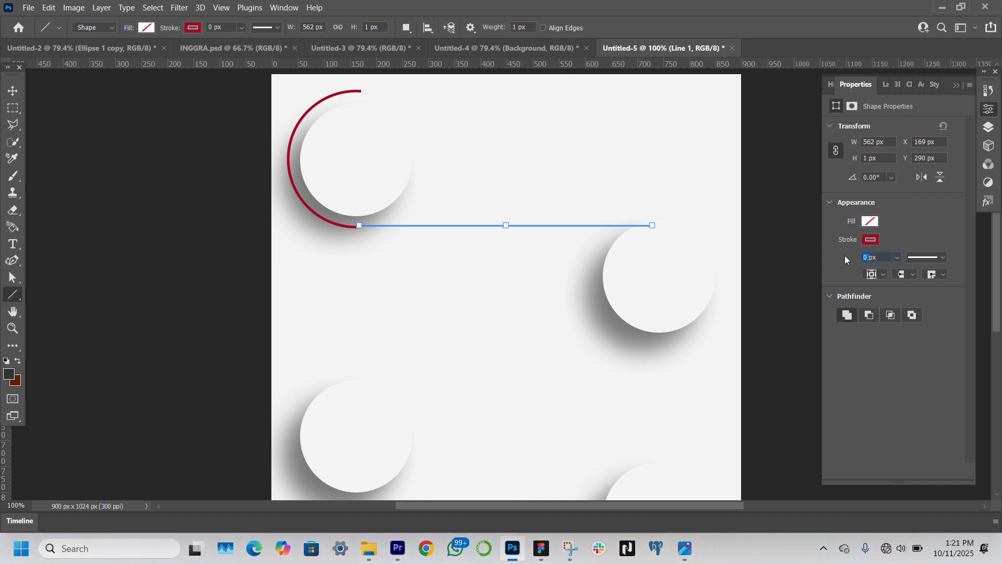
key("Return")
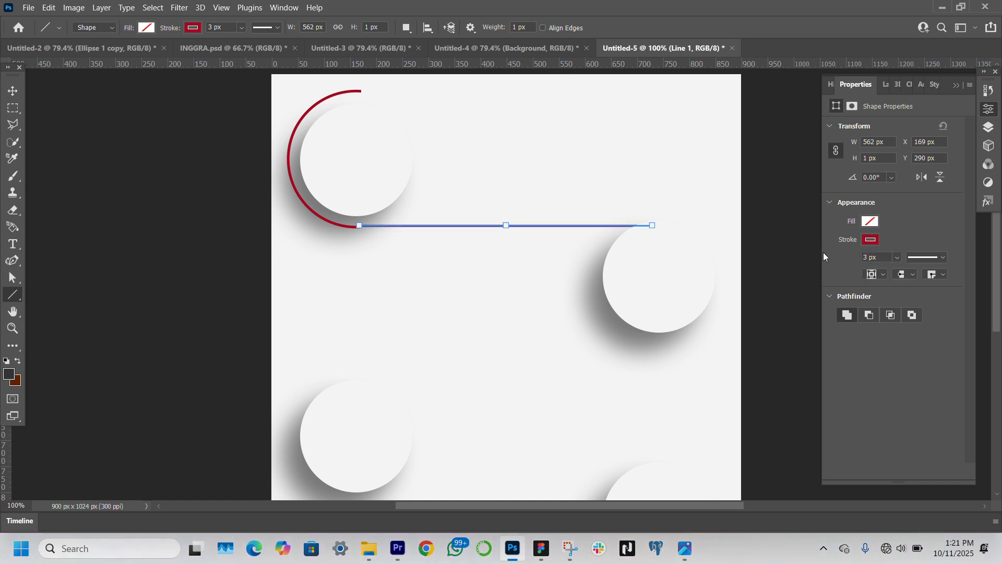
Lower the line slightly to meet the arc's lower end and set its stroke width to 4 px
left_click(12, 90)
left_click(514, 239)
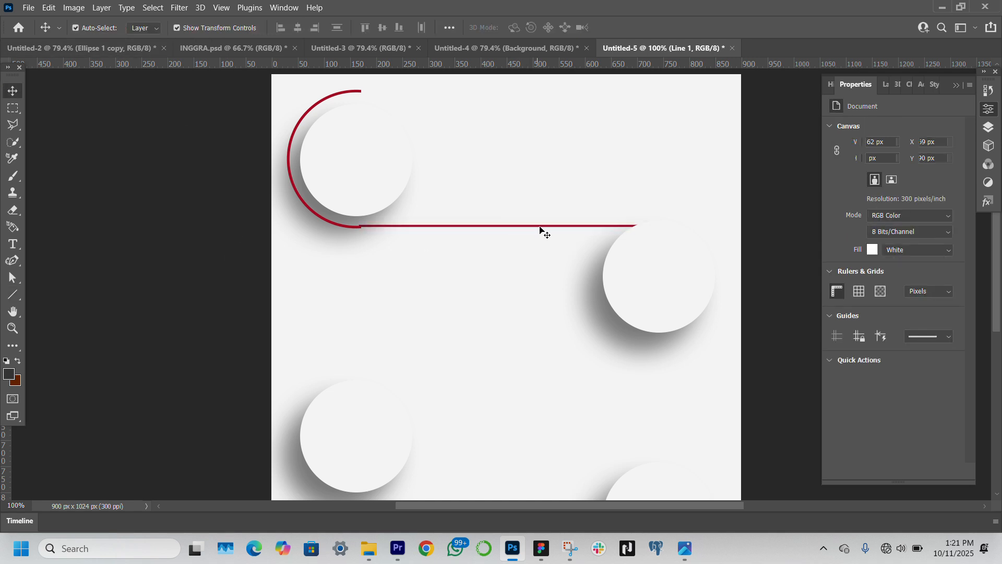
left_click(554, 228)
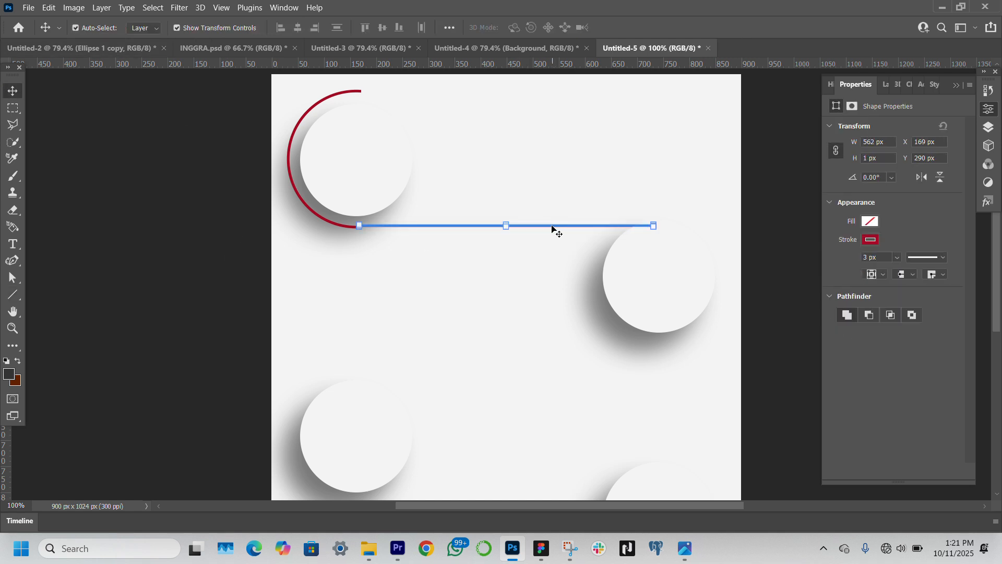
left_click_drag(552, 225, 553, 231)
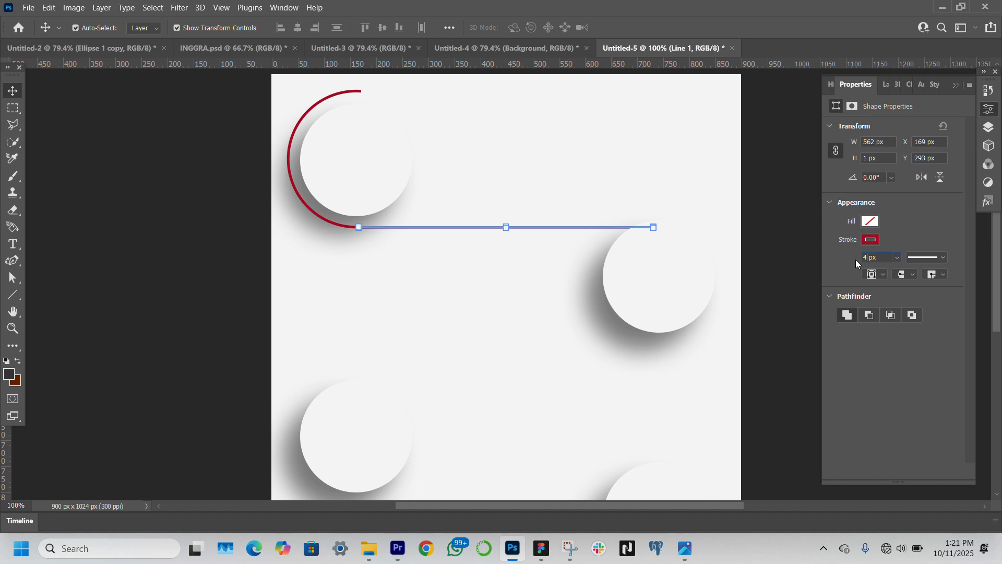
left_click(192, 275)
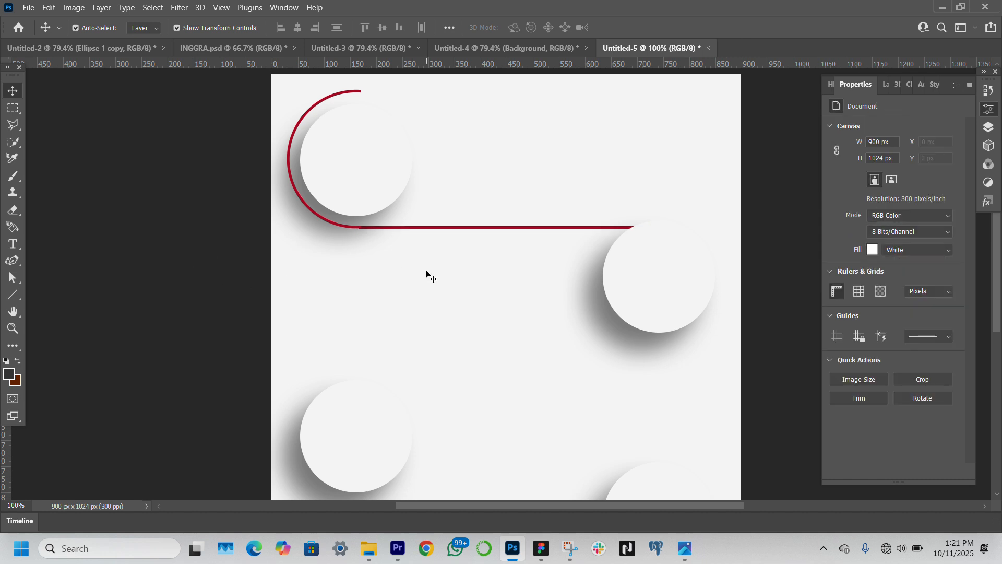
Move the line's layer to the top of the layer stack, above the circles
left_click(615, 231)
left_click(881, 87)
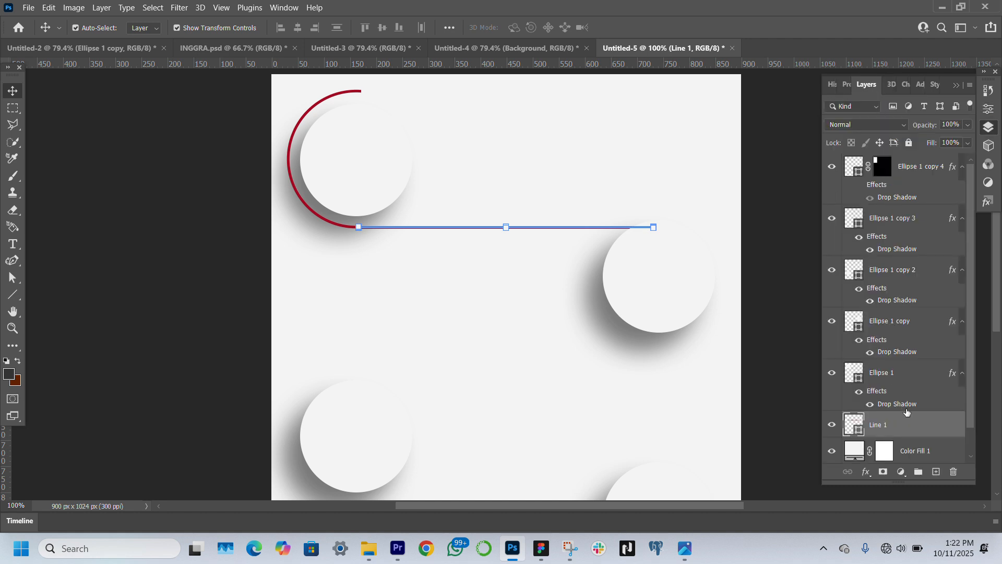
left_click_drag(906, 412, 907, 155)
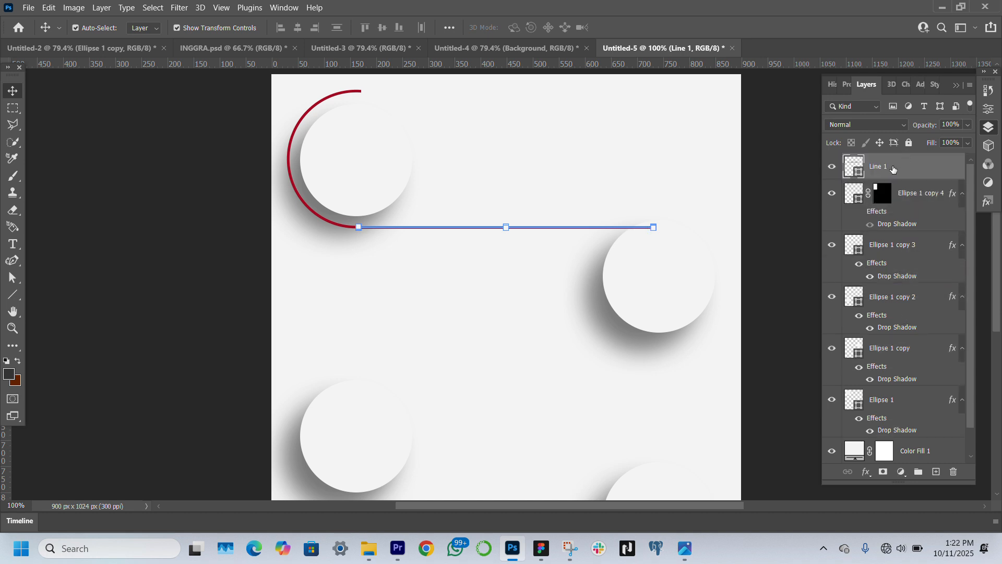
left_click(807, 262)
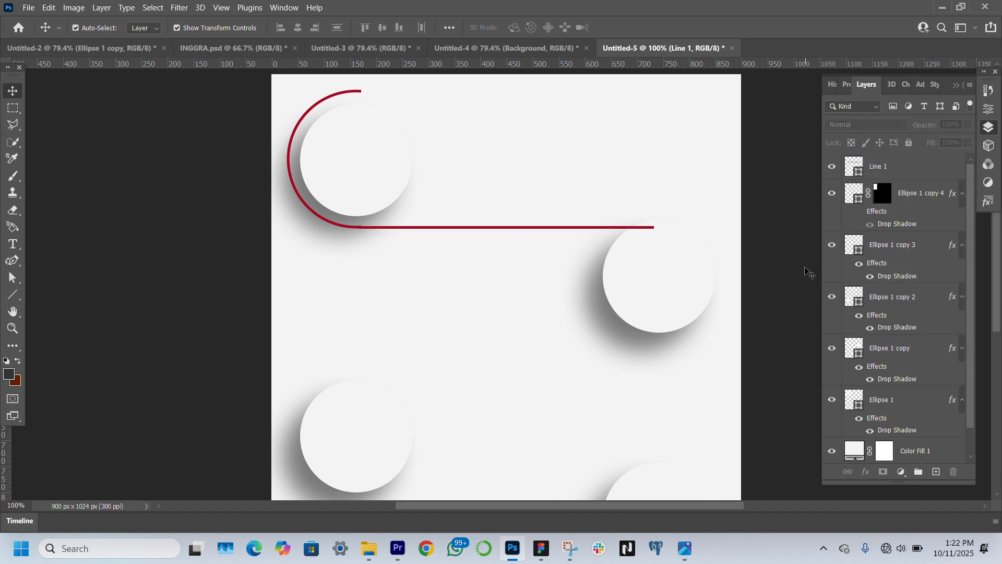
Nudge the line slightly upward so it joins the arc's lower end seamlessly
left_click(569, 229)
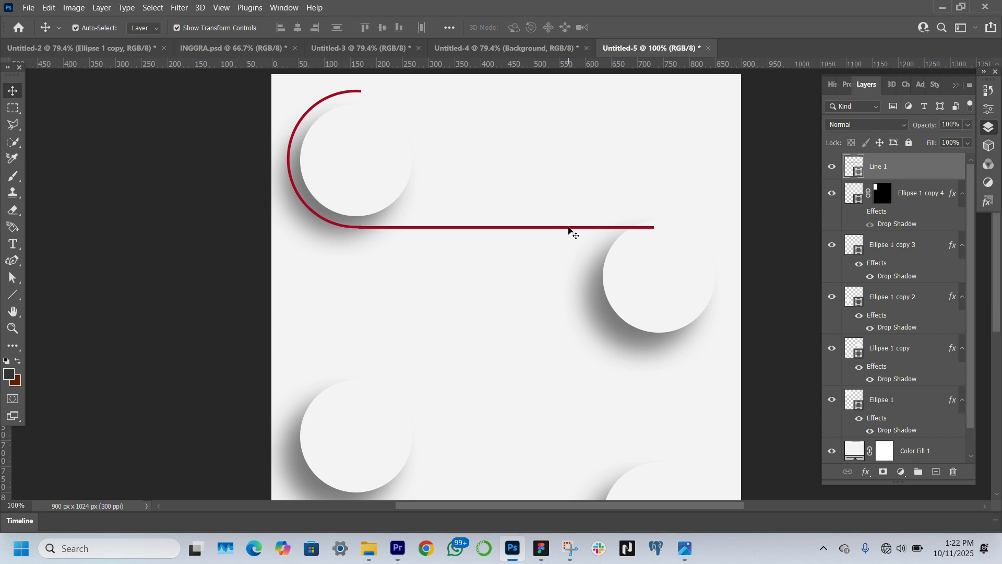
left_click(10, 331)
left_click(339, 229)
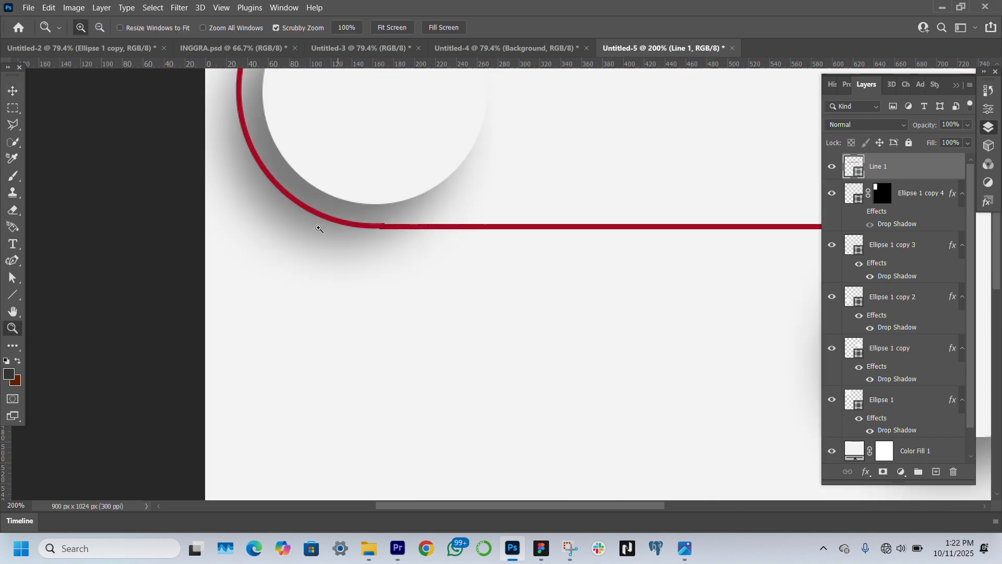
left_click(21, 91)
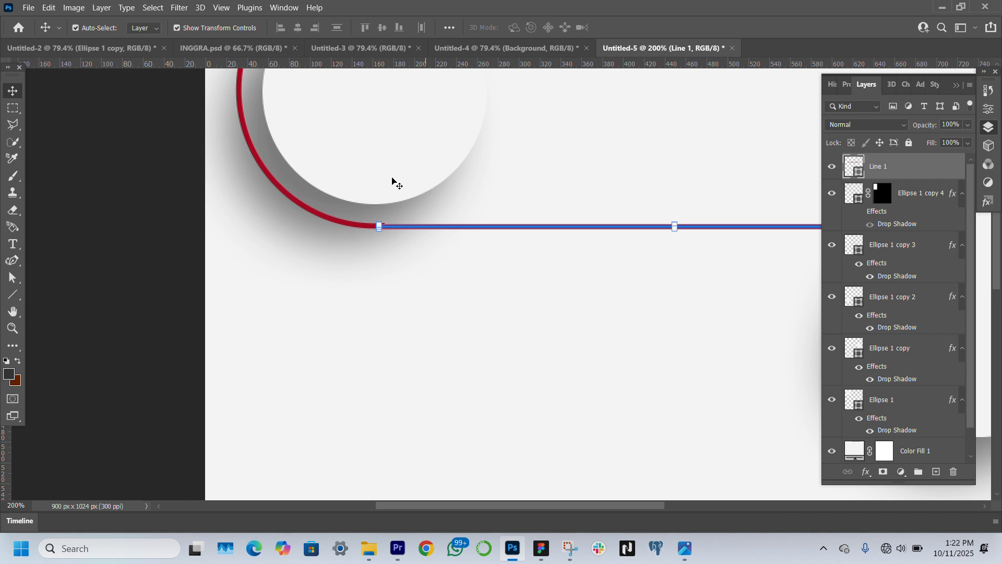
key("Up")
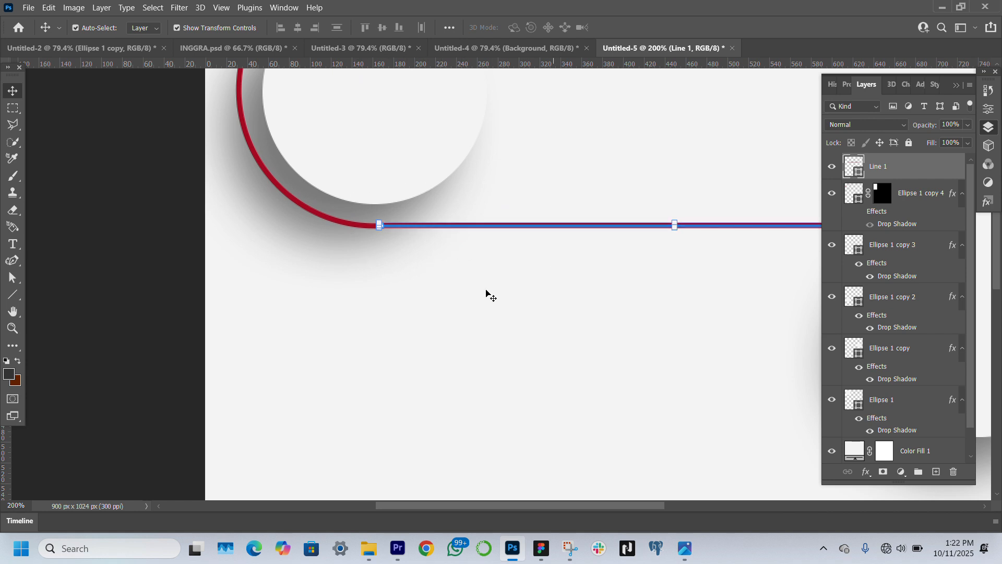
left_click(113, 320)
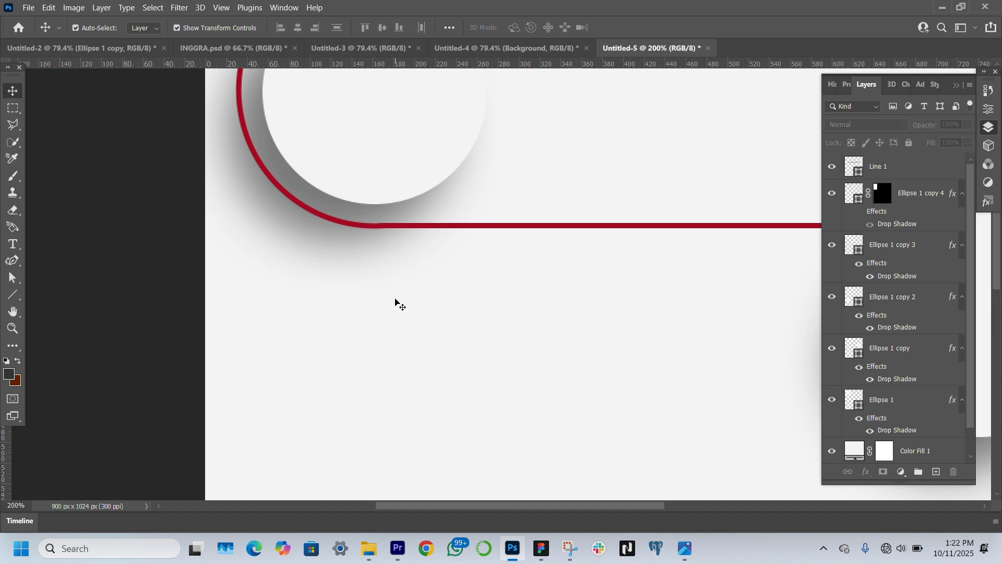
Group the Line 1 and Ellipse 1 copy 4 layers, which form the first circle's dark red outline
left_click(12, 330)
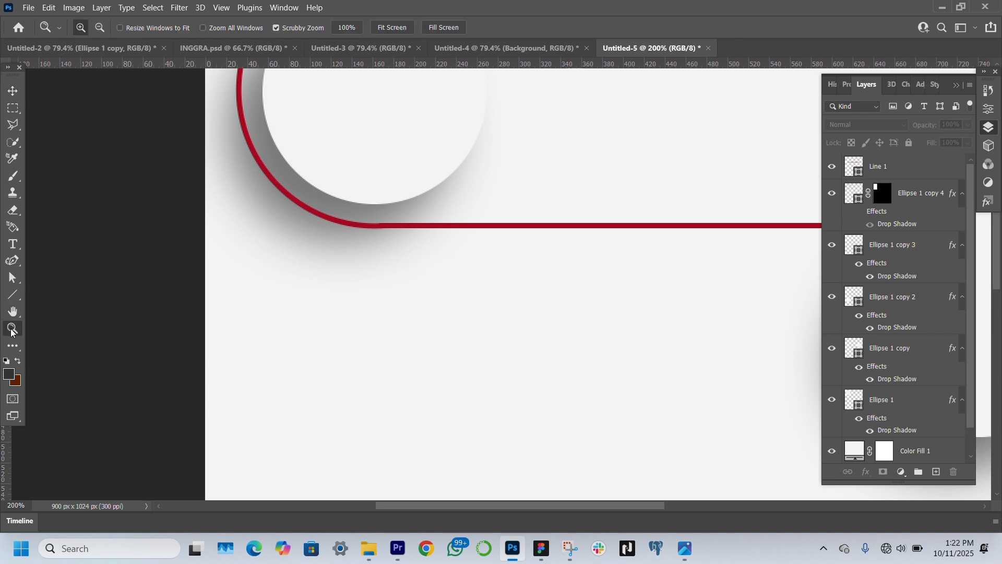
left_click(386, 27)
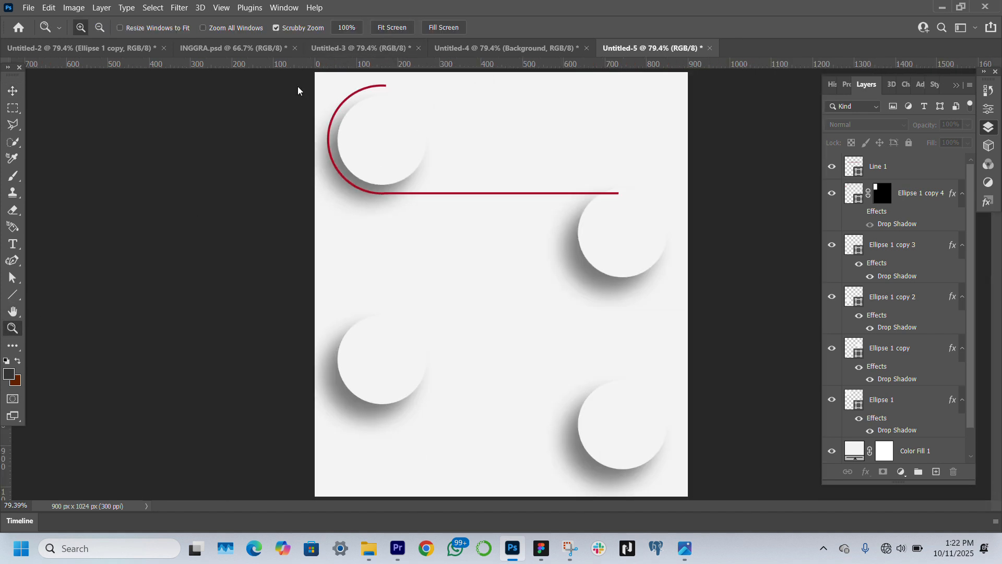
key("v")
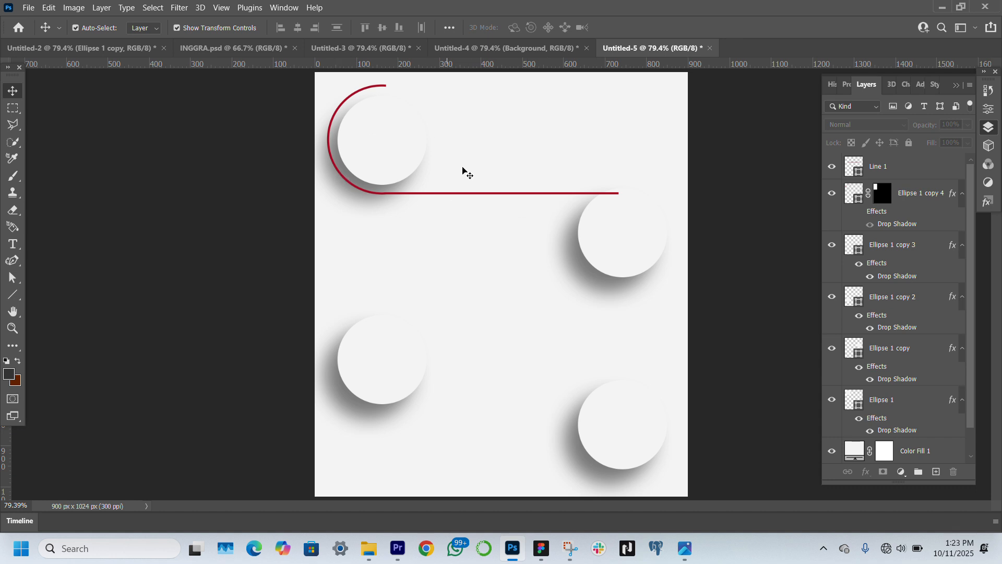
left_click(905, 169)
left_click(924, 194, "shift")
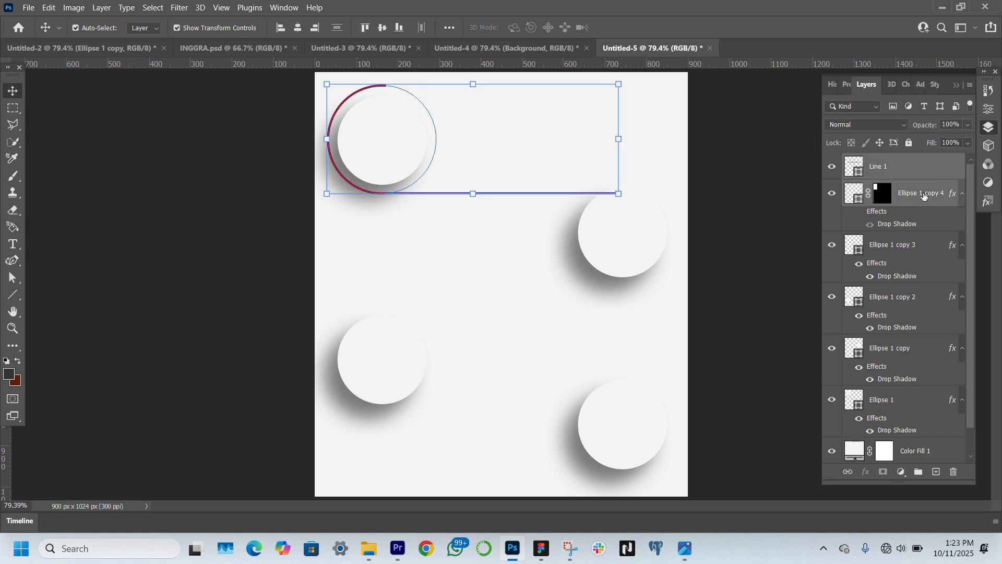
key("ctrl+g")
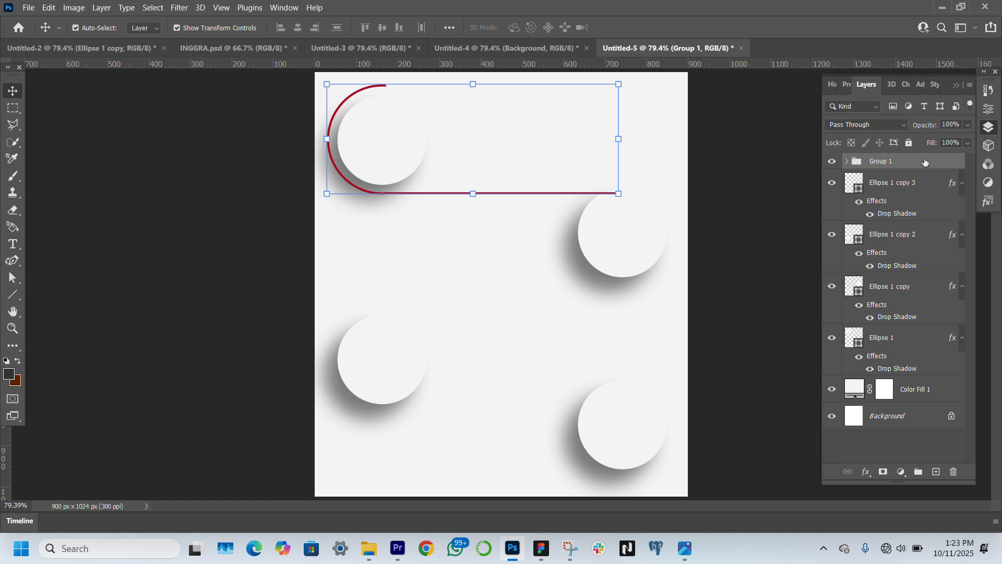
Duplicate the arc-and-line group, move the copy directly below the original and flip it horizontally
left_click(883, 165, "ctrl")
left_click(898, 163)
key("ctrl+j")
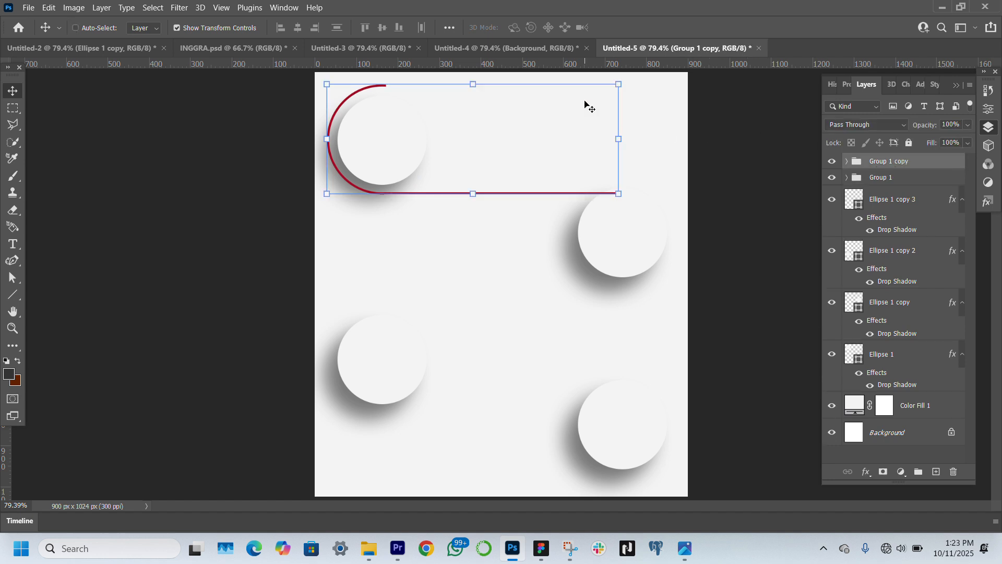
left_click_drag(487, 157, 490, 264)
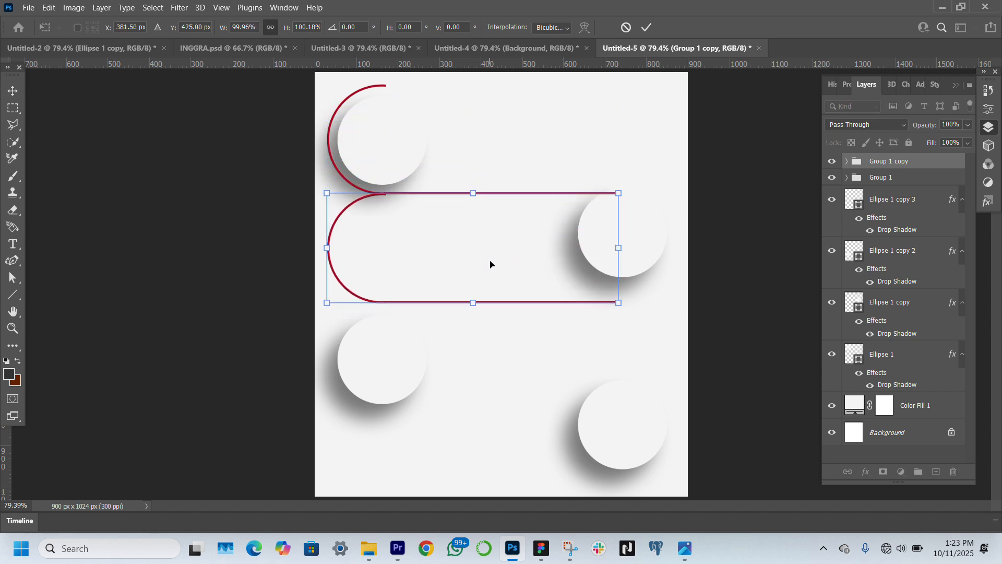
right_click(618, 251)
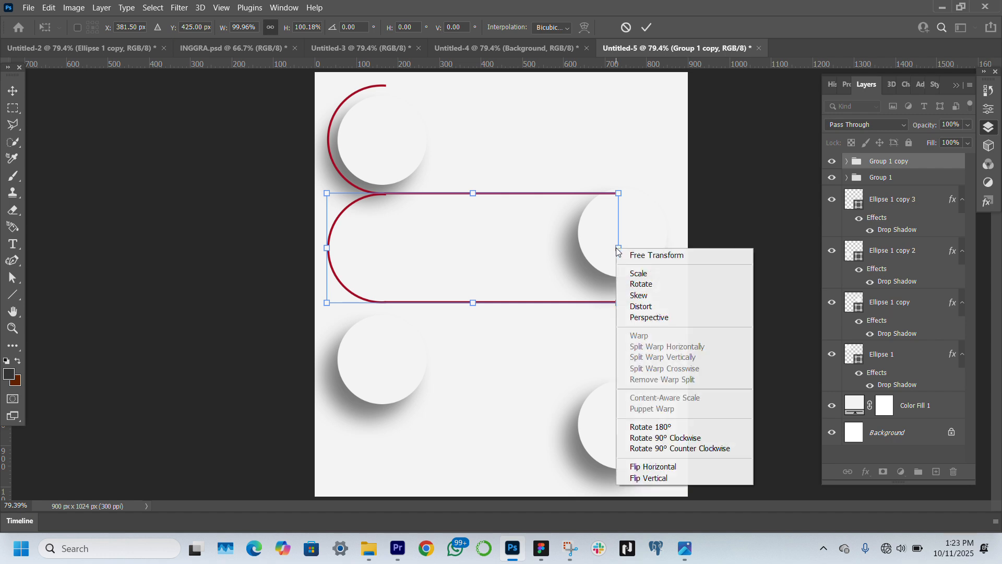
left_click(652, 468)
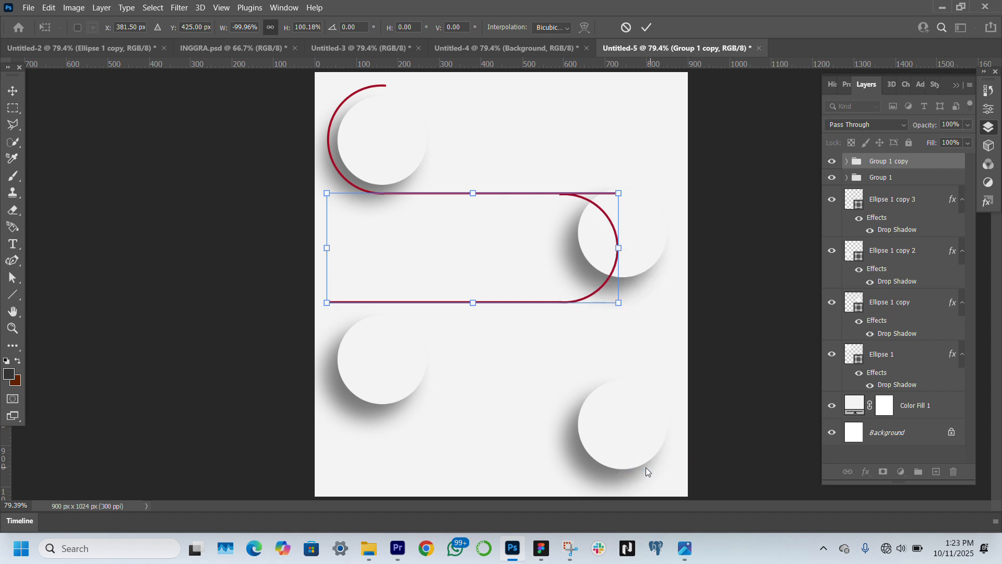
Shift the flipped copy right around the second circle and nudge it up so its arc joins the first line's end
left_click_drag(497, 292, 556, 296)
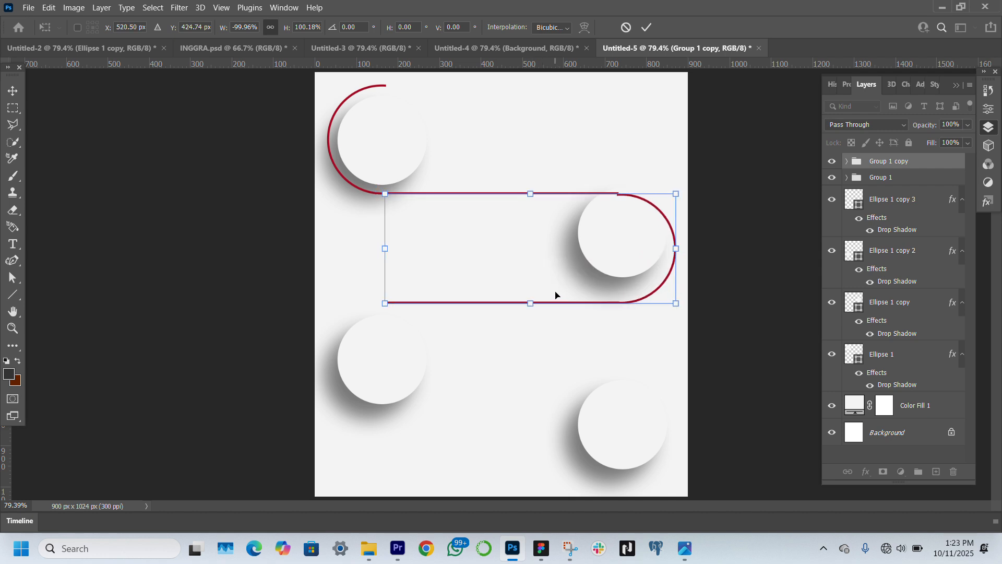
key("Up")
key("Up")
key("Up")
key("Up")
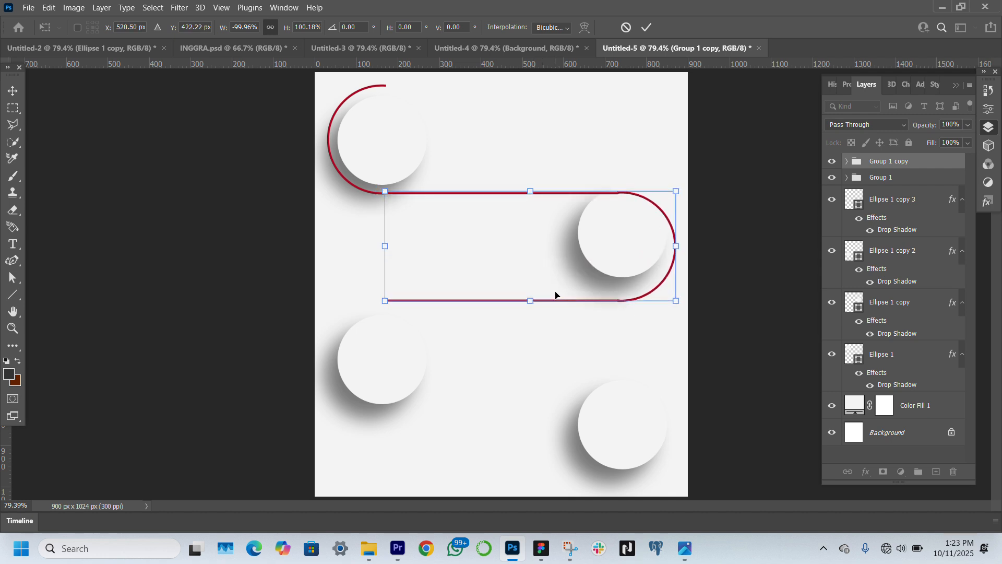
key("Return")
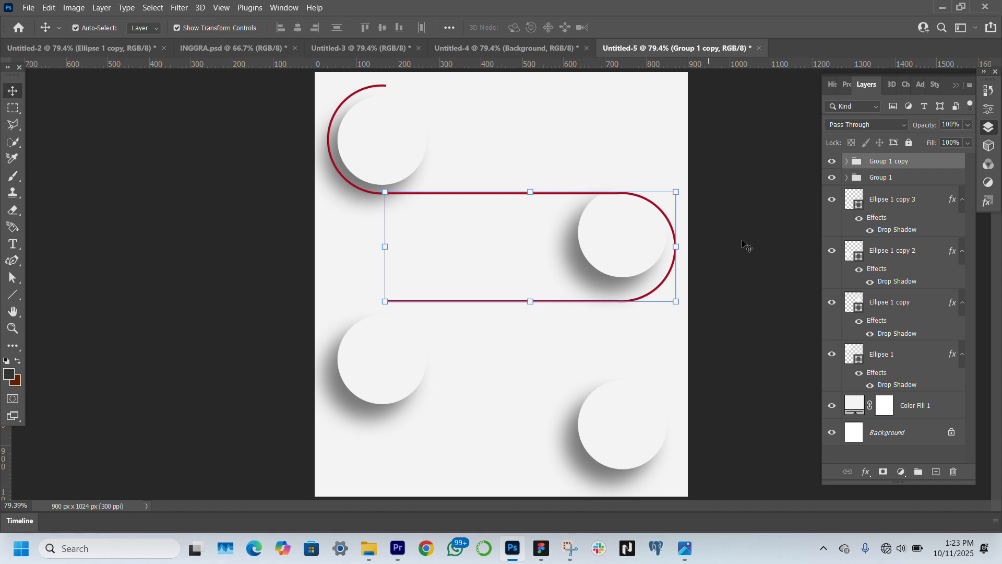
left_click(767, 264)
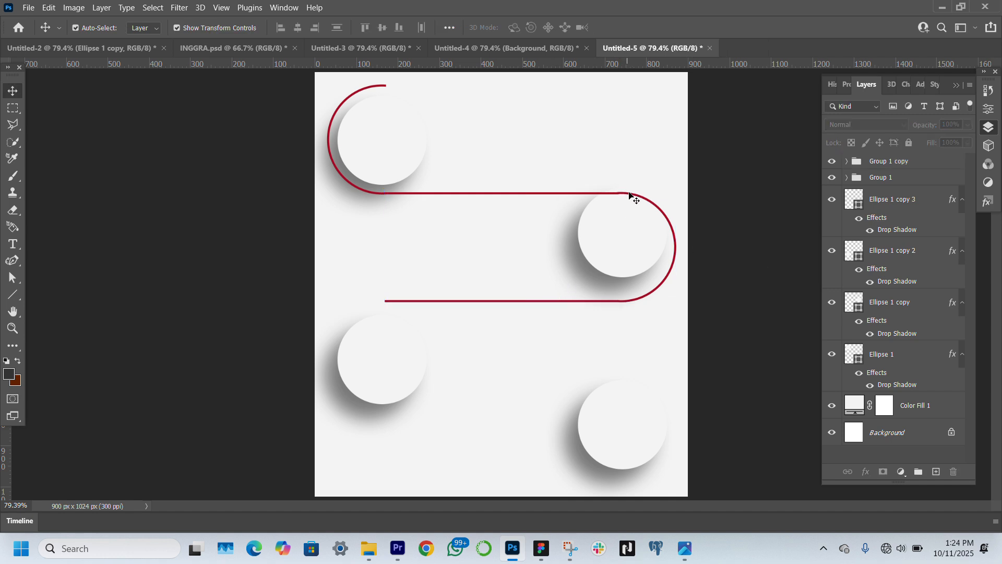
Move the second circle straight down to centre it inside its half-ring
left_click(628, 239)
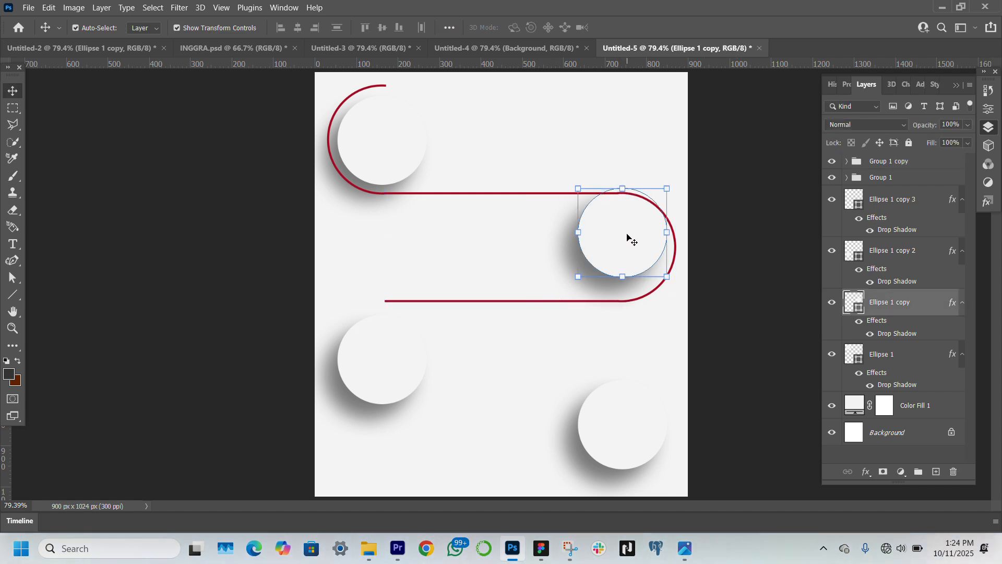
left_click_drag(628, 238, 628, 254)
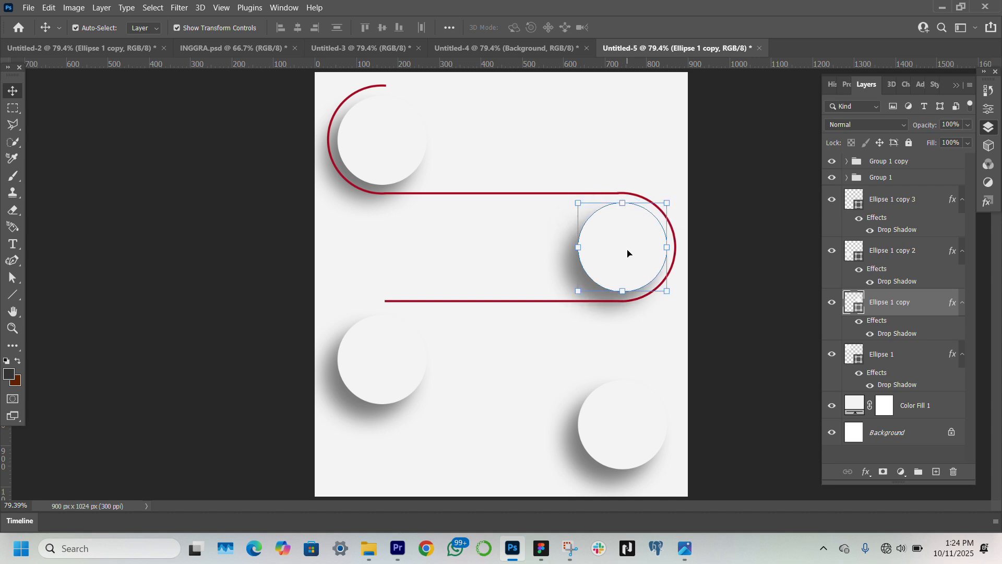
left_click(737, 273)
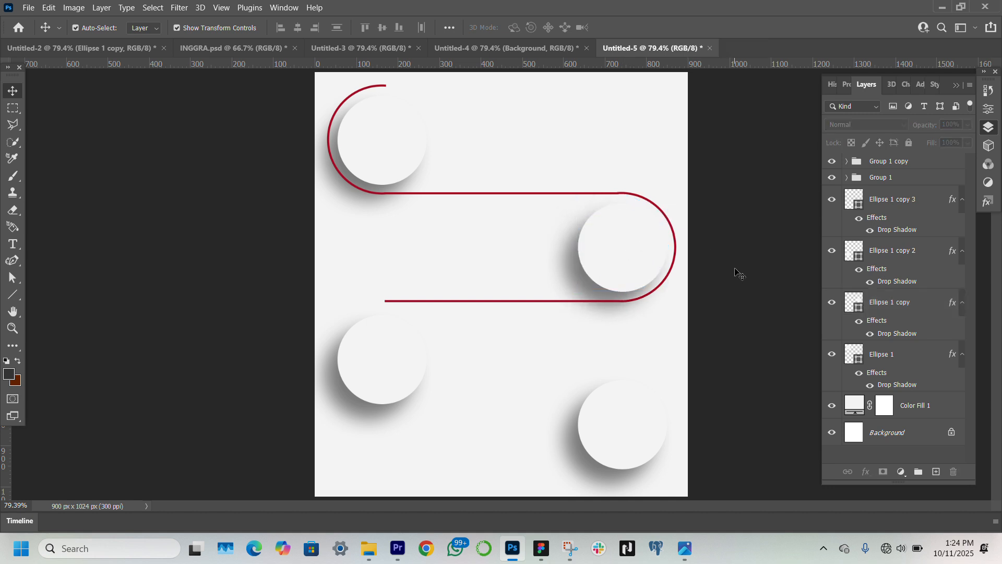
Duplicate the second circle's outline group, move the copy down to the third circle's row and flip it horizontally
left_click(921, 161)
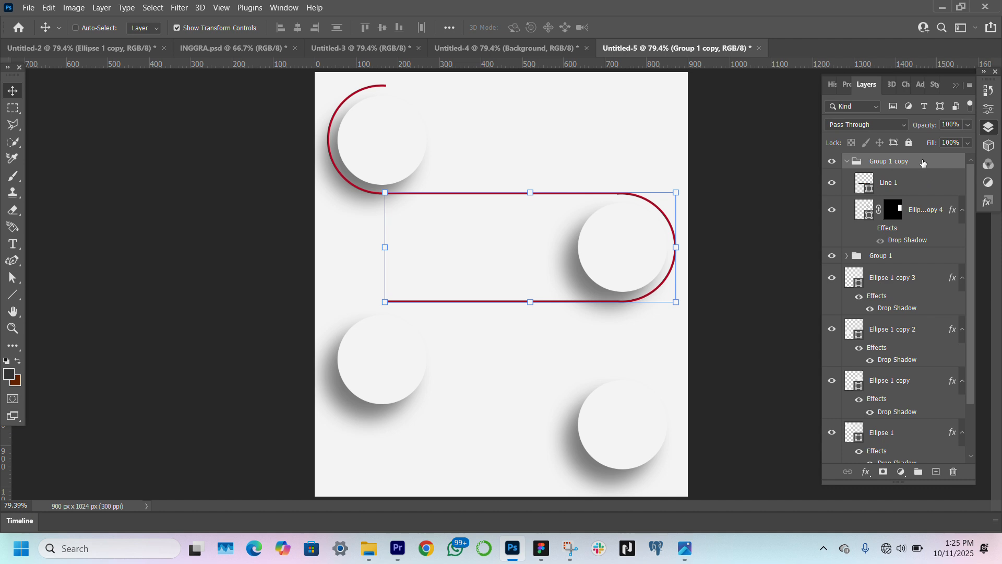
key("ctrl+j")
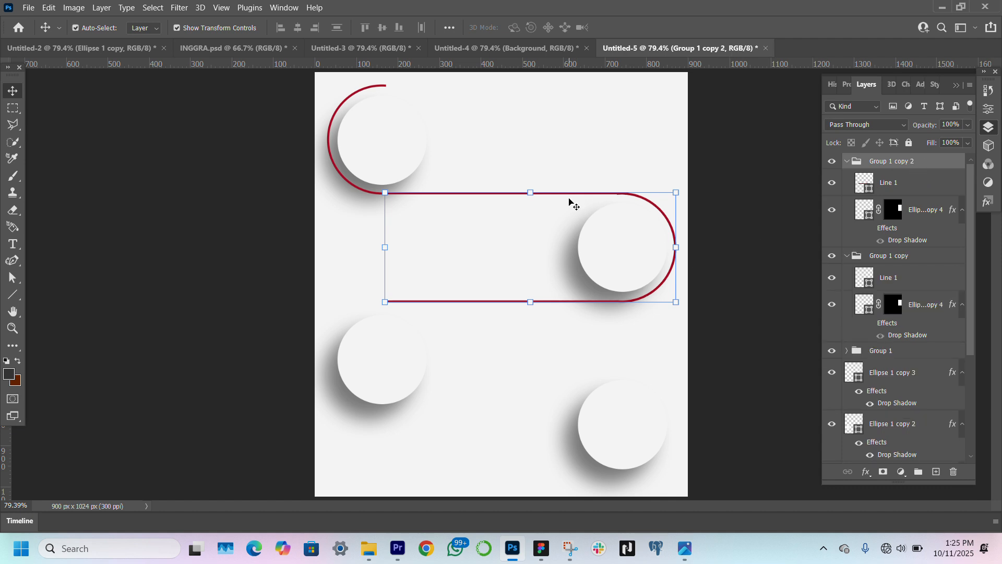
key("ctrl+t")
left_click_drag(551, 249, 549, 355)
right_click(550, 352)
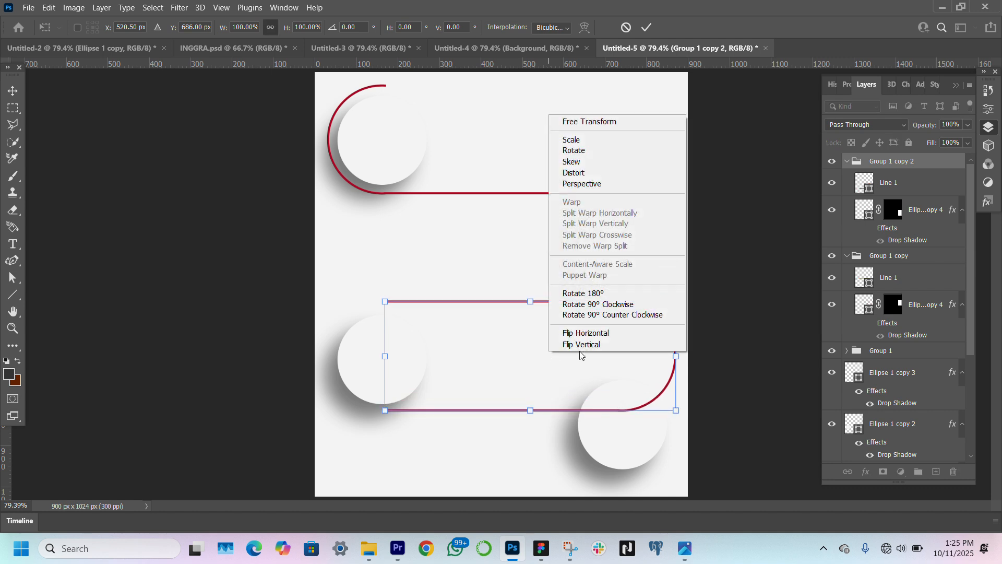
left_click(597, 331)
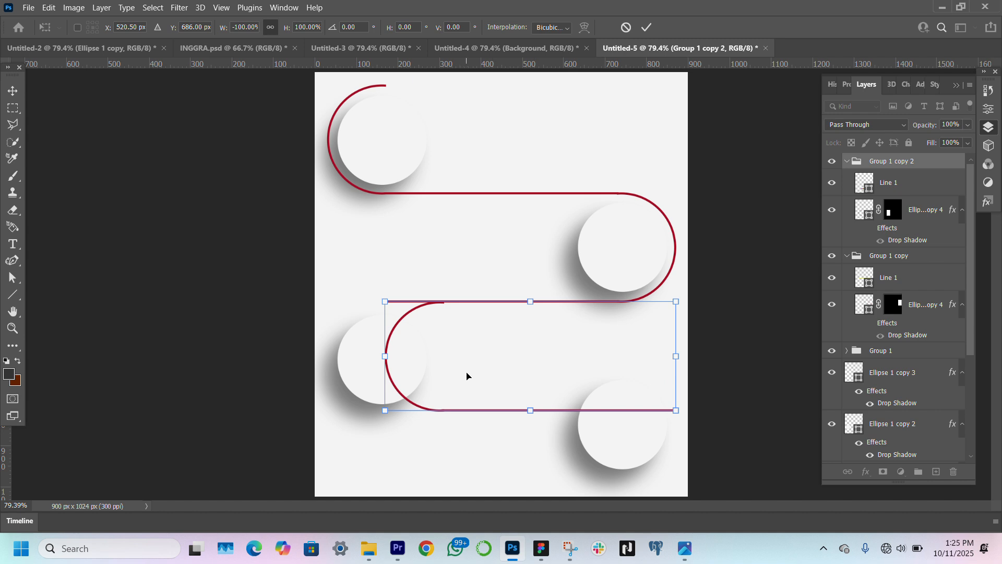
Shift the third outline left around the third circle and nudge it up until its arc meets the line above
left_click_drag(466, 376, 408, 378)
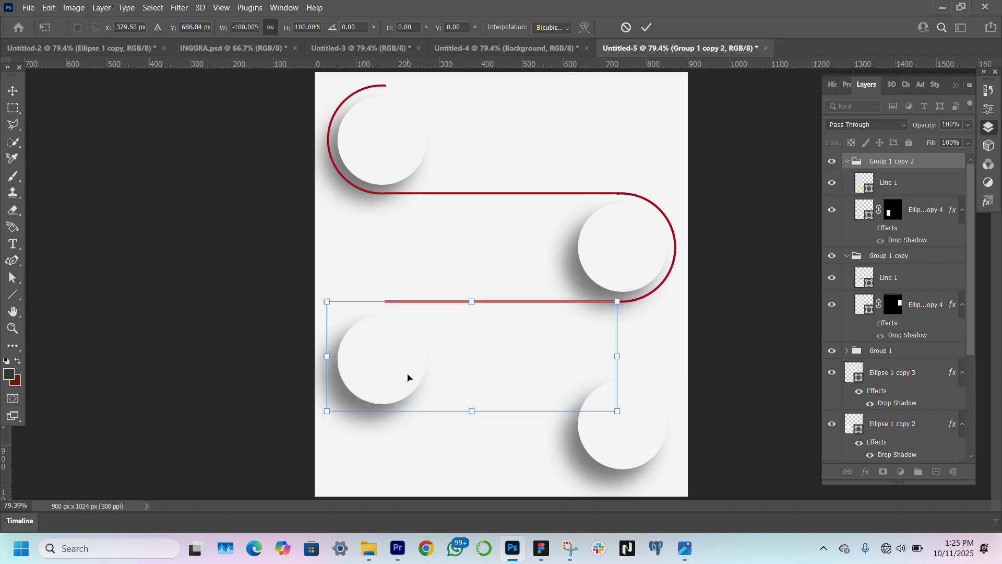
left_click(12, 328)
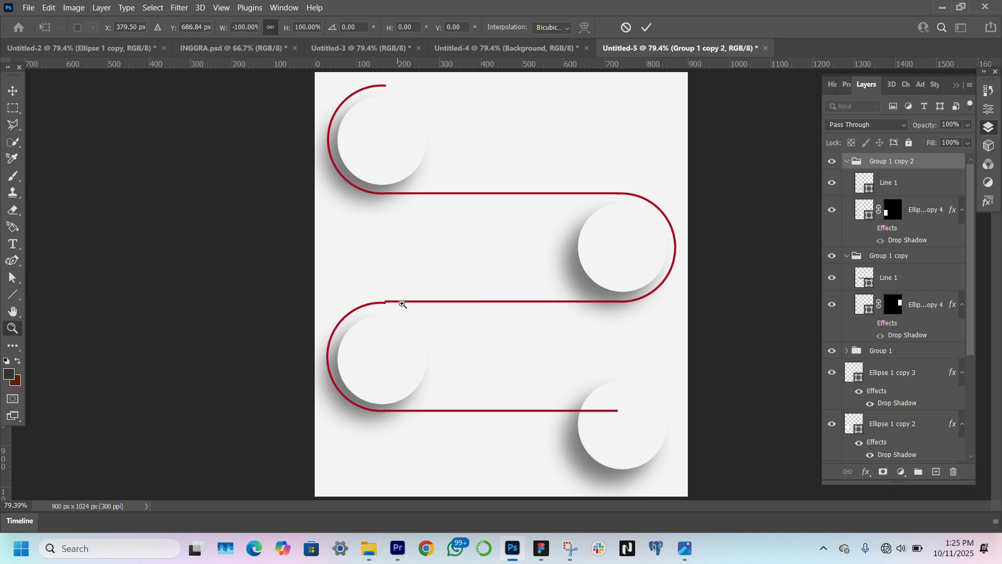
left_click(400, 300)
left_click(404, 304)
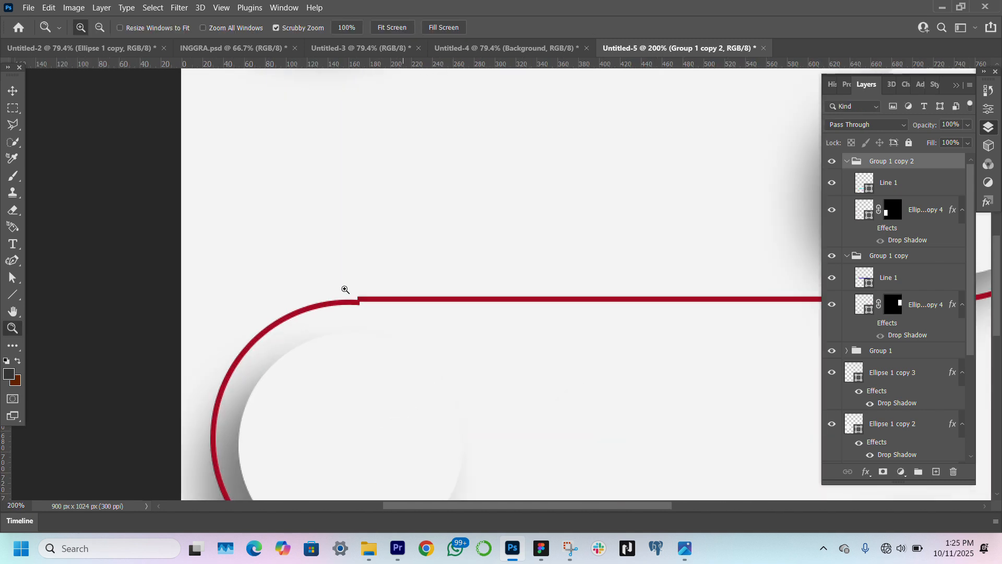
left_click(13, 90)
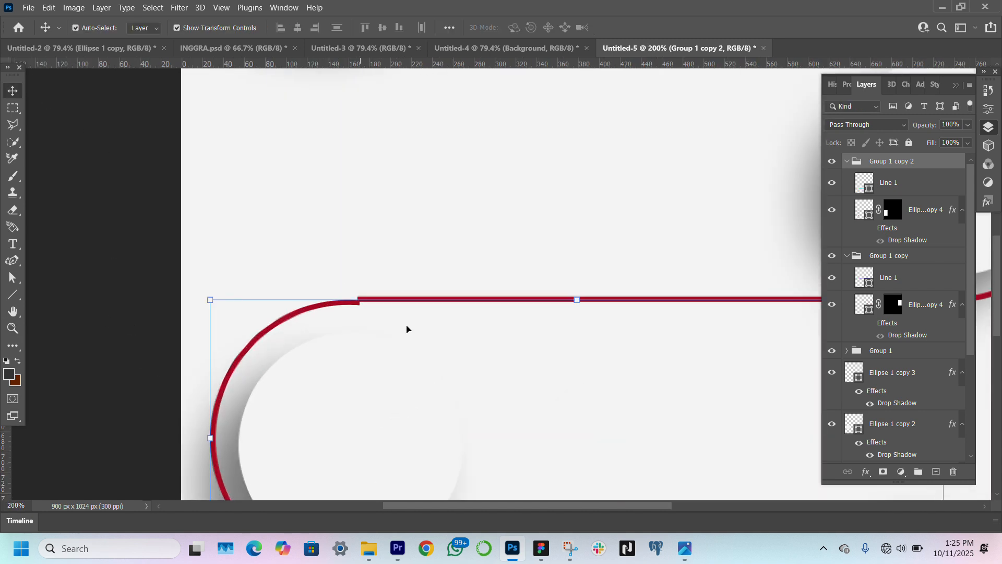
key("Up")
key("Up")
key("Up")
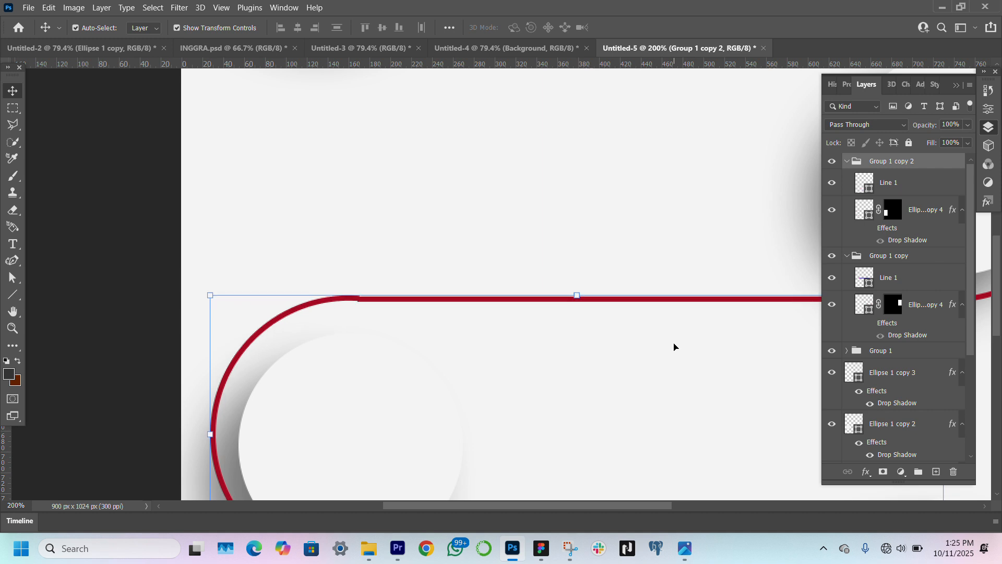
left_click(163, 334)
Move the third circle slightly up and right to centre it inside its half-ring
left_click(11, 327)
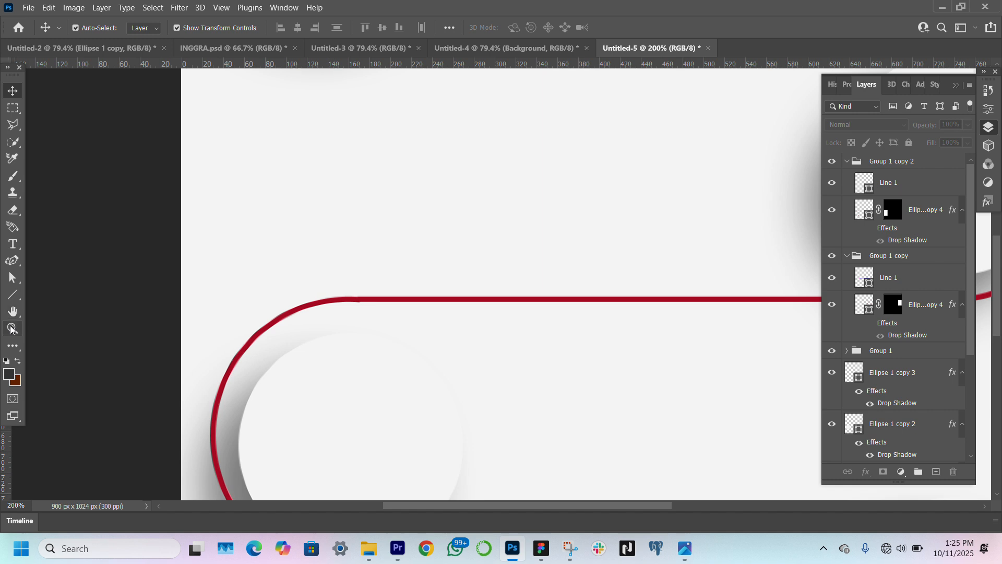
left_click(391, 27)
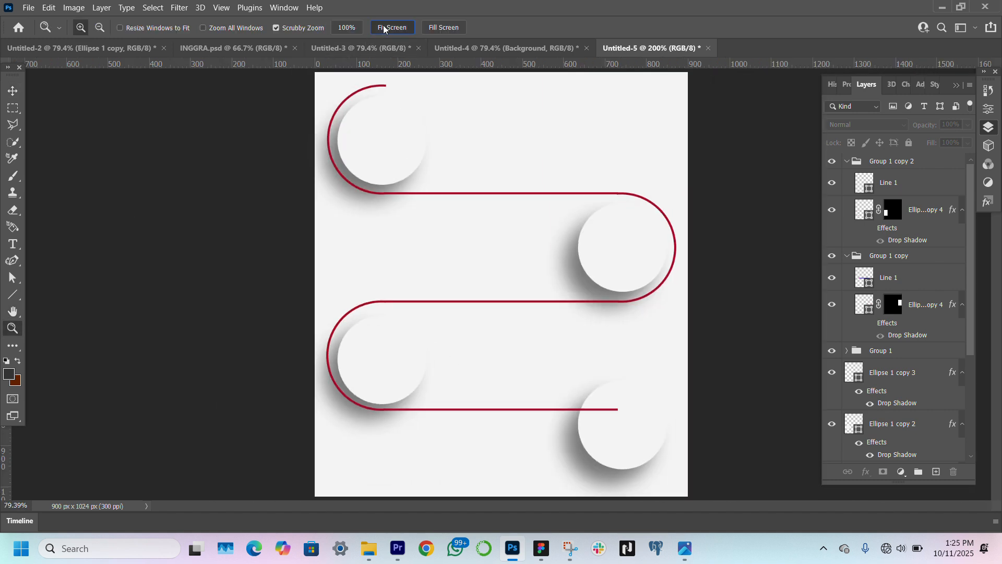
left_click(13, 90)
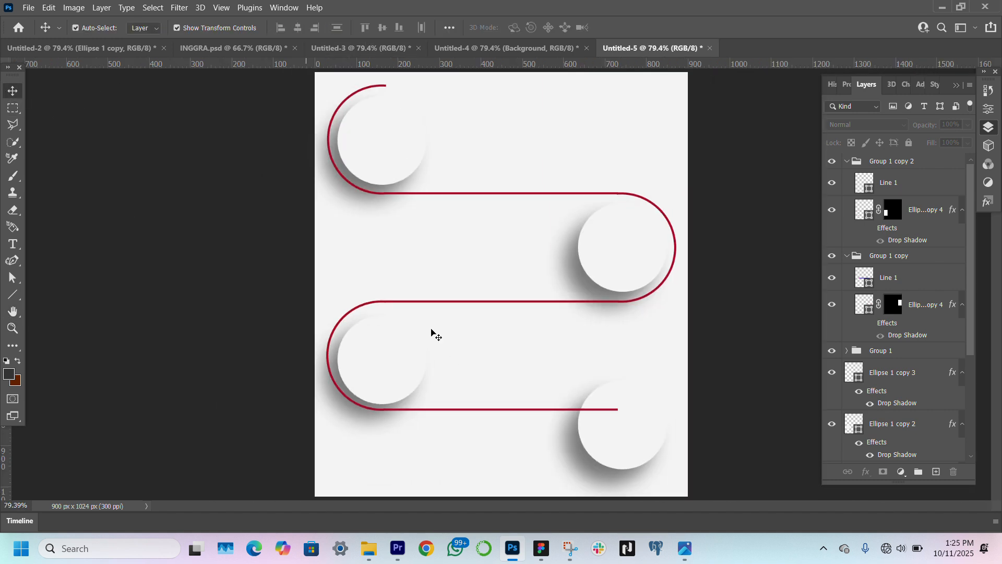
left_click(385, 365)
left_click_drag(381, 365, 385, 360)
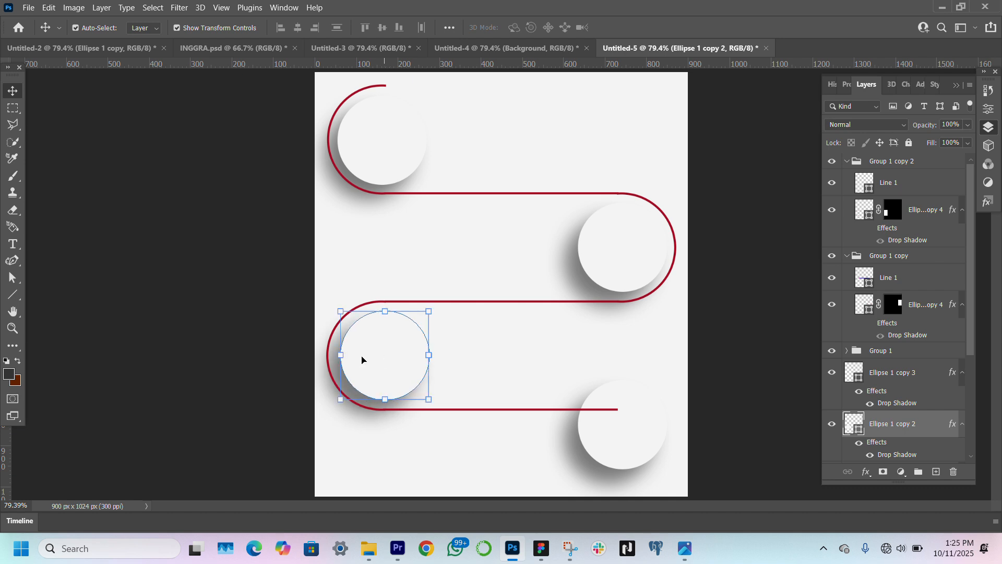
left_click(95, 220)
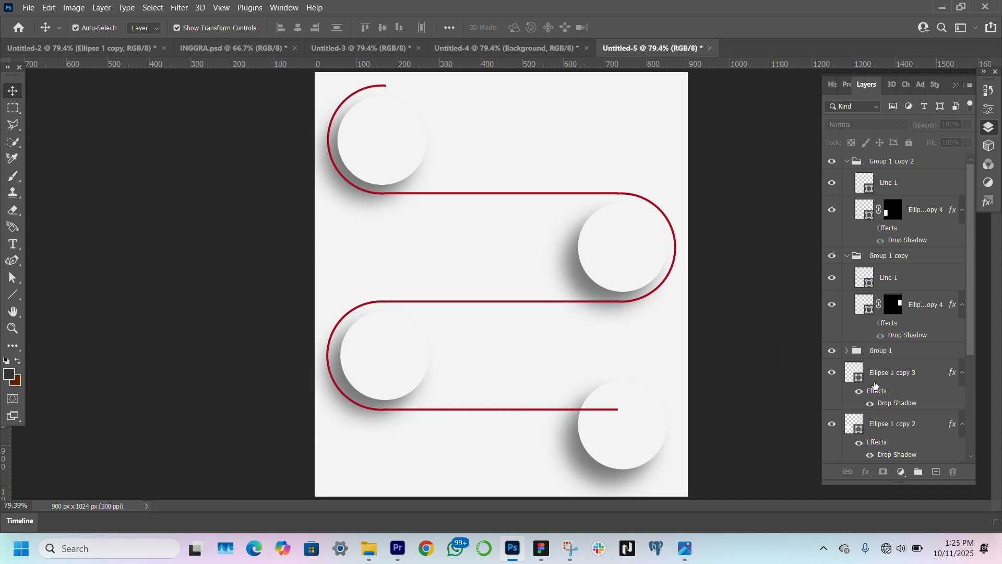
Duplicate the third circle's outline group, move the copy down to the fourth circle's row and flip it horizontally
left_click(937, 167)
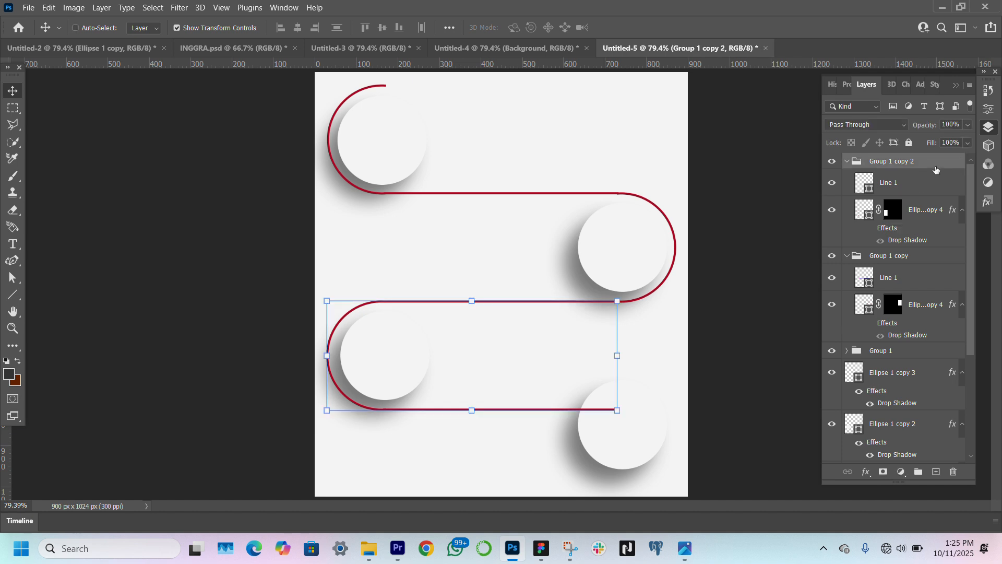
key("ctrl+j")
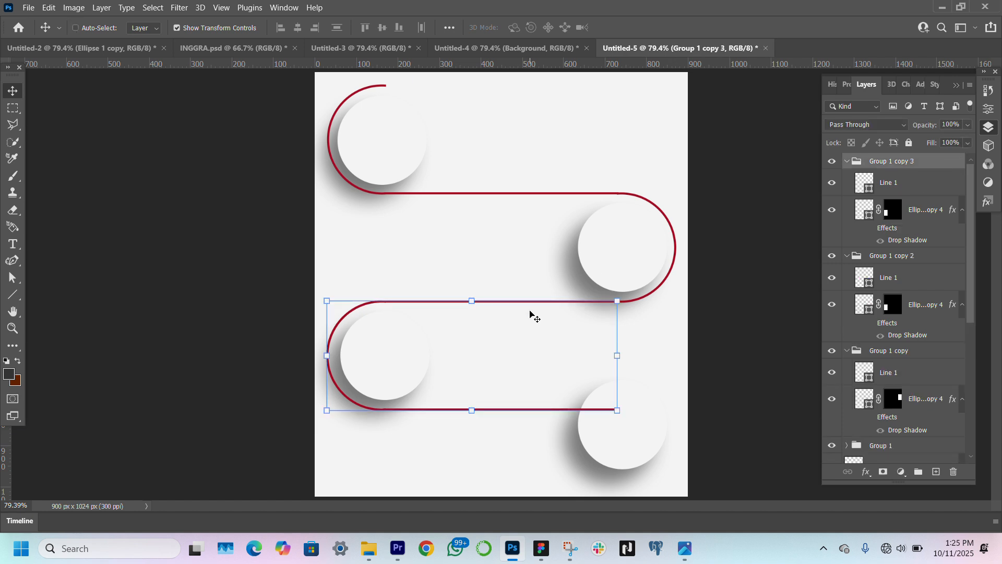
key("ctrl+t")
left_click_drag(493, 365, 501, 473)
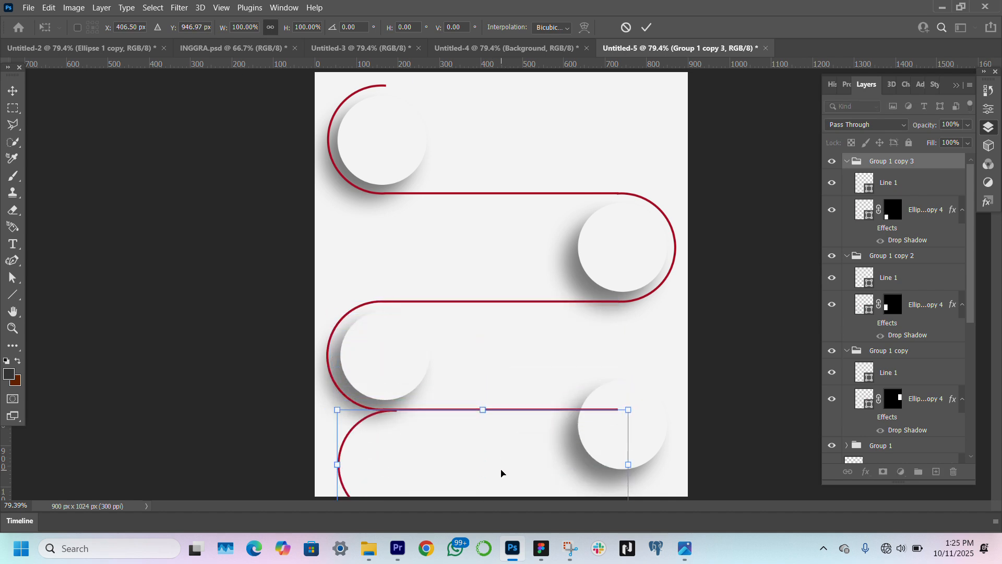
right_click(501, 473)
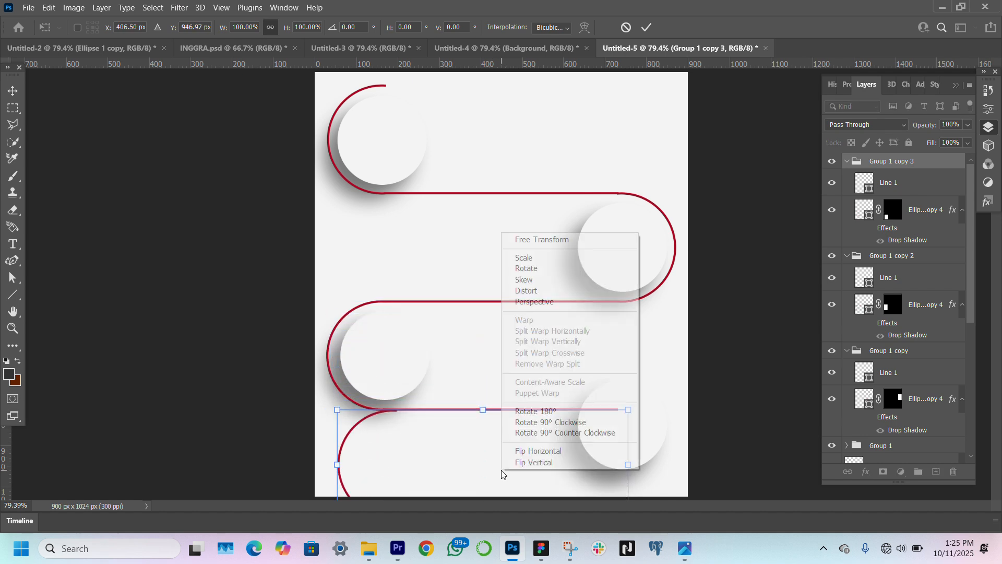
left_click(552, 452)
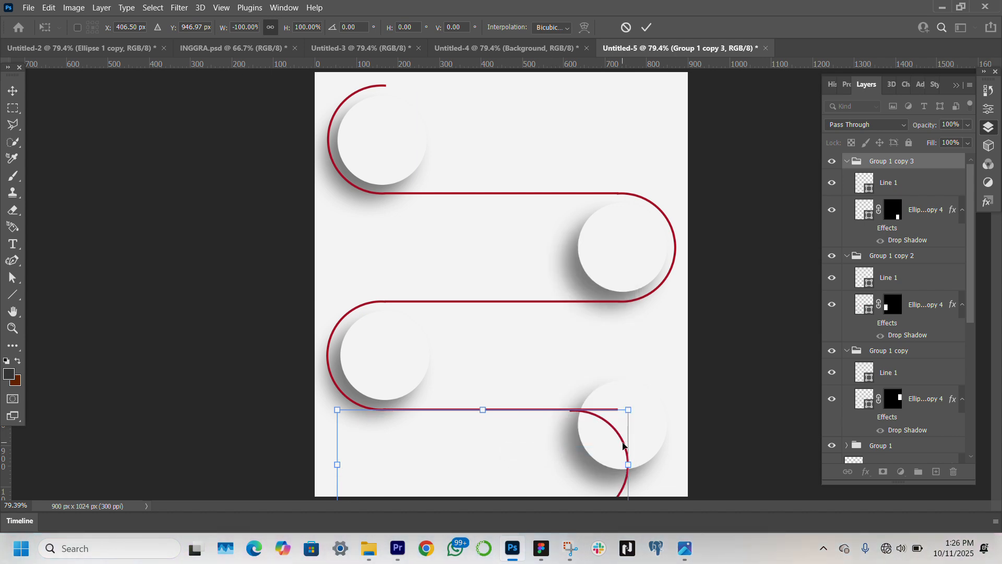
Shift the fourth outline group right around the fourth circle and nudge it up until its arc meets the line above
left_click_drag(626, 446, 667, 444)
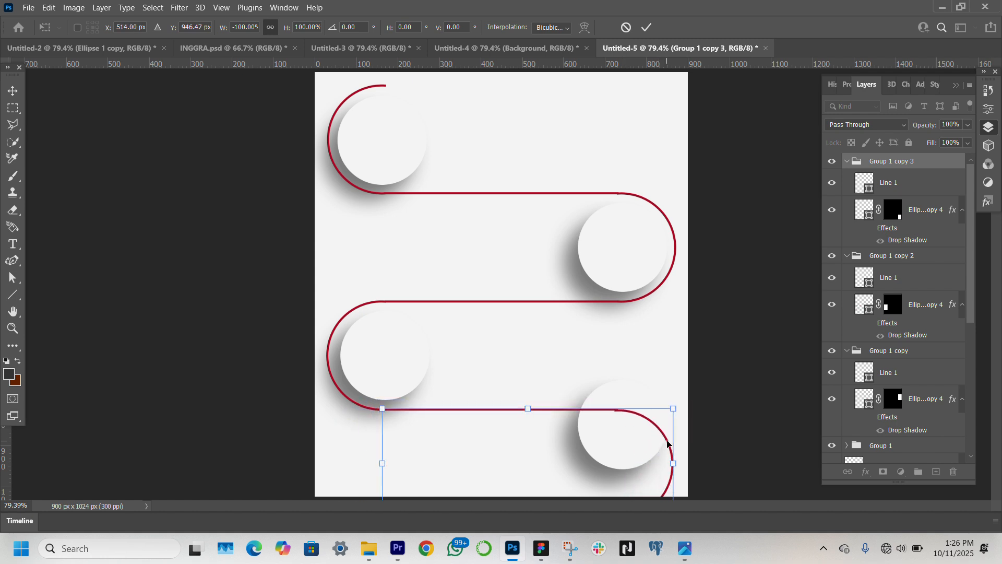
key("Up")
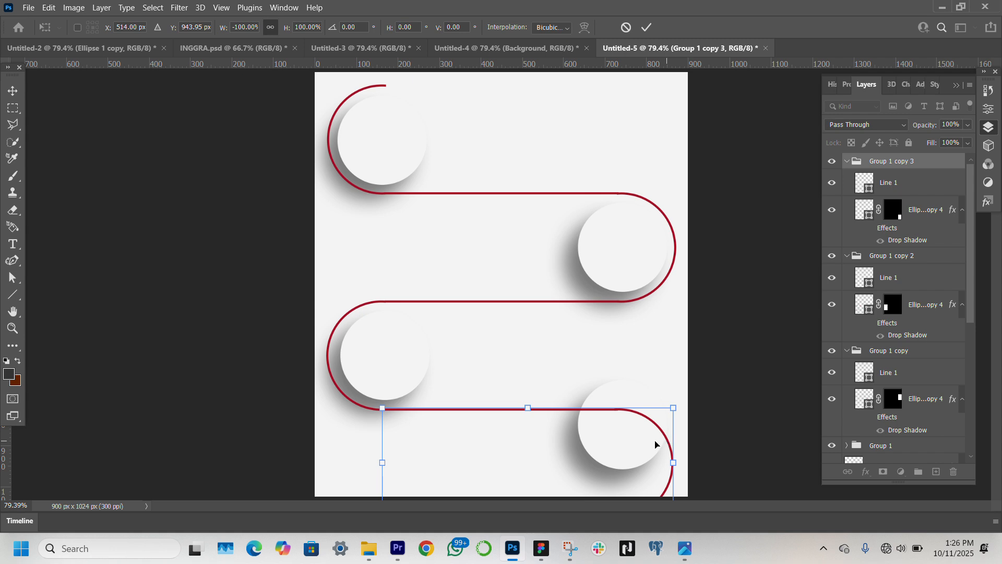
key("Return")
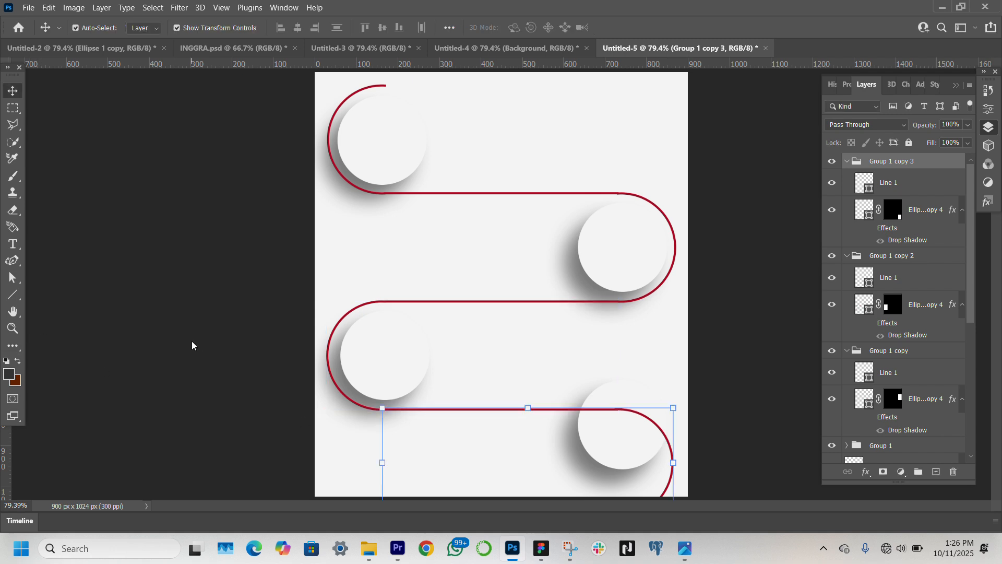
left_click(207, 441)
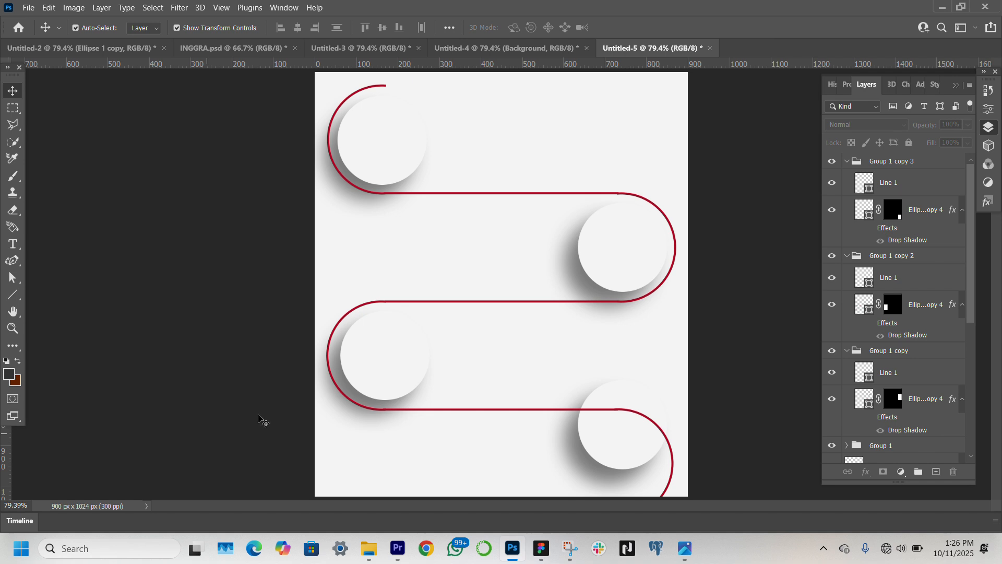
Group all four circles and their outline groups into a single group above the colour fill
left_click(632, 454)
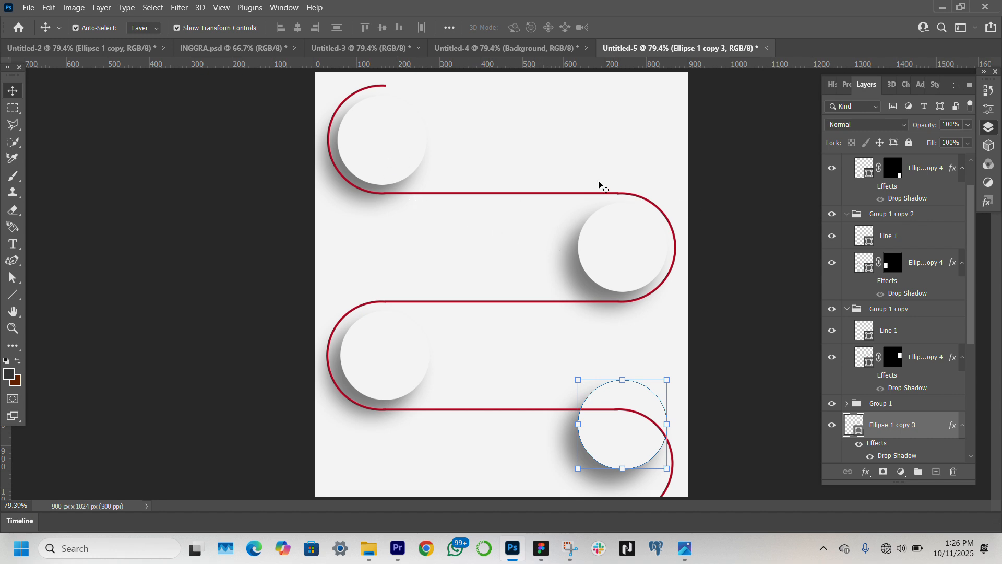
scroll(932, 232, "up", 2)
scroll(928, 225, "up", 1)
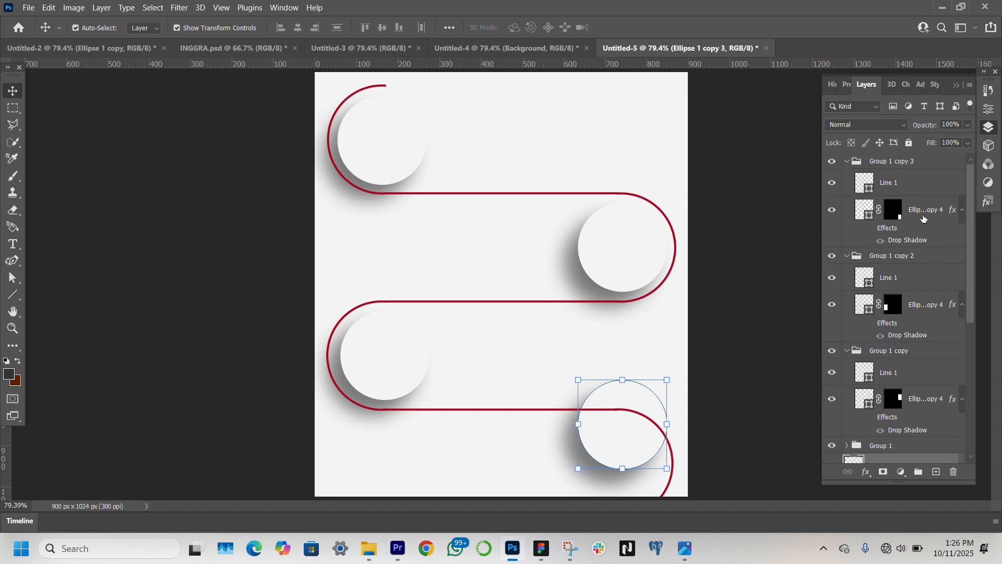
left_click(918, 166)
scroll(921, 288, "down", 12)
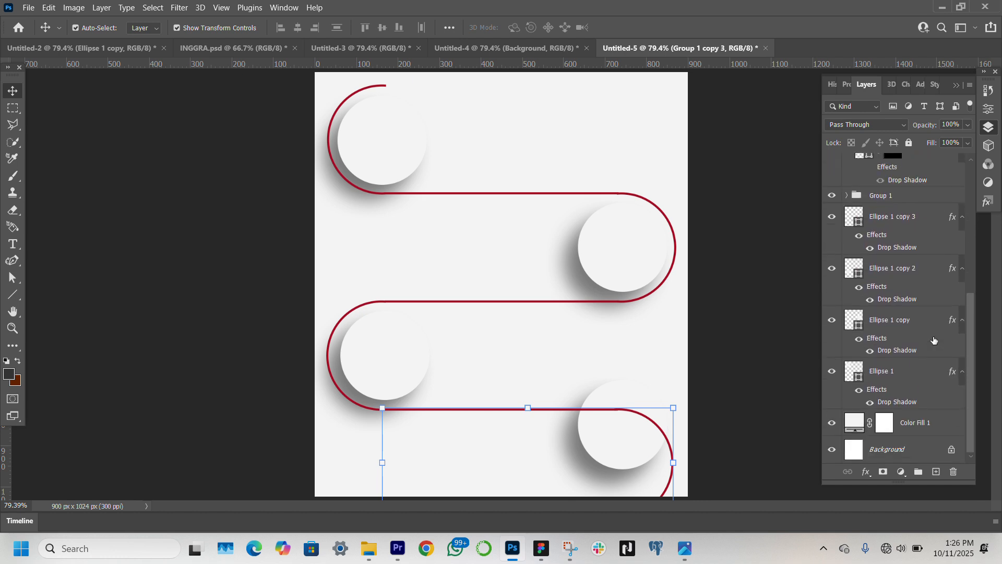
left_click(905, 370, "shift")
key("ctrl+t")
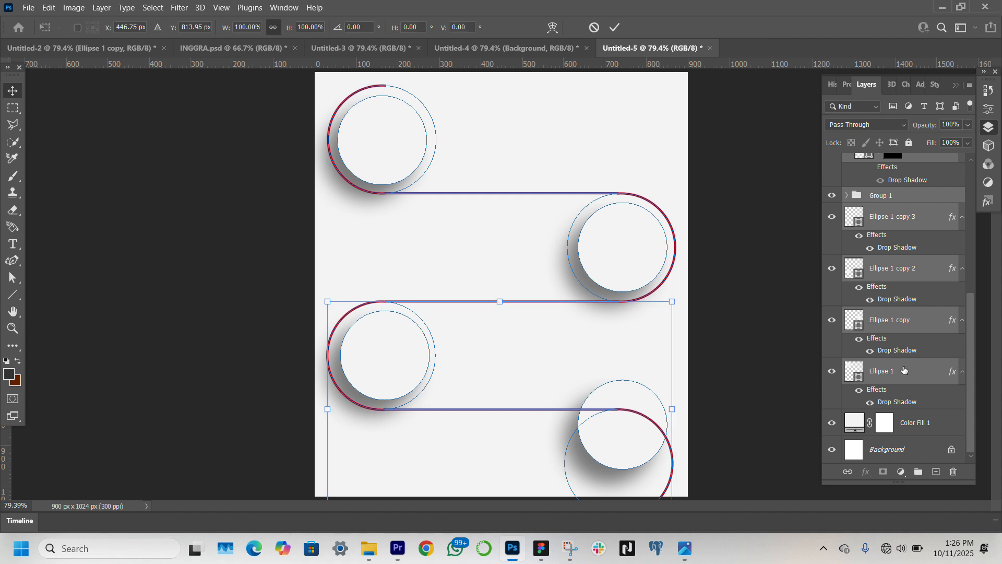
key("Return")
key("ctrl+g")
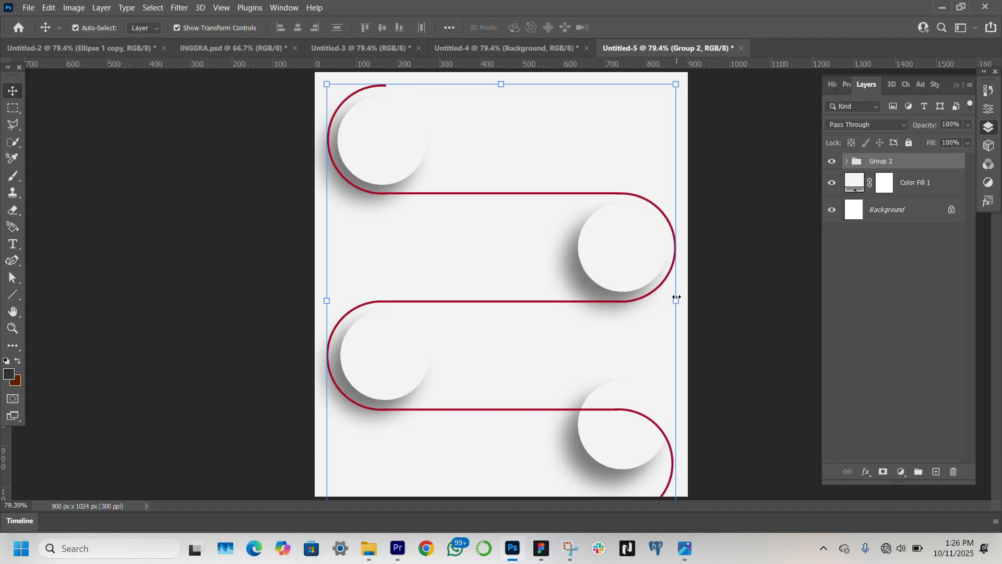
Scale the whole group down to about 91.65% and move it to the centre of the canvas
left_click_drag(676, 301, 646, 302)
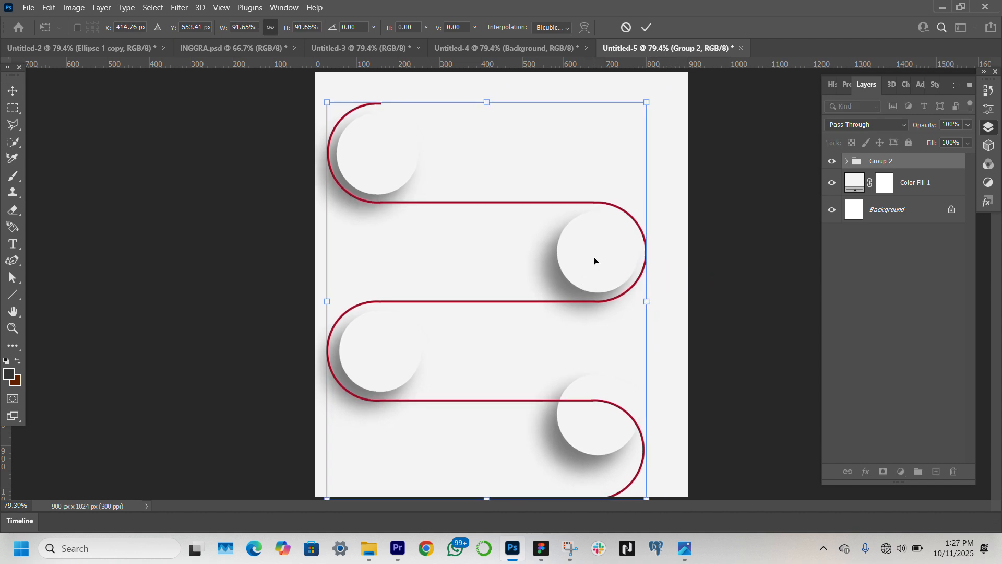
left_click_drag(595, 260, 605, 246)
key("Return")
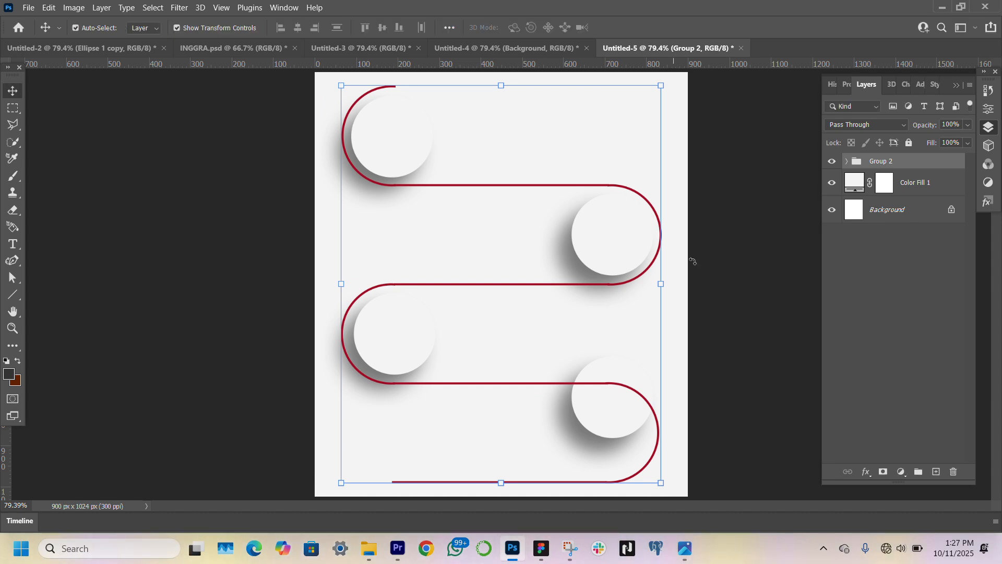
Move the fourth circle down and slightly left to centre it inside its half-ring
left_click(757, 415)
left_click(606, 431)
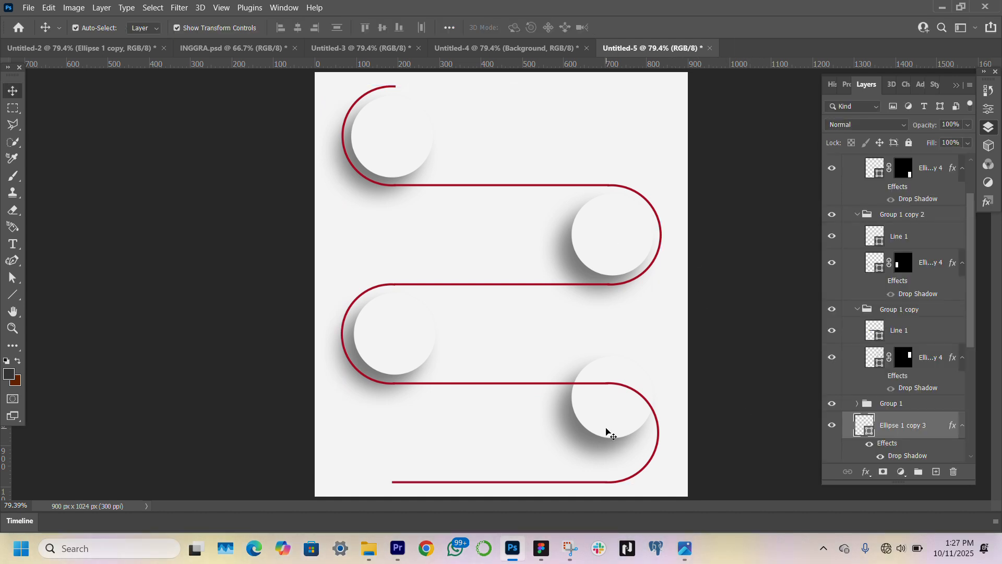
left_click_drag(607, 424, 600, 456)
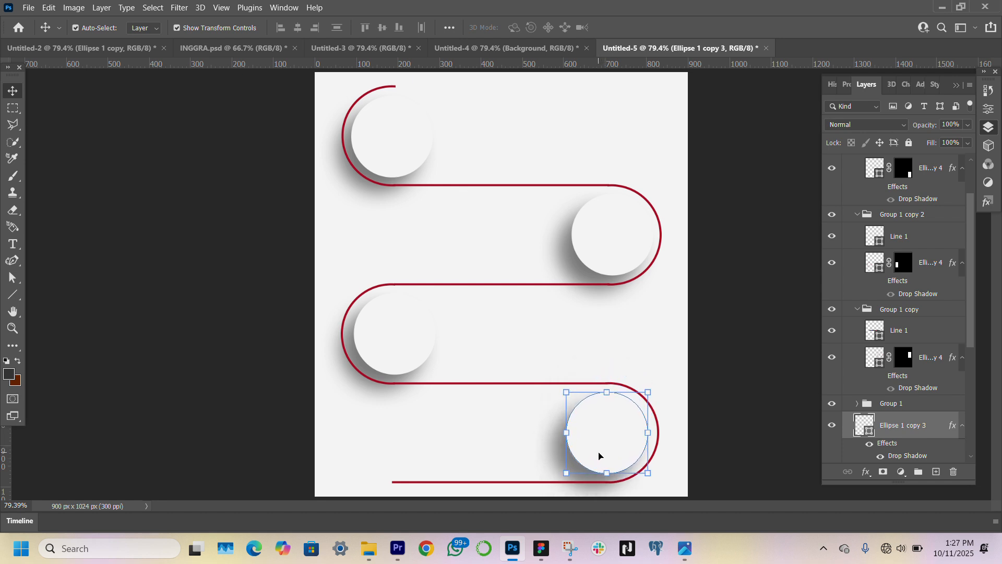
left_click(287, 413)
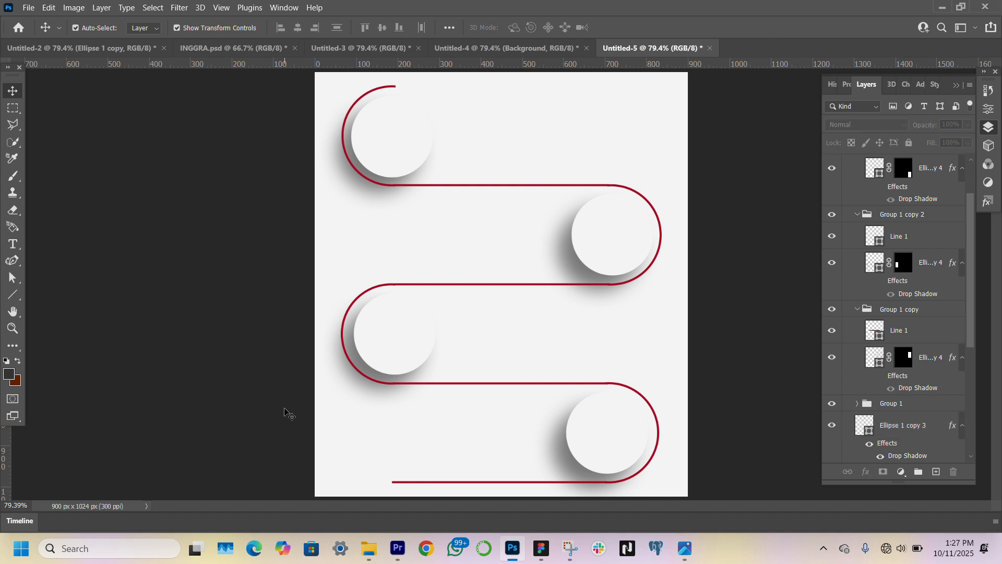
Hide the lowest horizontal line so the path ends at the fourth half-ring
left_click(501, 482)
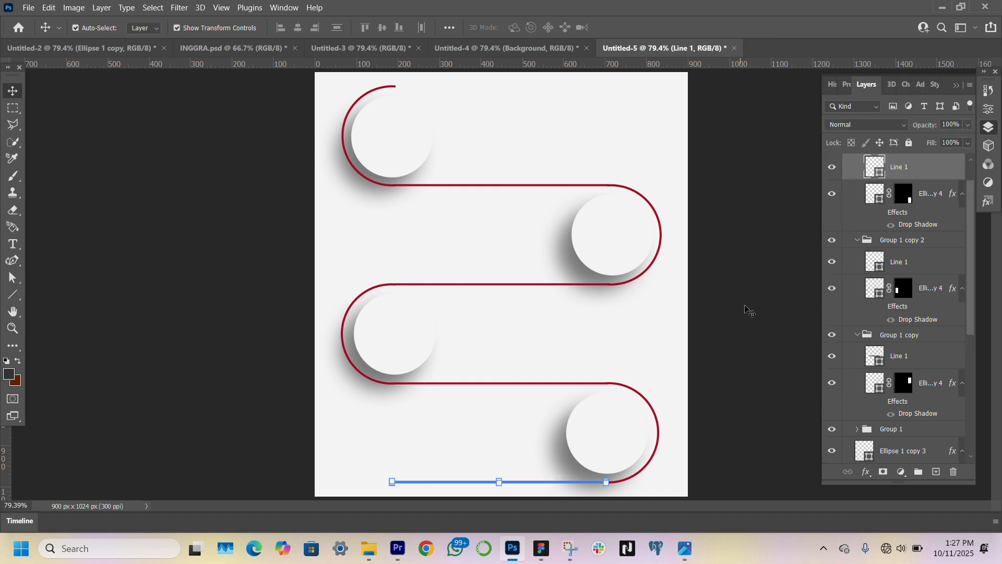
left_click(834, 167)
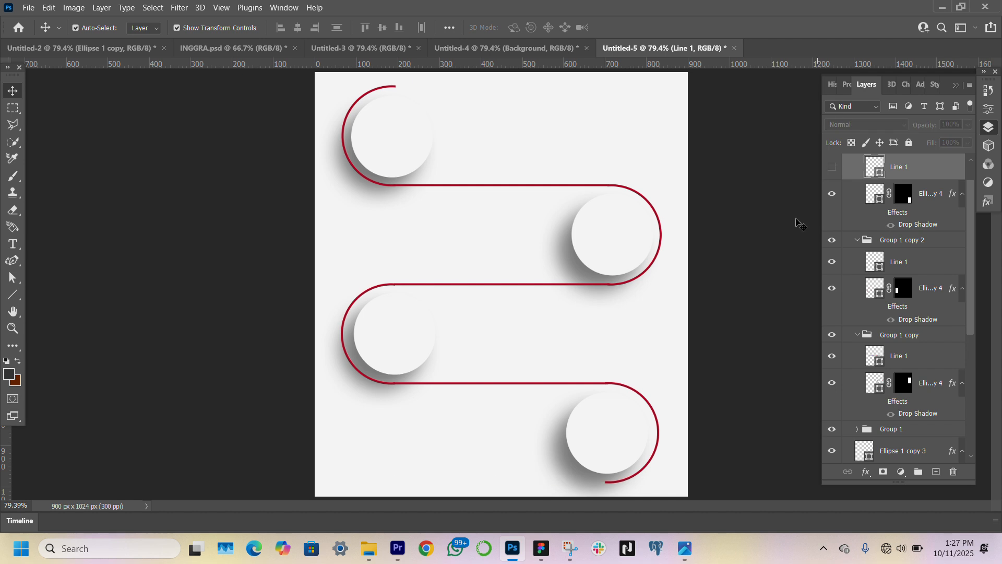
left_click(778, 263)
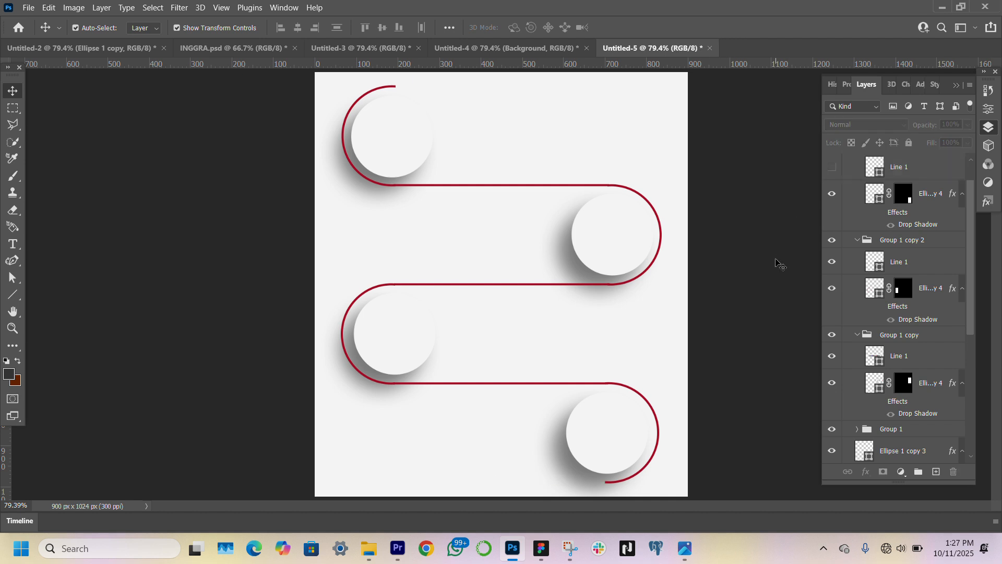
Nudge the fourth half-ring to fine-tune its alignment with the line above
left_click(659, 423)
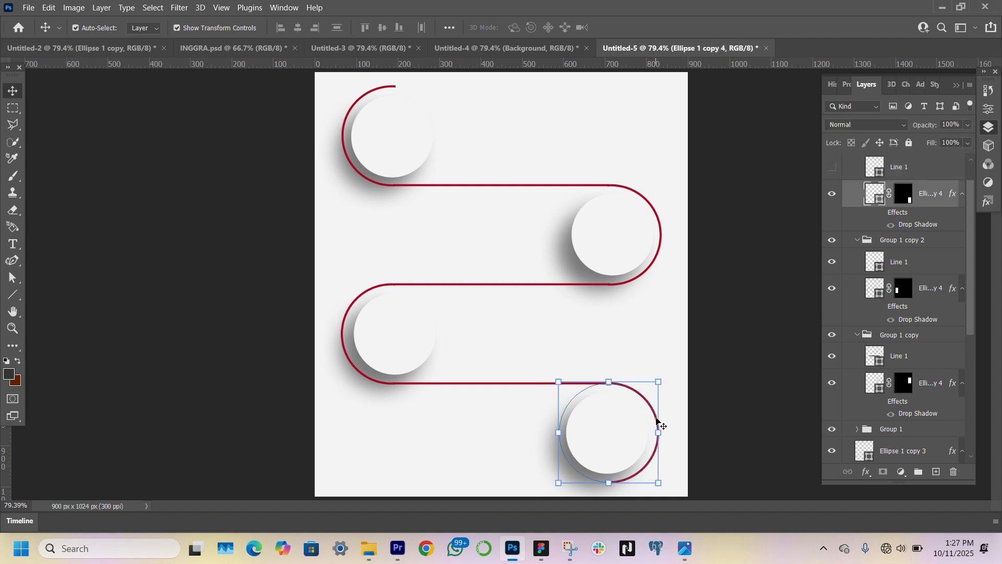
key("Down")
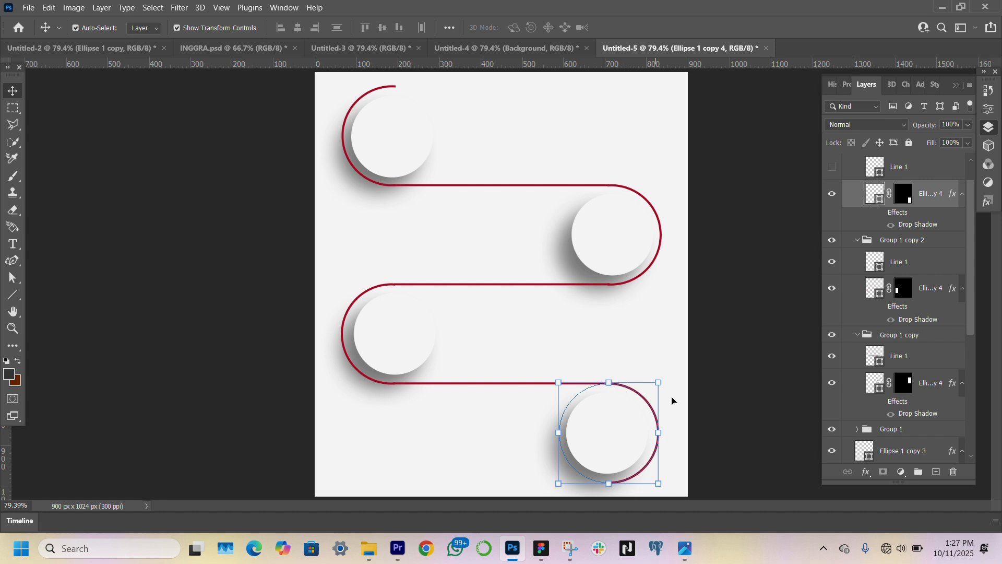
left_click(746, 341)
left_click(641, 398)
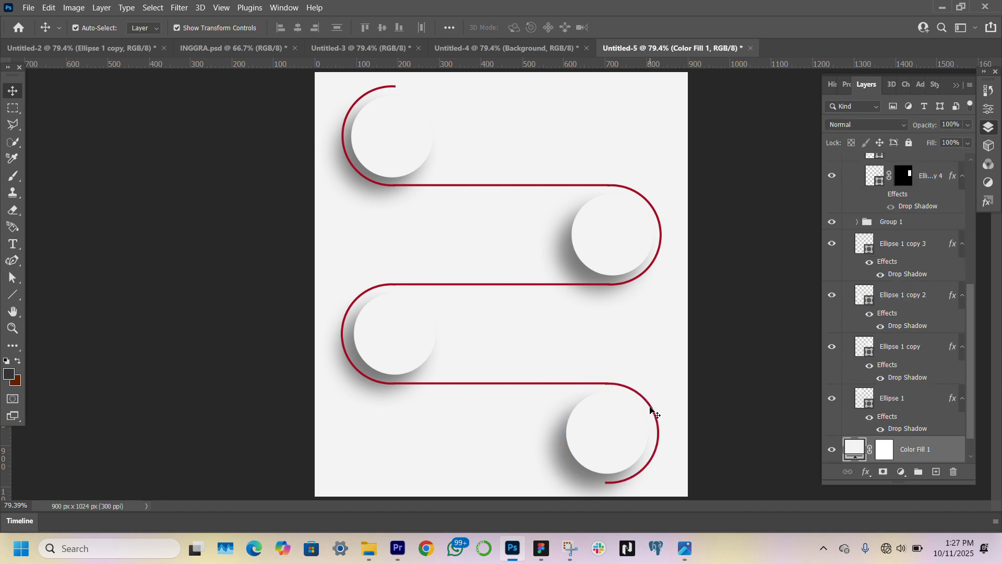
left_click(653, 415)
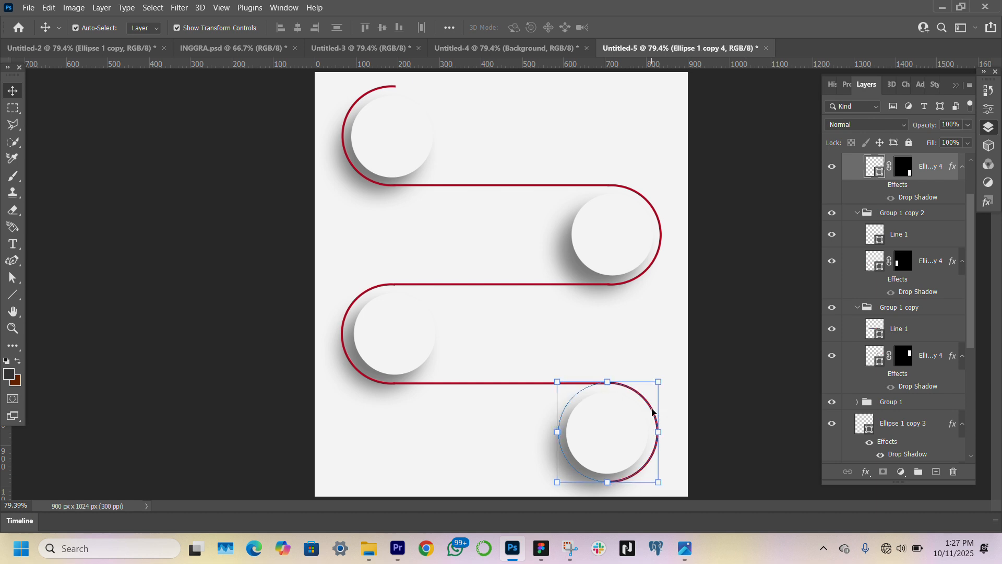
left_click(727, 385)
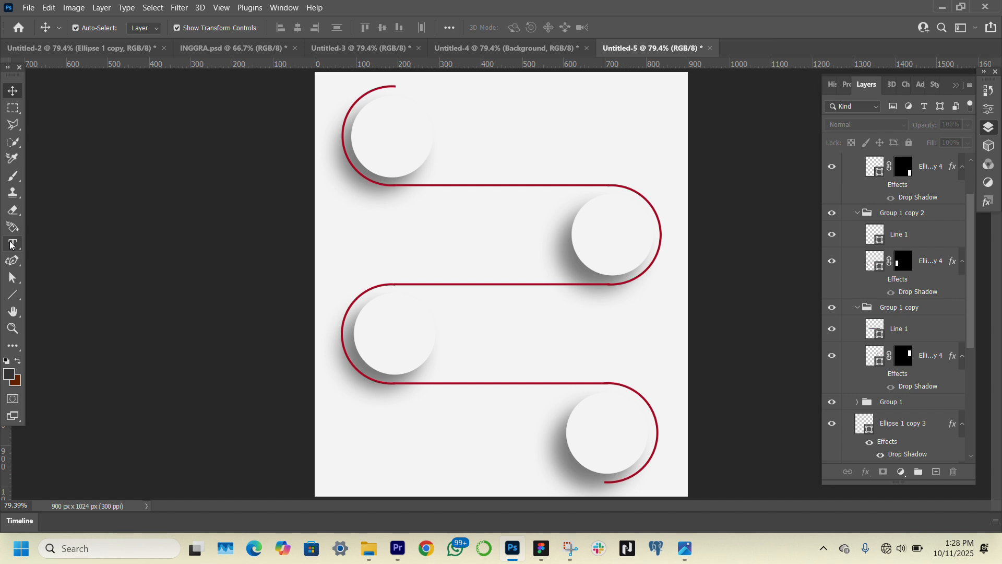
Draw a narrow three-sided polygon about 41 x 81 px just above the first horizontal line, near the first circle
right_click(12, 299)
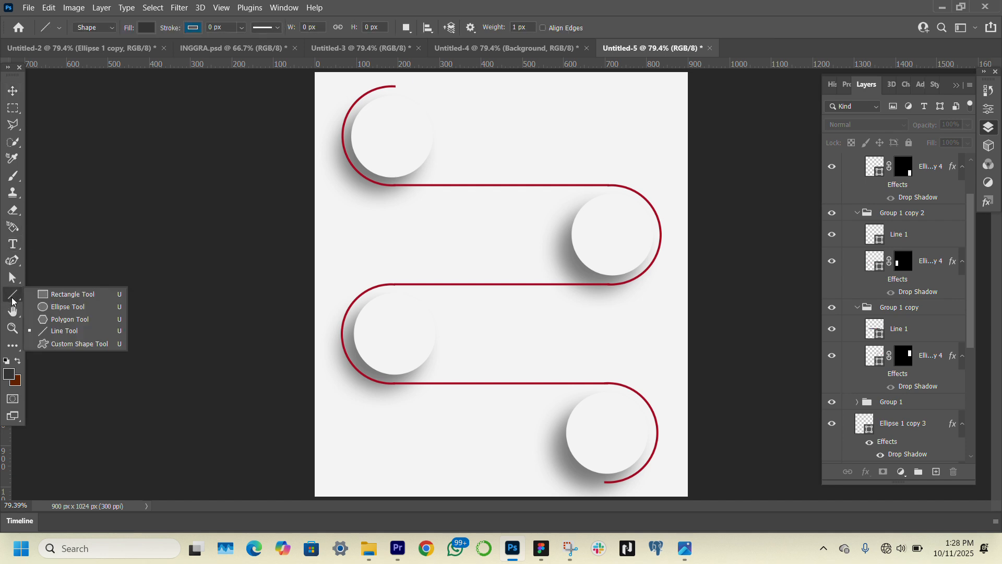
left_click(67, 299)
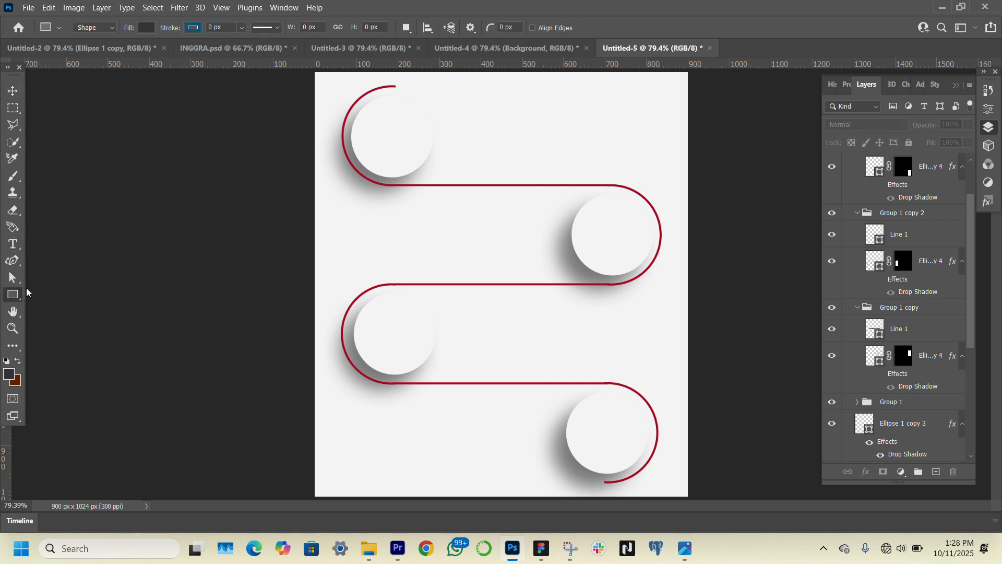
right_click(21, 300)
left_click(66, 318)
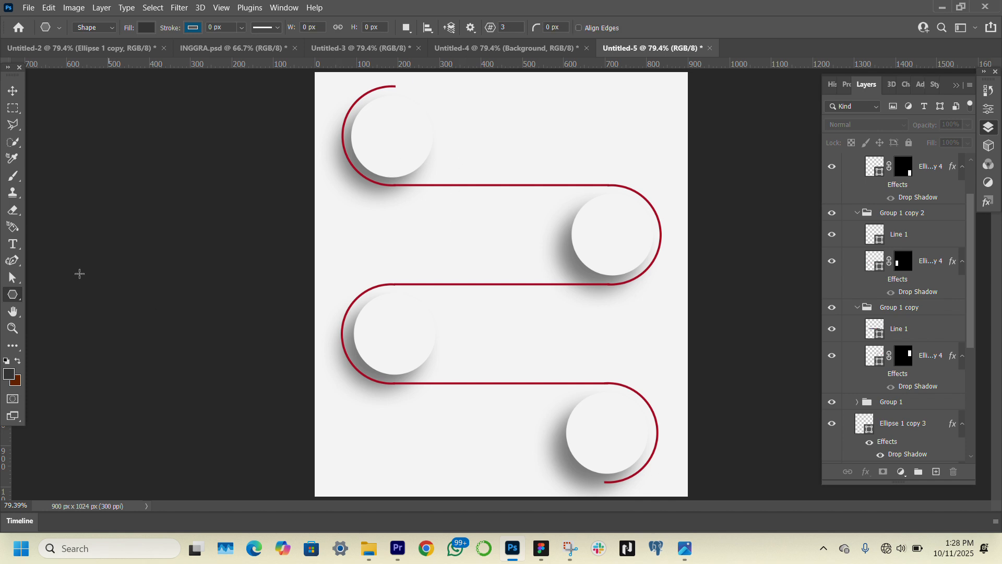
left_click(12, 328)
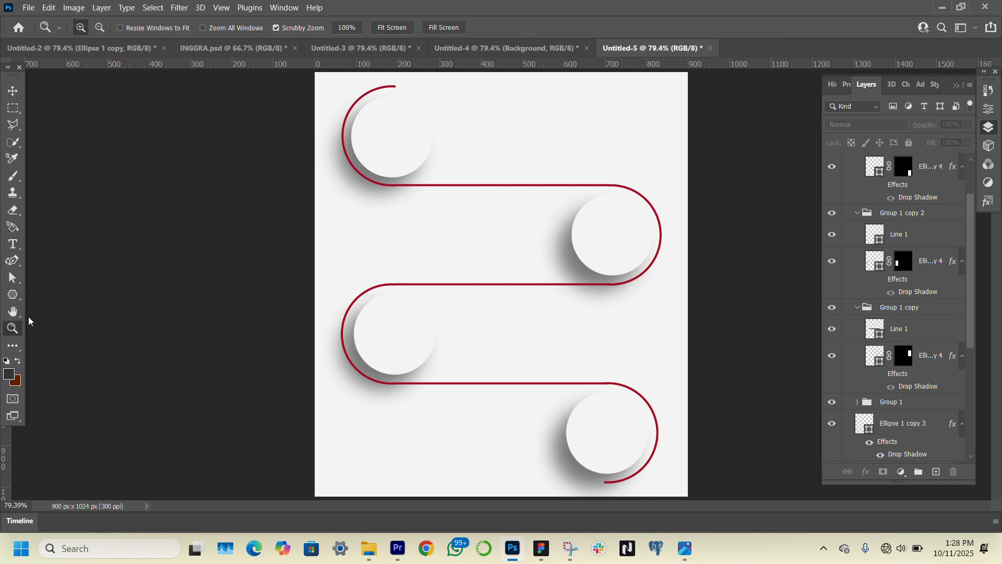
left_click(507, 172)
left_click(507, 172)
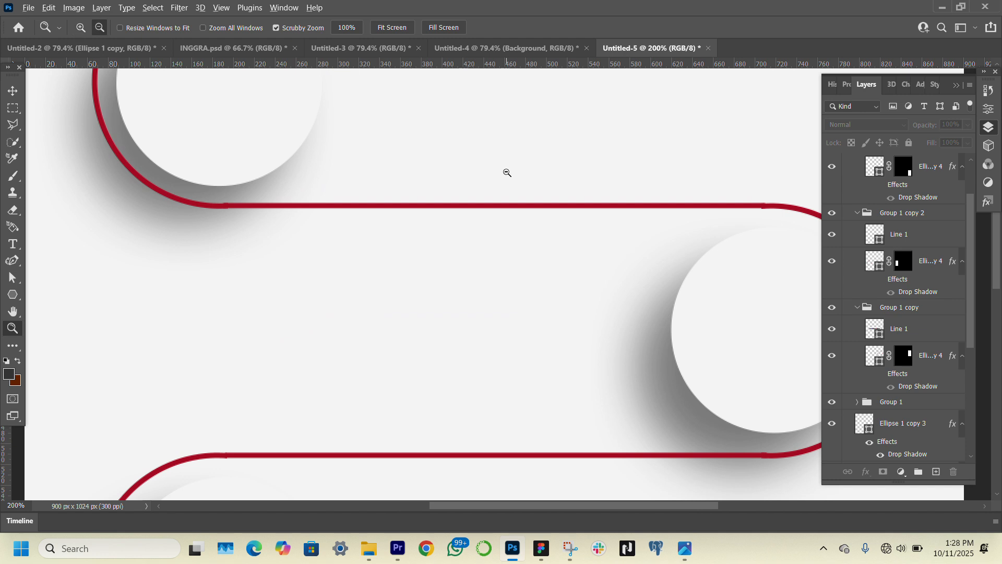
left_click(507, 172, "alt")
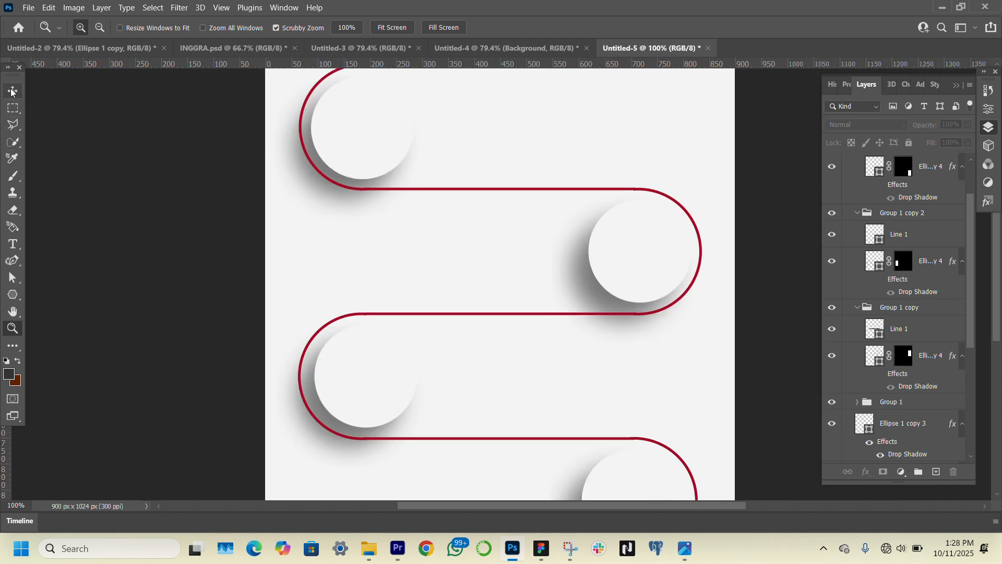
left_click(11, 92)
left_click(12, 294)
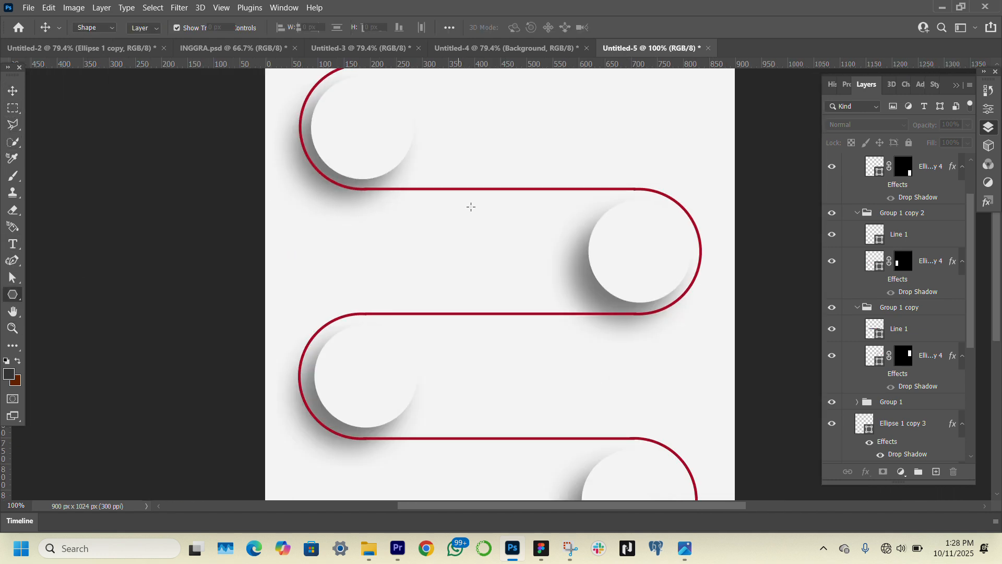
mouse_move(458, 162)
left_mouse_down()
mouse_move(472, 192)
mouse_move(477, 179)
mouse_move(467, 190)
mouse_move(461, 178)
left_mouse_up()
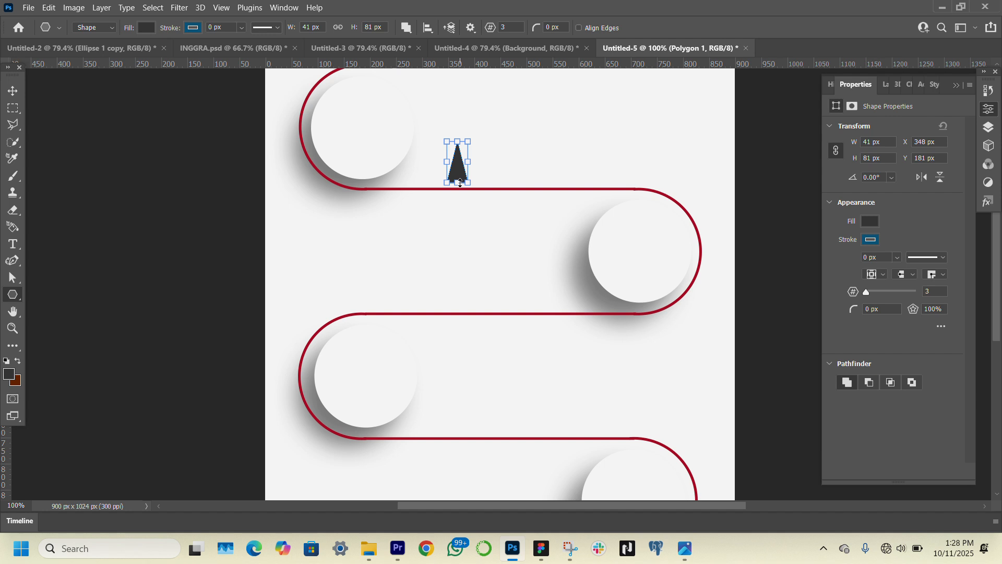
Enlarge the triangle to about 46 x 91 px so its base meets the red line, and shift it slightly left
left_click_drag(460, 182, 460, 189)
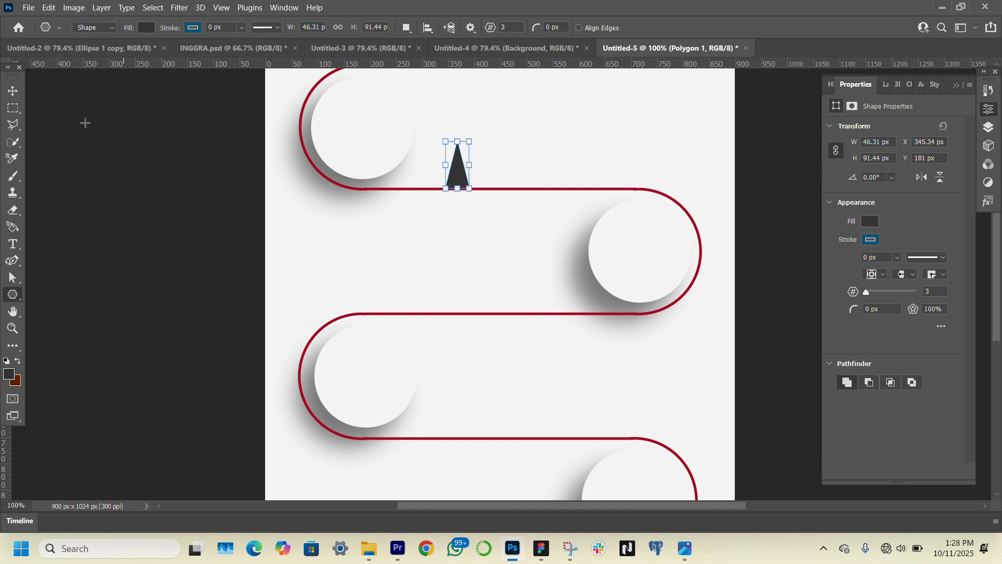
left_click(13, 91)
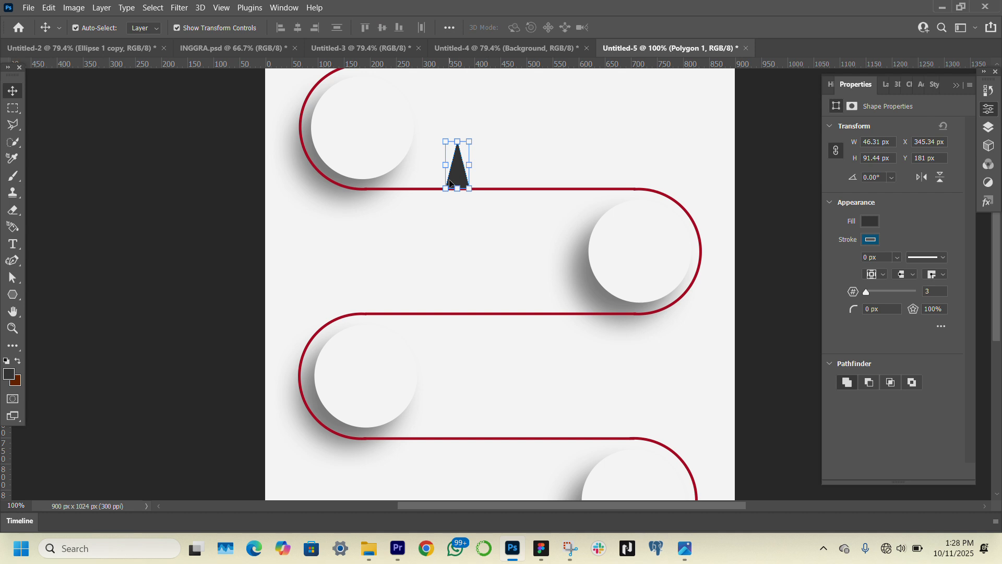
left_click_drag(453, 182, 452, 181)
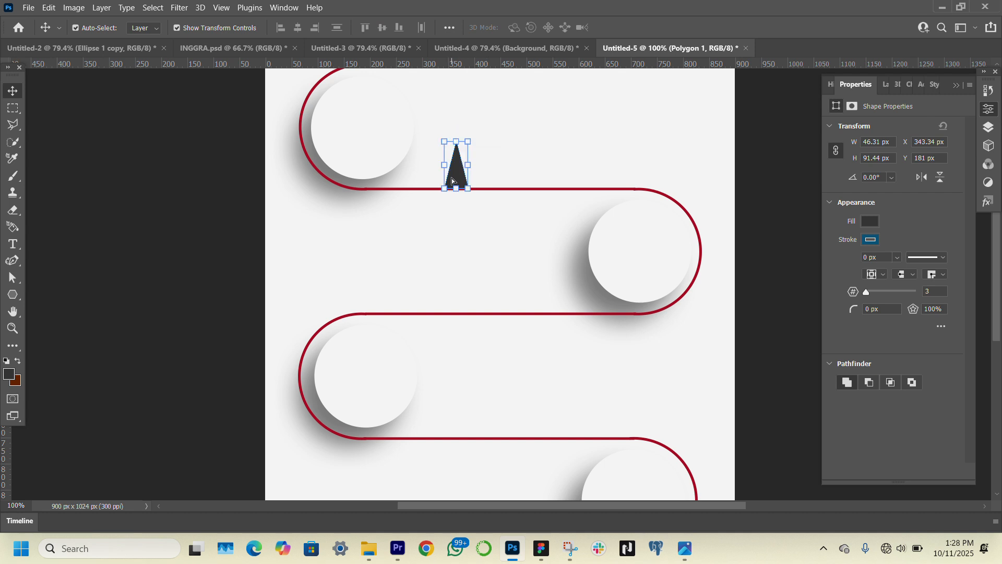
Give the triangle a gradient fill from the blue preset and set its first colour stop to the path's red, a30922
left_click(870, 221)
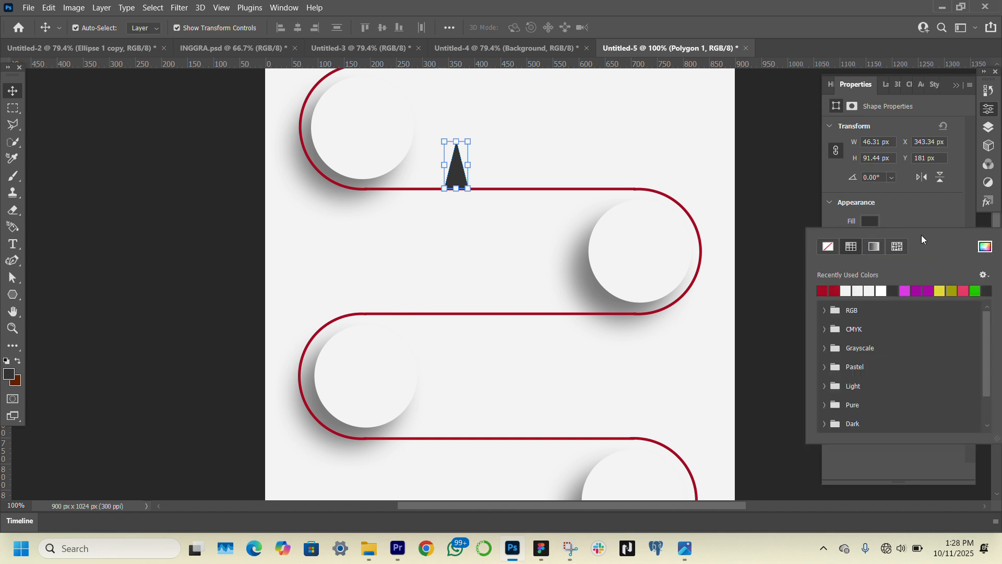
left_click(876, 248)
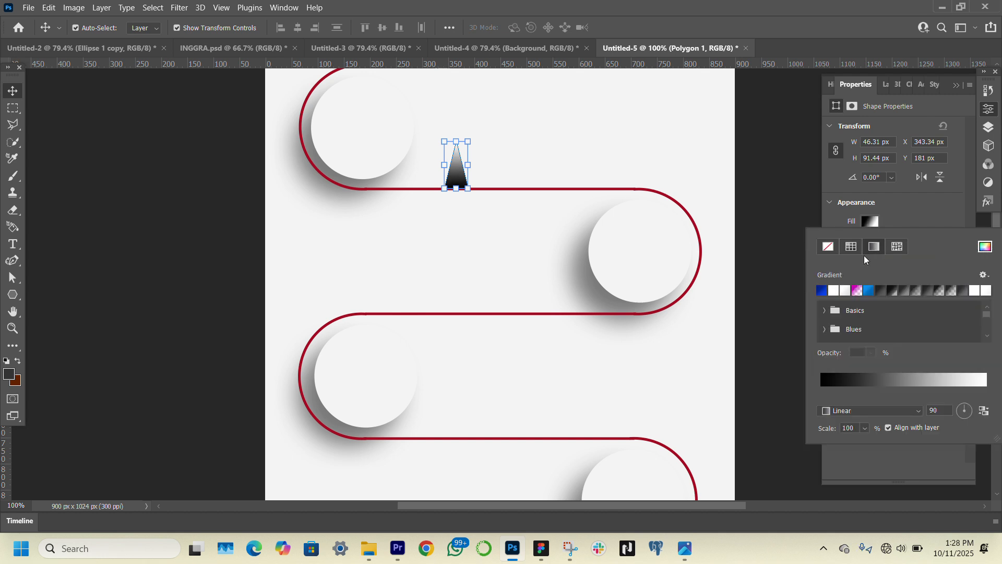
left_click(824, 290)
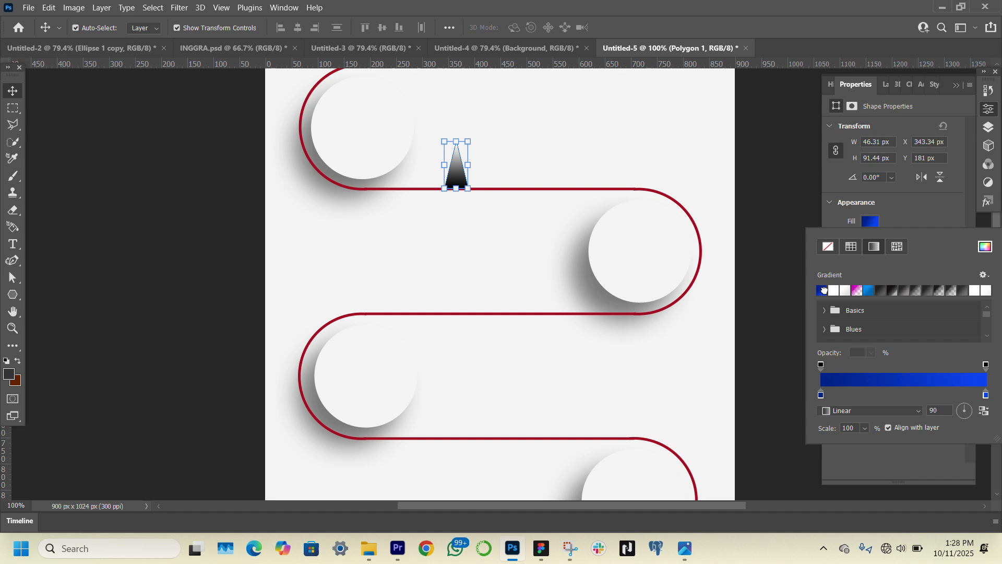
double_click(821, 394)
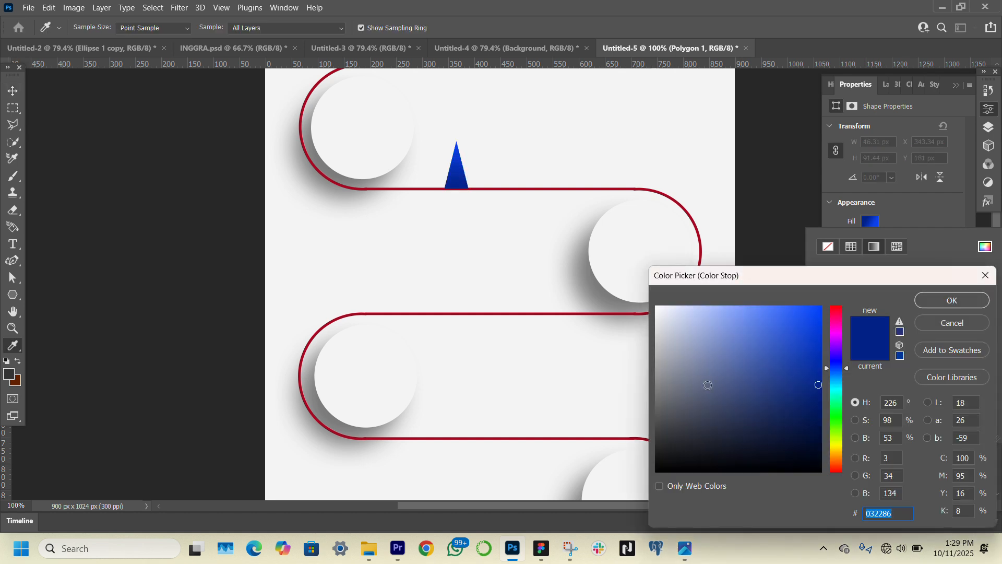
left_click(627, 316)
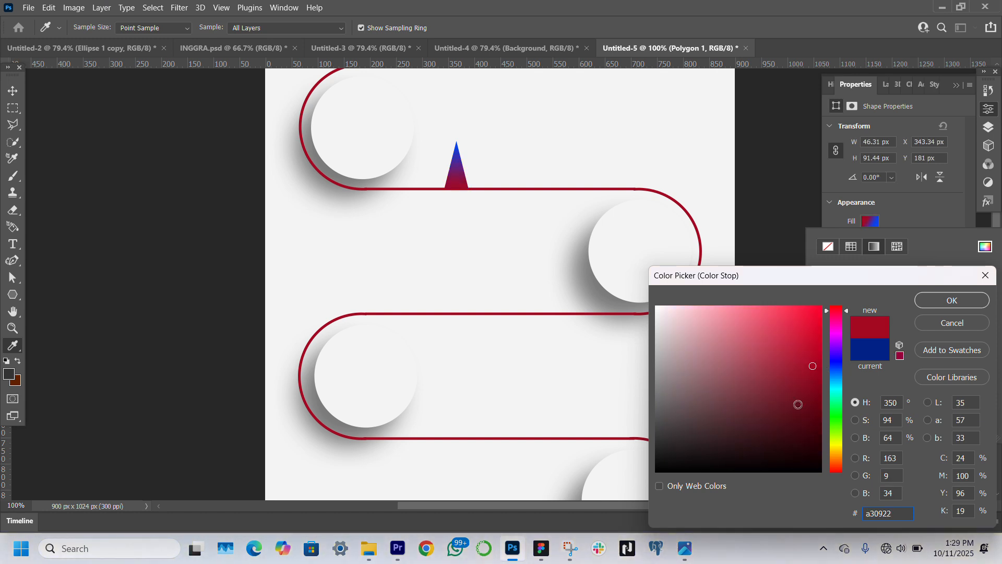
key("Return")
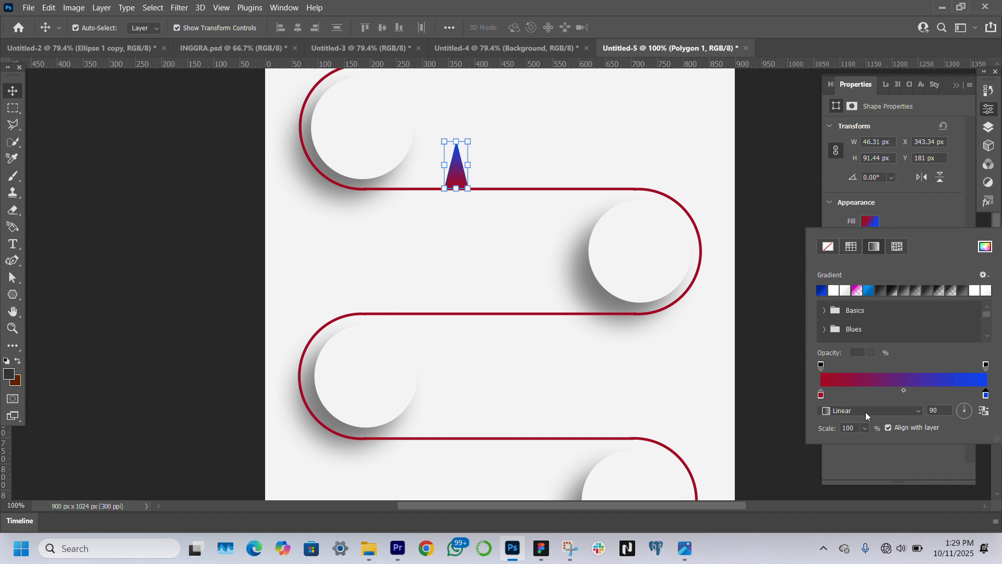
Set the gradient's second colour stop to bright red ff3d5d and the gradient angle to 0
double_click(987, 395)
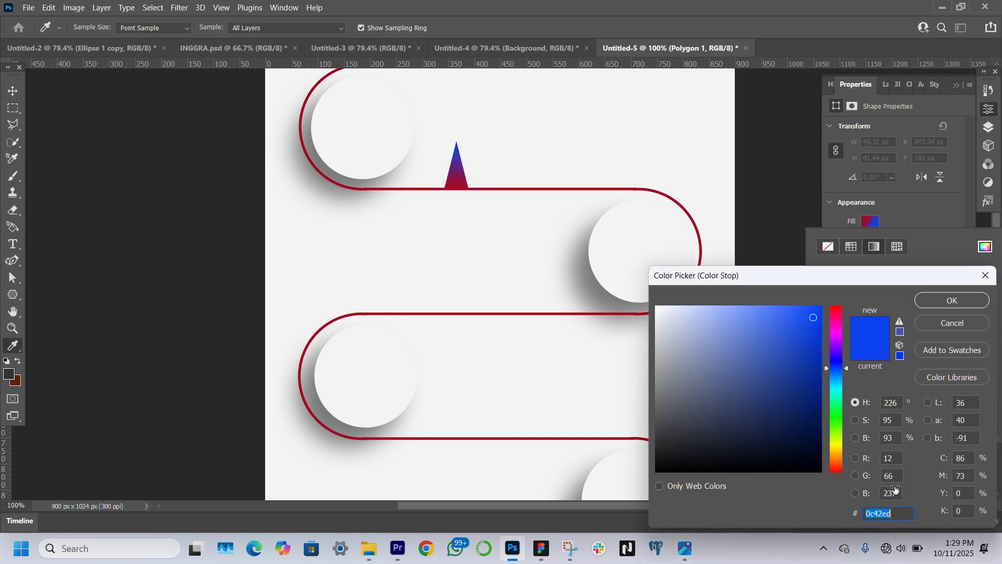
type("a30922")
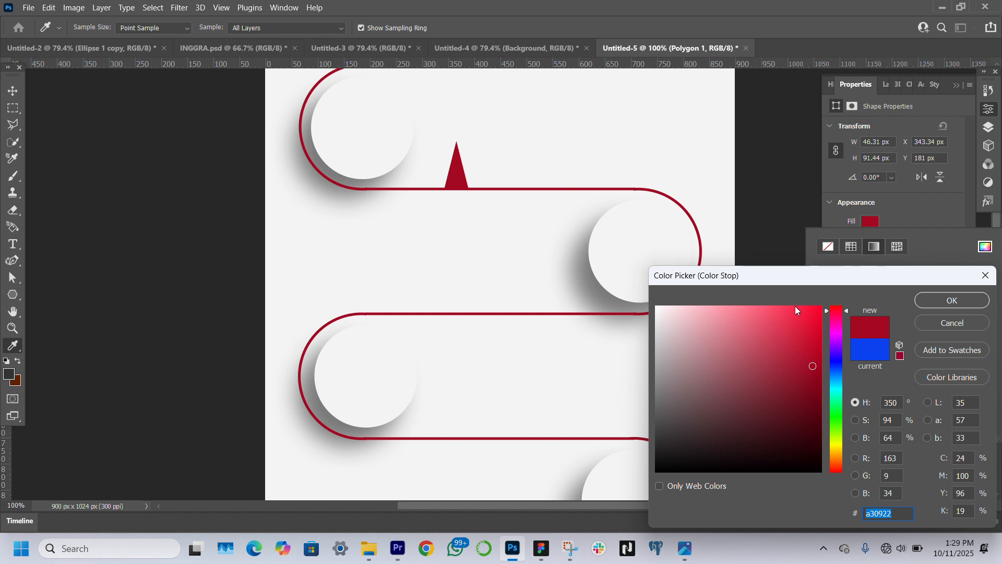
left_click(796, 312)
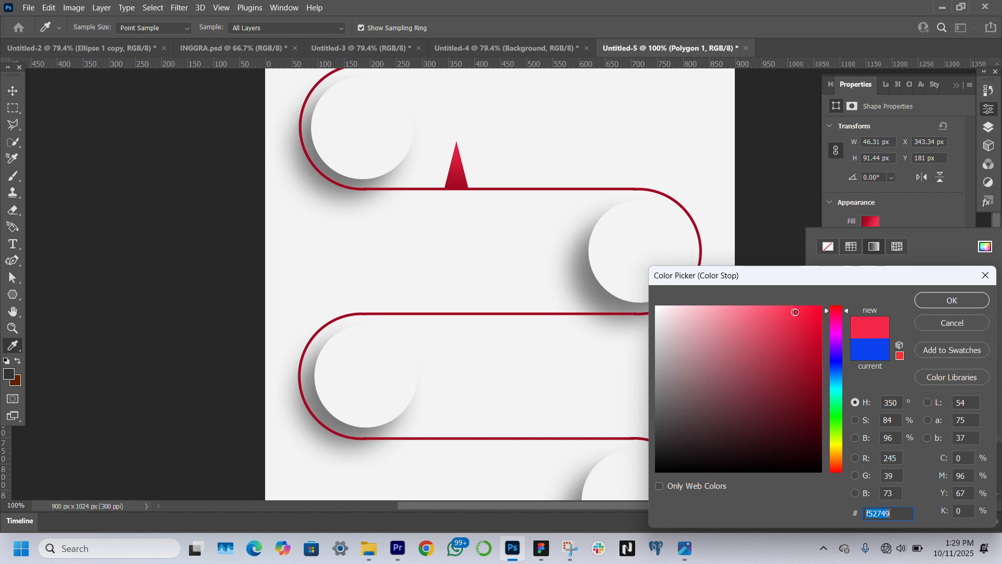
left_click_drag(795, 312, 782, 296)
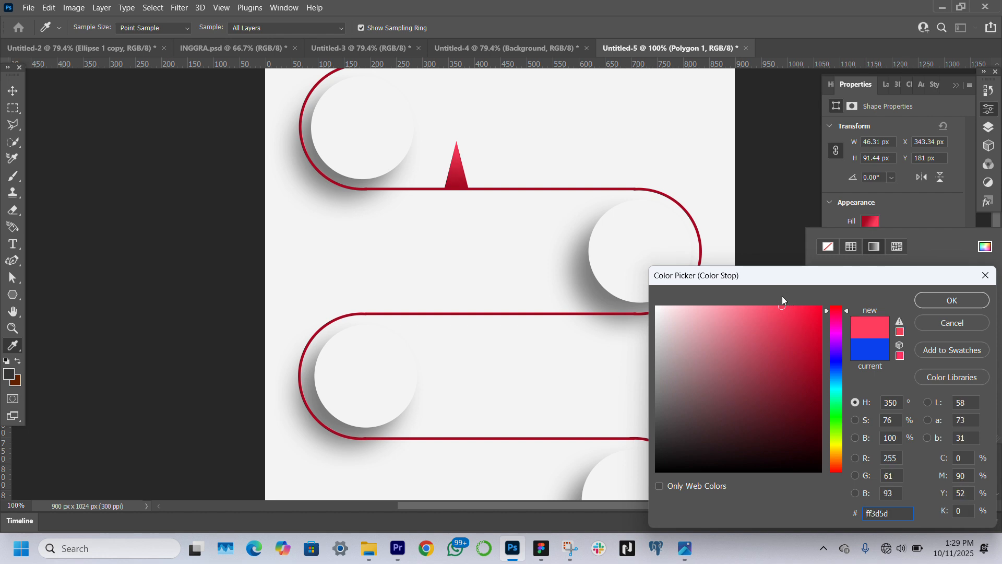
key("Return")
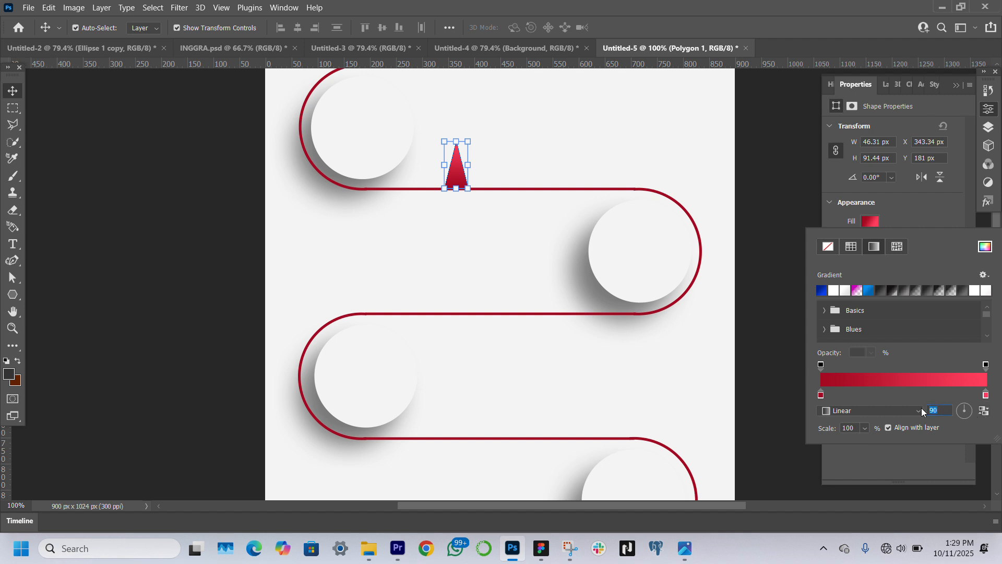
type("0")
key("Return")
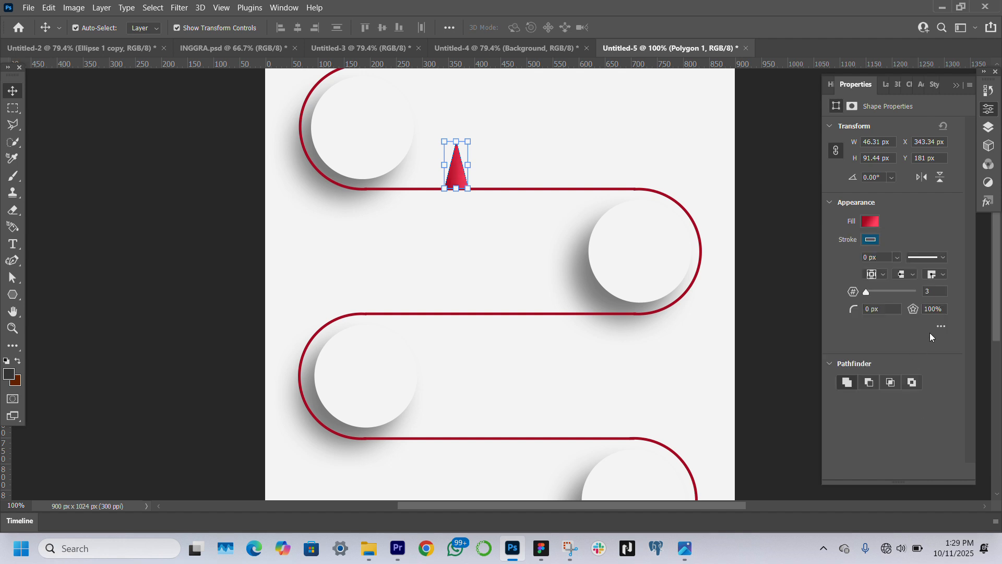
Reverse the triangle's gradient stops so it runs from bright red at the start to dark red at the far end, and deselect
left_click(869, 223)
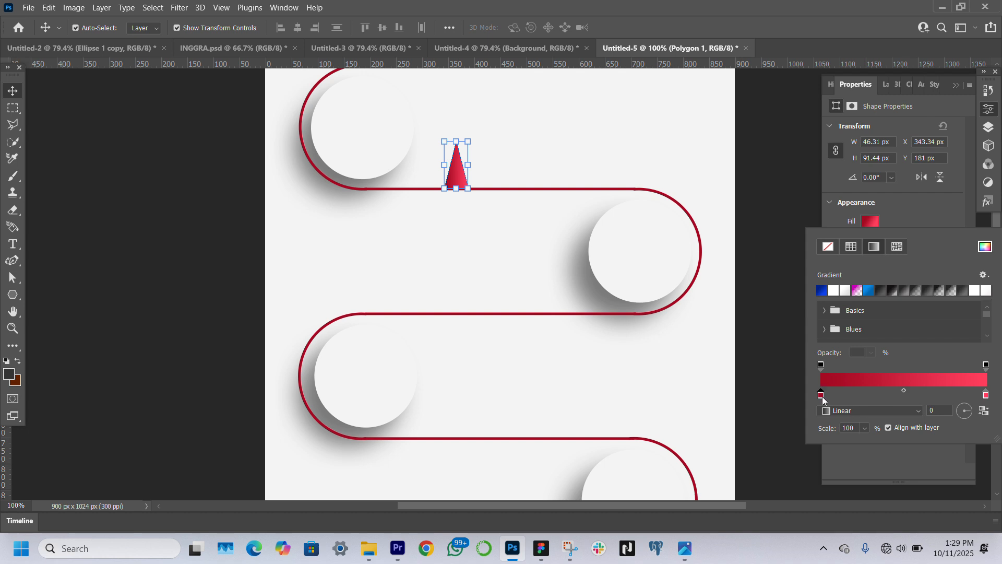
mouse_move(823, 398)
left_mouse_down()
mouse_move(940, 396)
mouse_move(791, 386)
mouse_move(807, 396)
left_mouse_up()
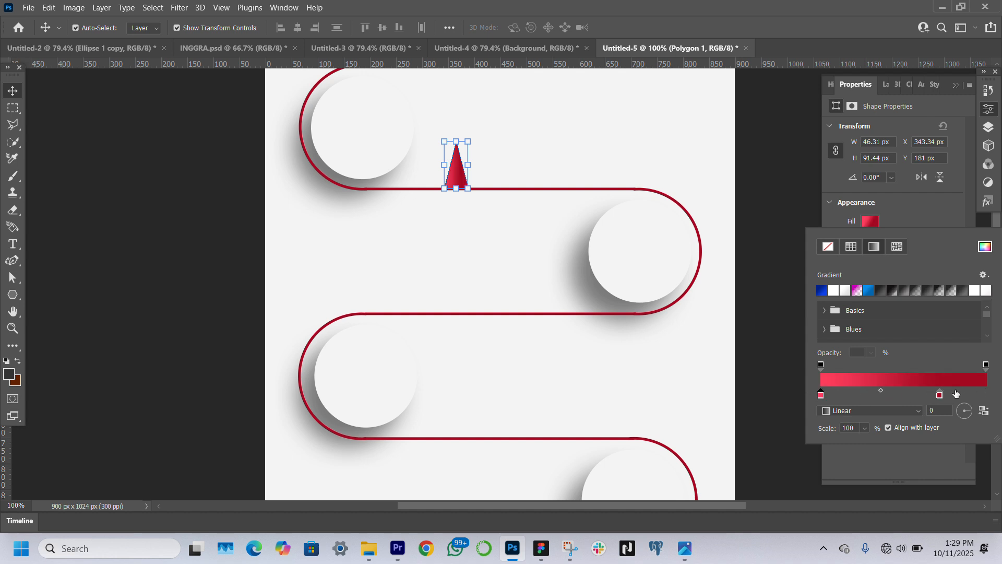
left_click_drag(938, 395, 942, 326)
left_click_drag(940, 396, 985, 397)
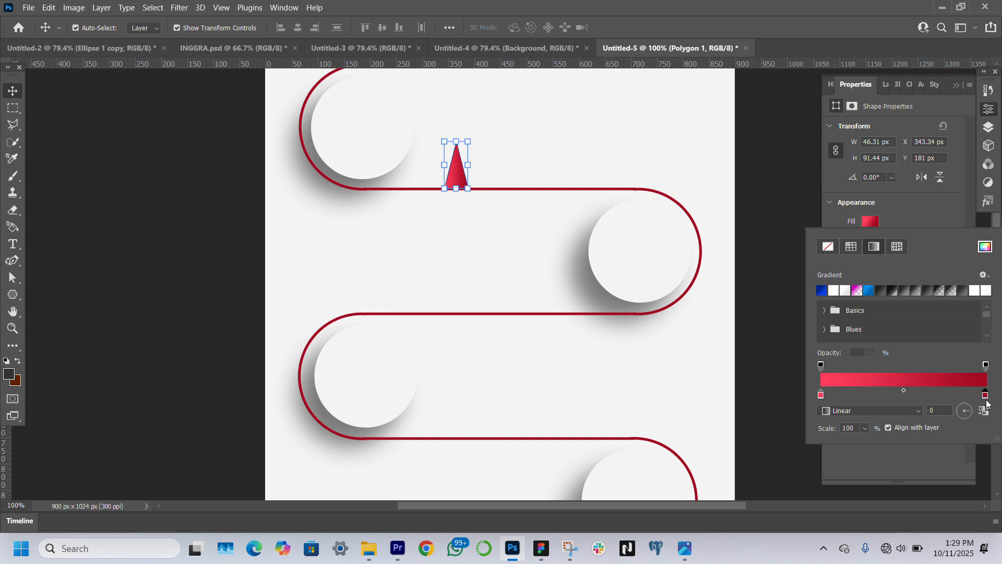
left_click(238, 305)
left_click(239, 305)
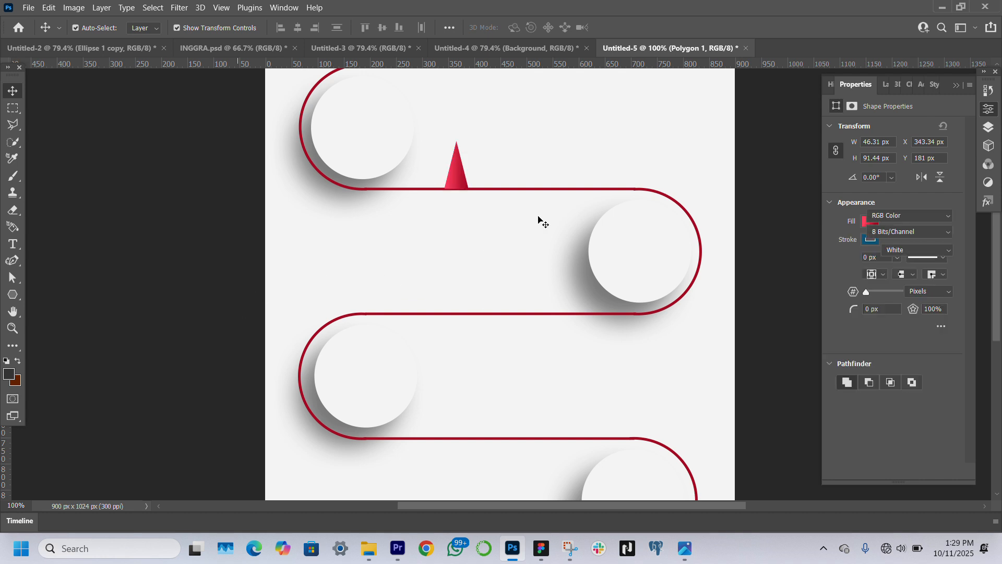
Nudge the triangle up slightly so its base sits on the first horizontal red line
left_click(451, 173)
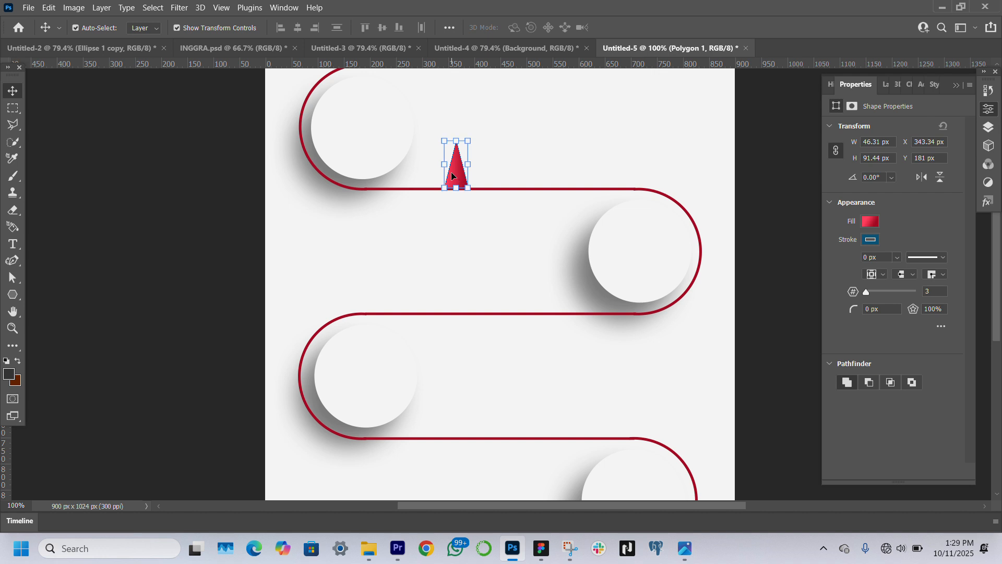
key("Up")
key("Up")
key("Up")
Duplicate the triangle into four adjoining copies of varied size, forming a row of five peaks along the first red line
left_click_drag(454, 172, 478, 172)
left_click_drag(480, 137, 547, 164)
key("super")
left_click(545, 104)
key("Return")
left_click(449, 172)
key("ctrl+t")
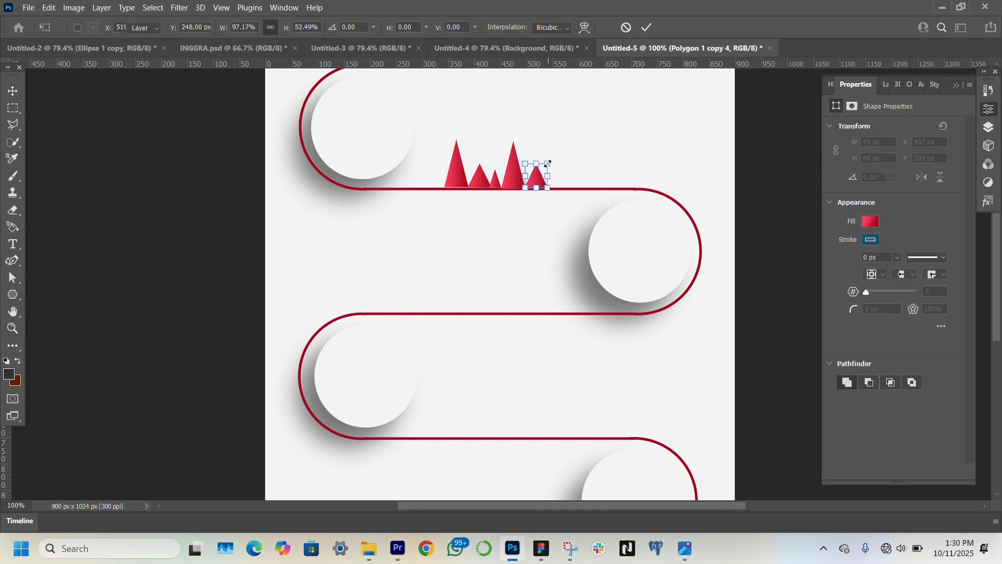
left_click(206, 202)
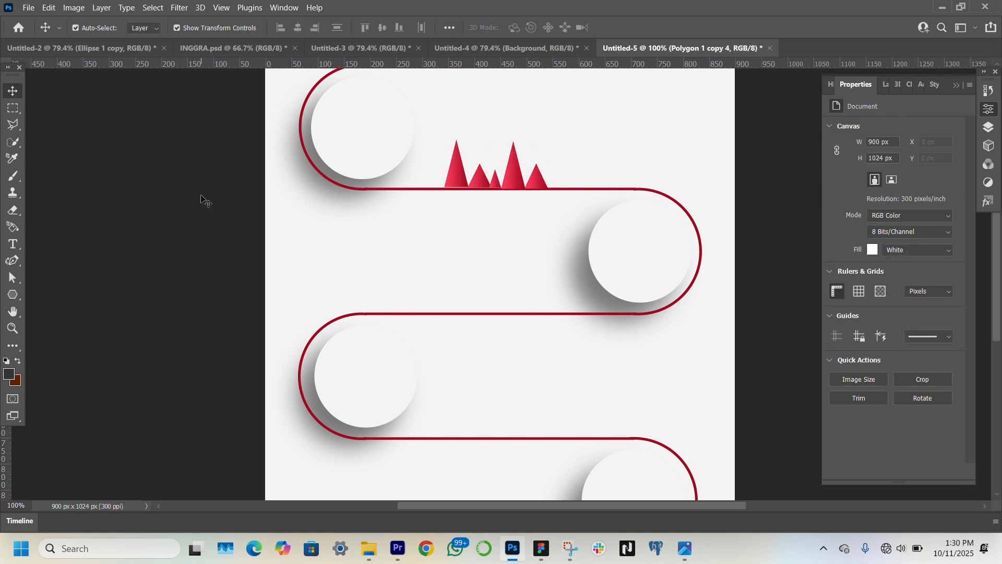
Select all five triangle layers, scale them together to 86.23%, and nudge them up and right onto the first red line
left_click(459, 177)
left_click(867, 84)
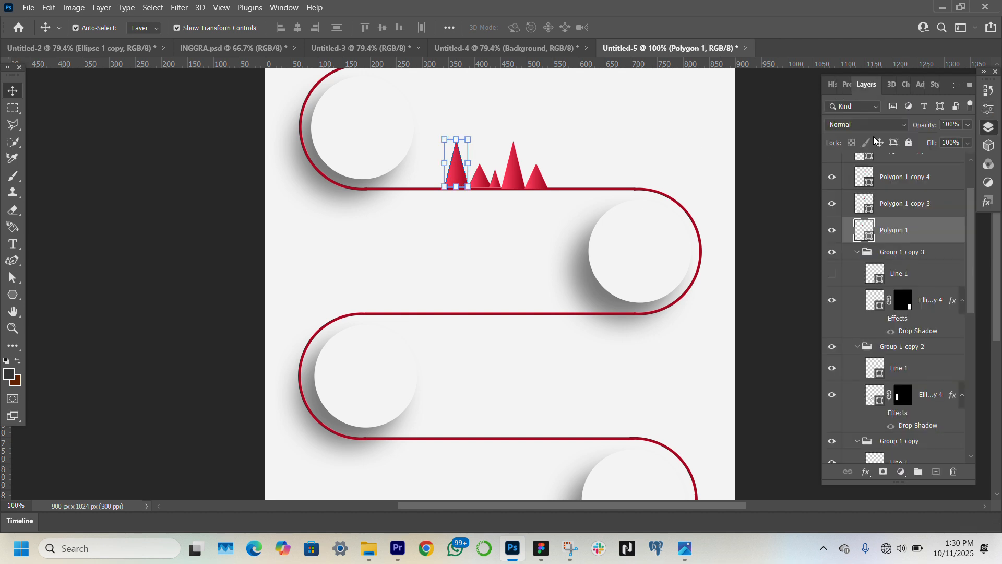
scroll(883, 257, "up", 2)
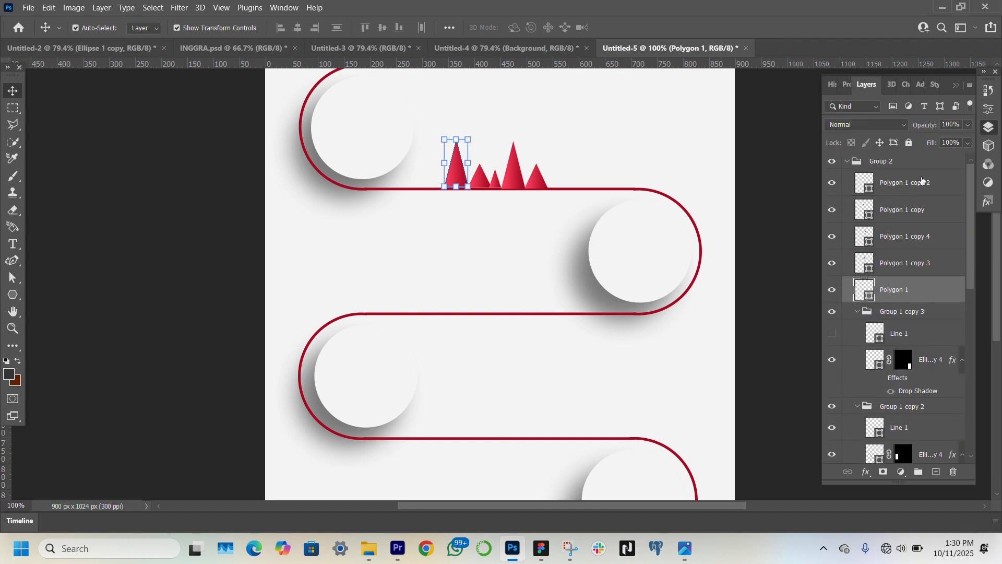
left_click(909, 184, "shift")
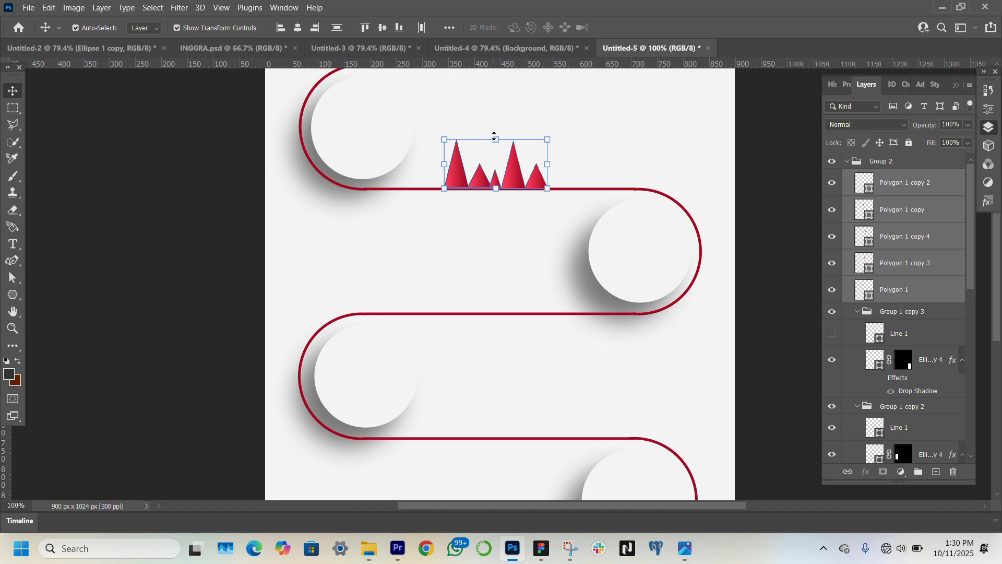
left_click_drag(494, 136, 494, 142)
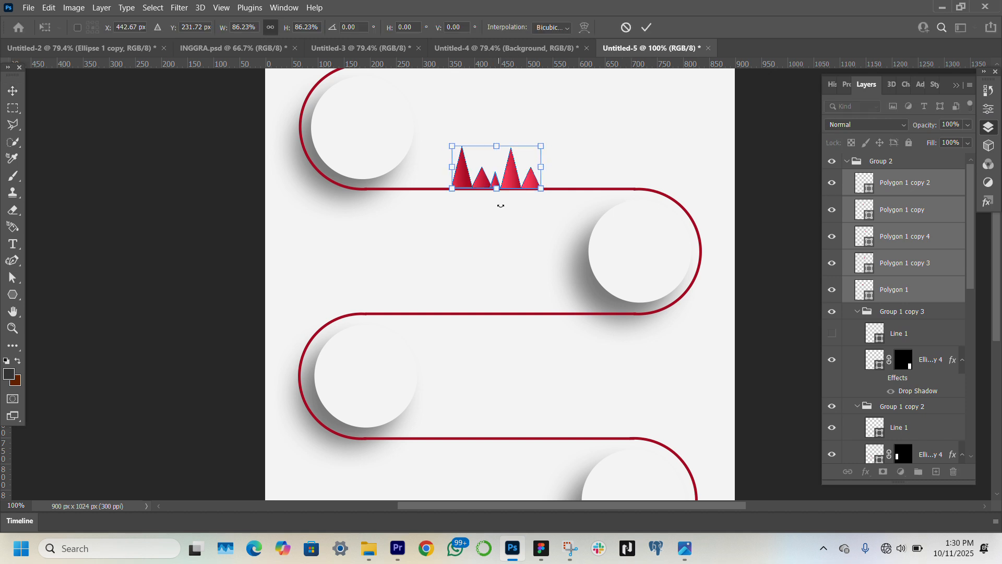
key("Up")
key("Up")
key("Up")
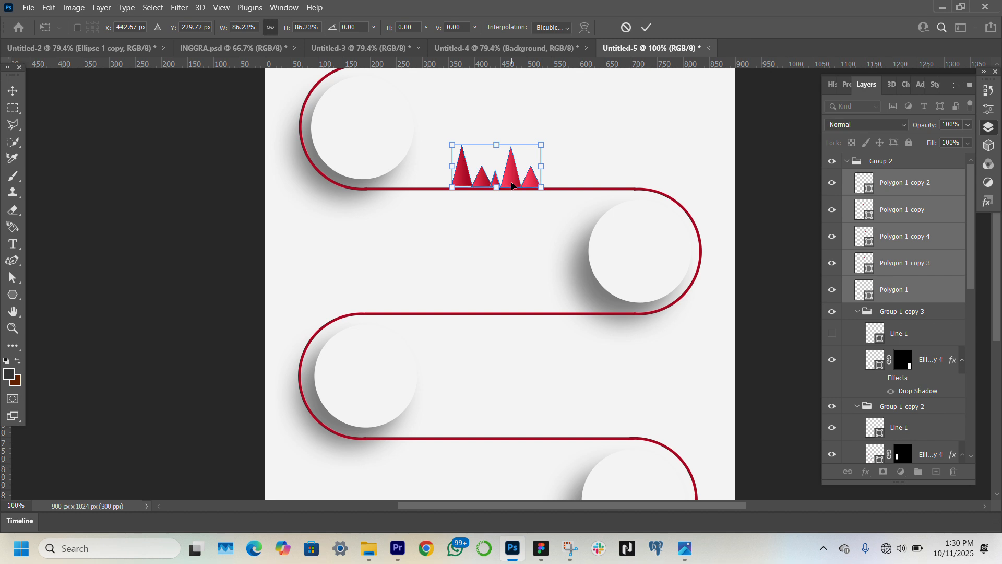
key("Right")
key("Right")
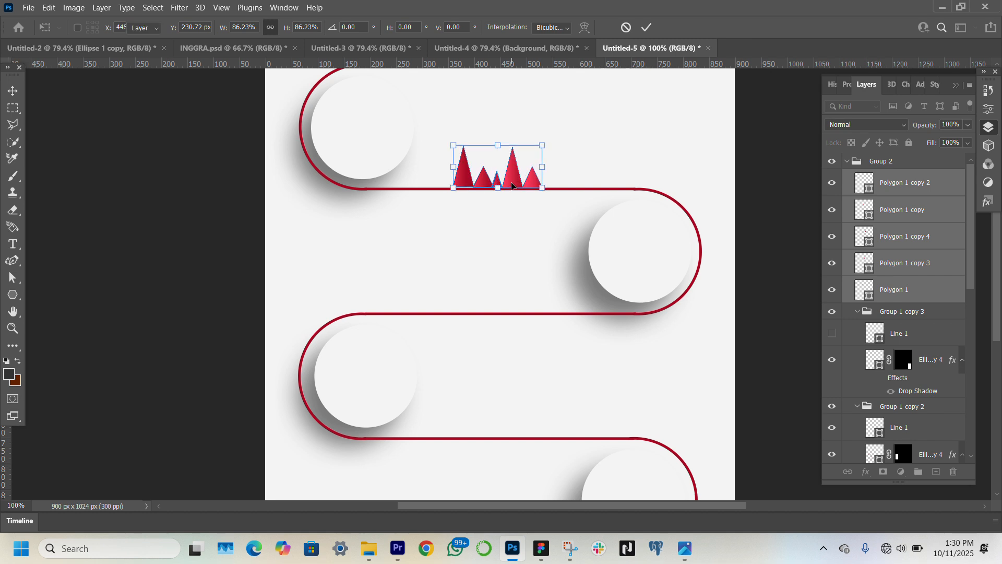
key("Return")
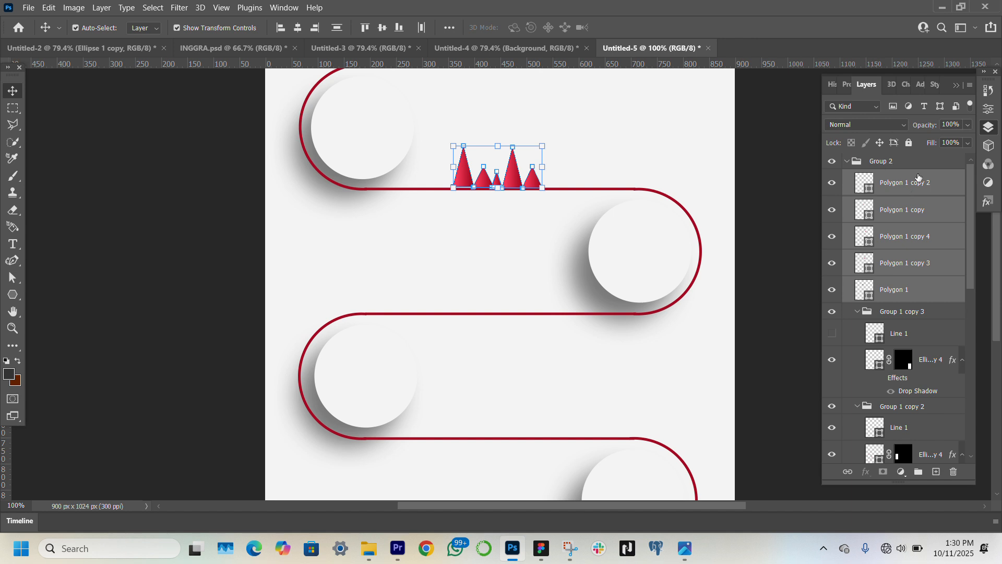
Group the five triangles and move the group directly below the Ellipse 1 copy 3 layer
key("ctrl+g")
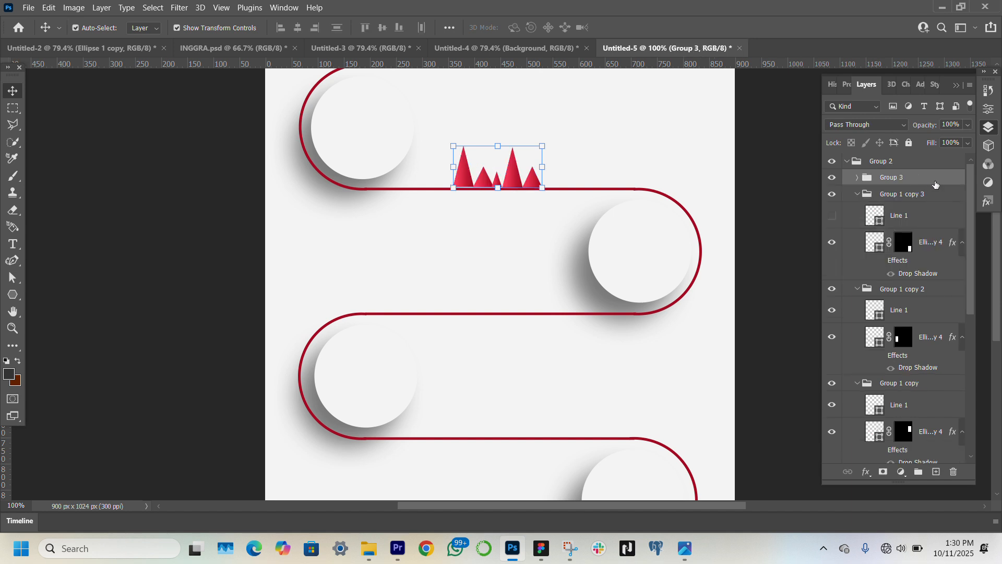
left_click_drag(936, 184, 931, 367)
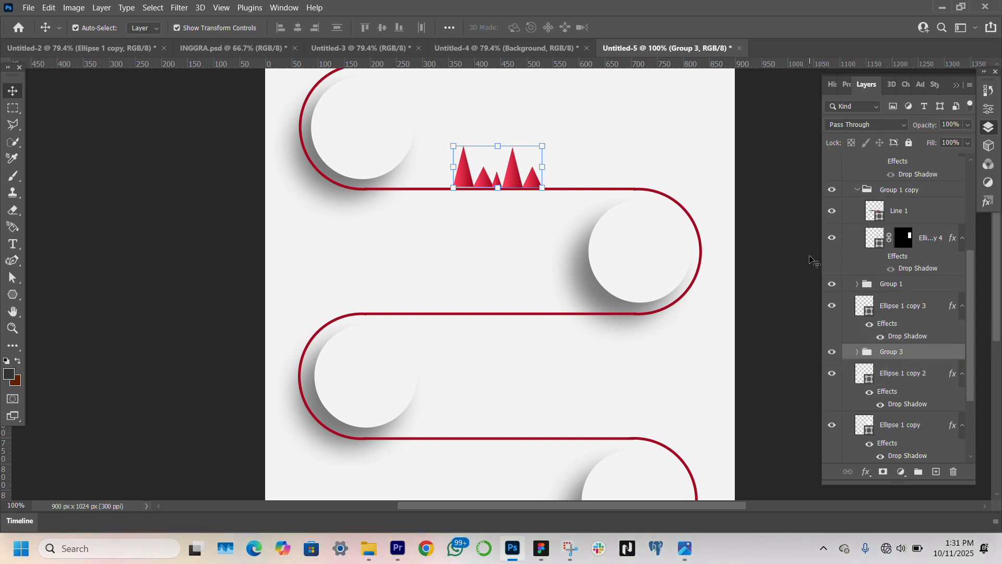
left_click(762, 262)
Select the individual triangles within the group, level their bases along the first red line, and deselect them
left_click(461, 168)
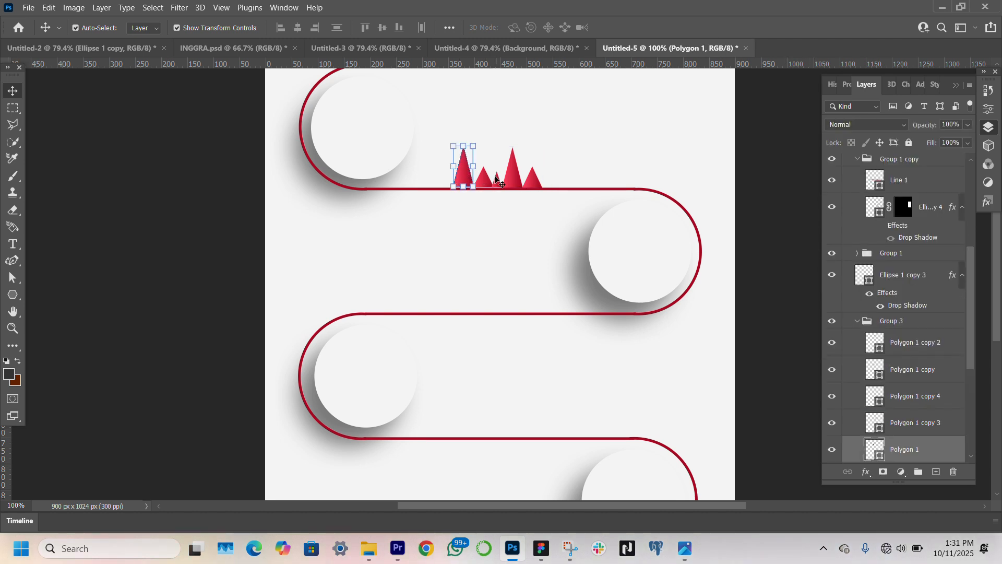
left_click(922, 423)
left_click(926, 398)
left_click(919, 343)
left_click(919, 369, "ctrl")
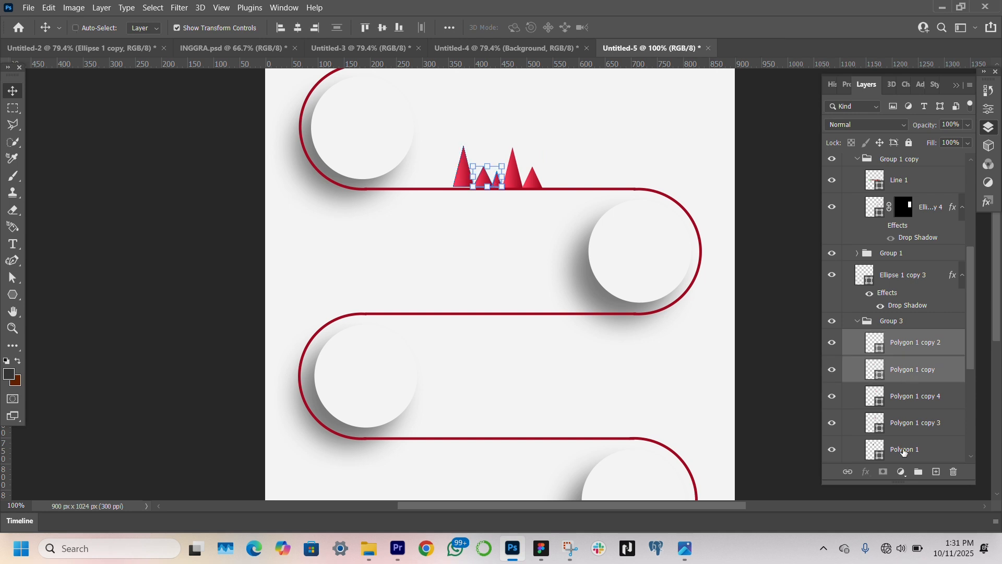
left_click(905, 450, "ctrl")
left_click(813, 343, "ctrl")
scroll(611, 276, "up", 2)
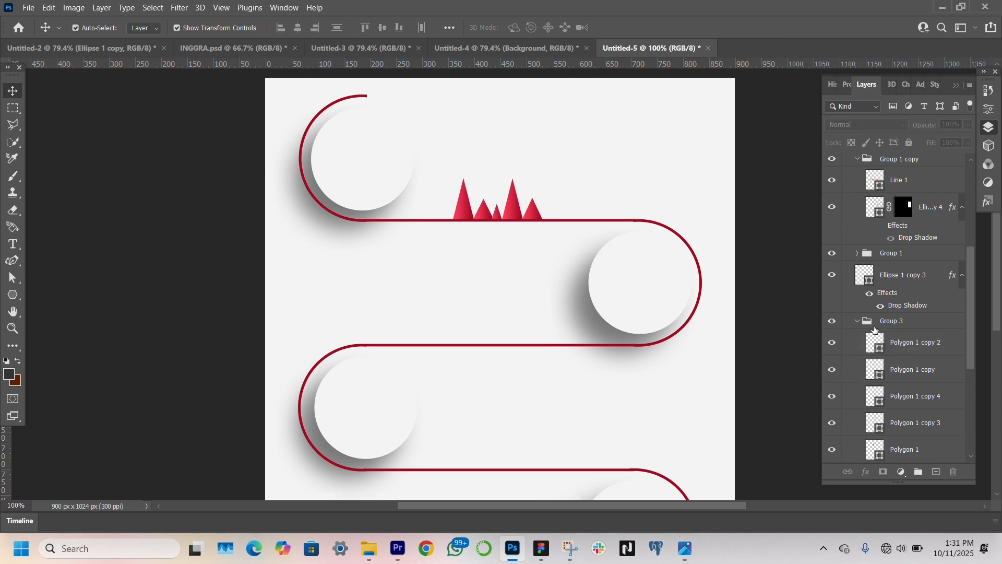
Duplicate Group 3, flip the copy vertically, and place it hanging directly below the second red line
left_click(912, 329)
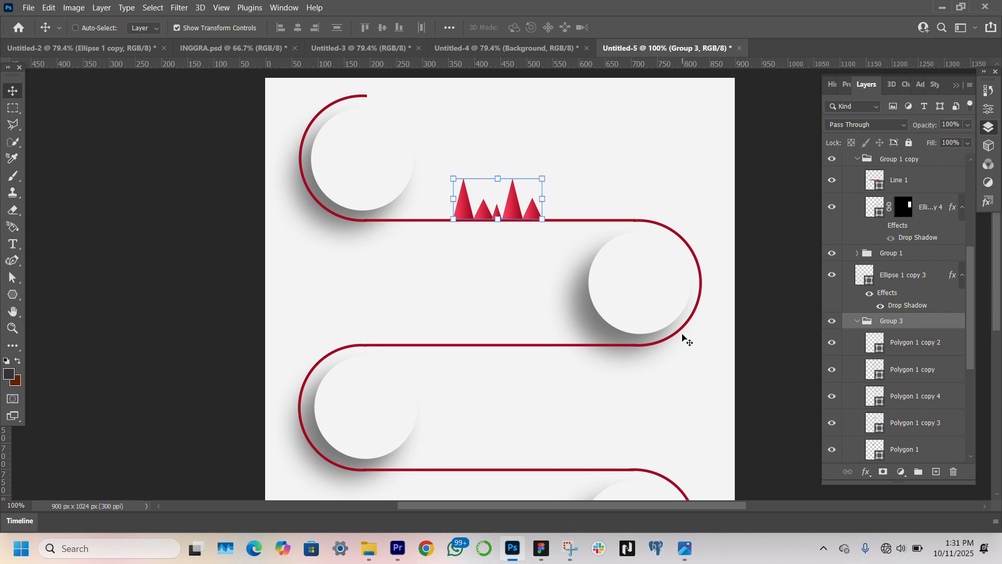
key("ctrl+j")
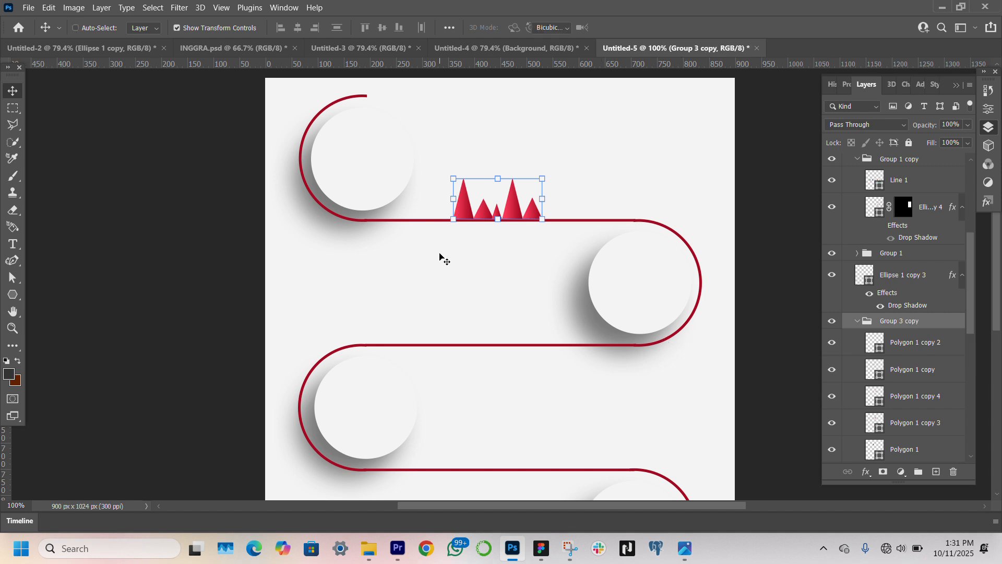
key("ctrl+t")
left_click_drag(515, 210, 517, 332)
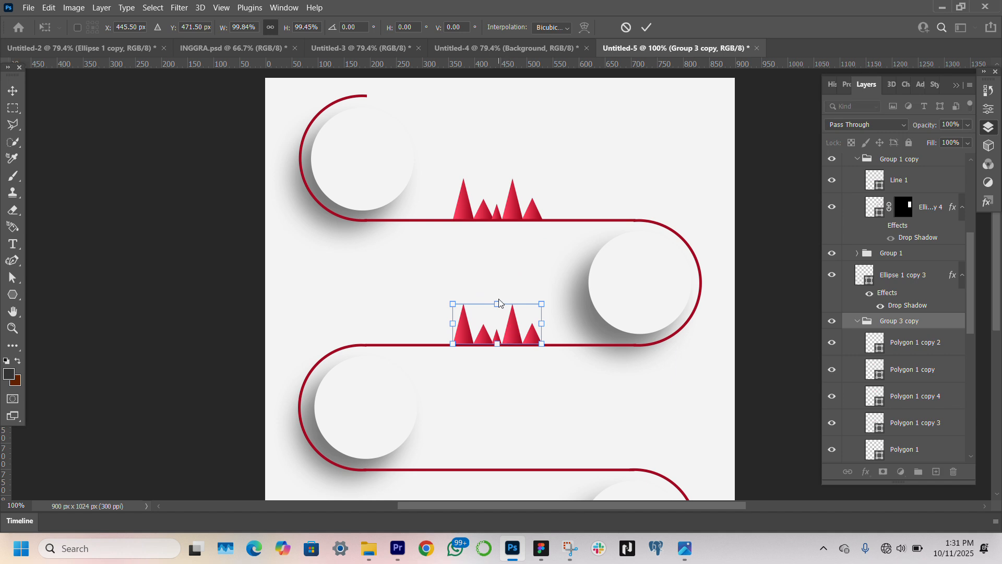
right_click(499, 303)
left_click(541, 291)
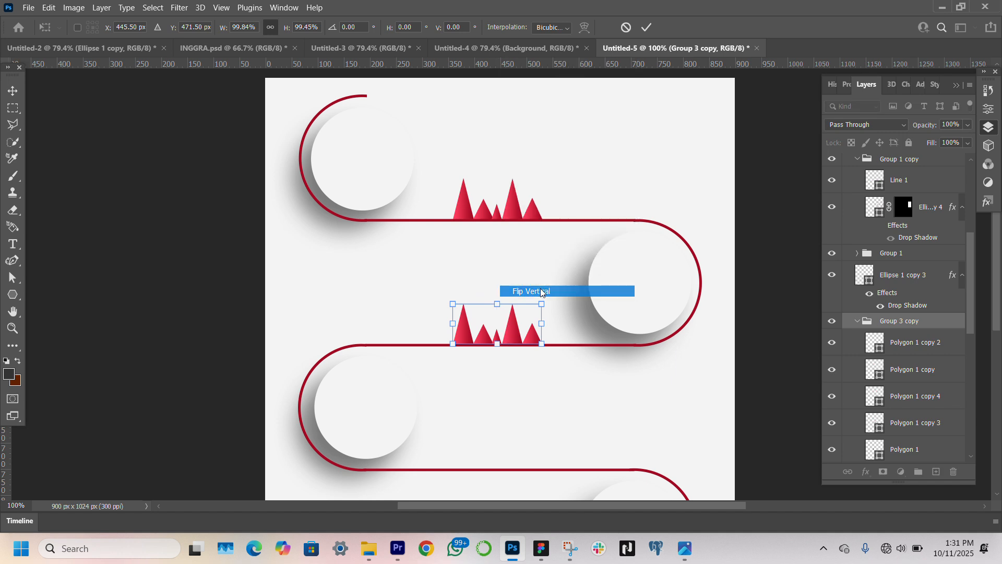
left_click_drag(518, 320, 517, 358)
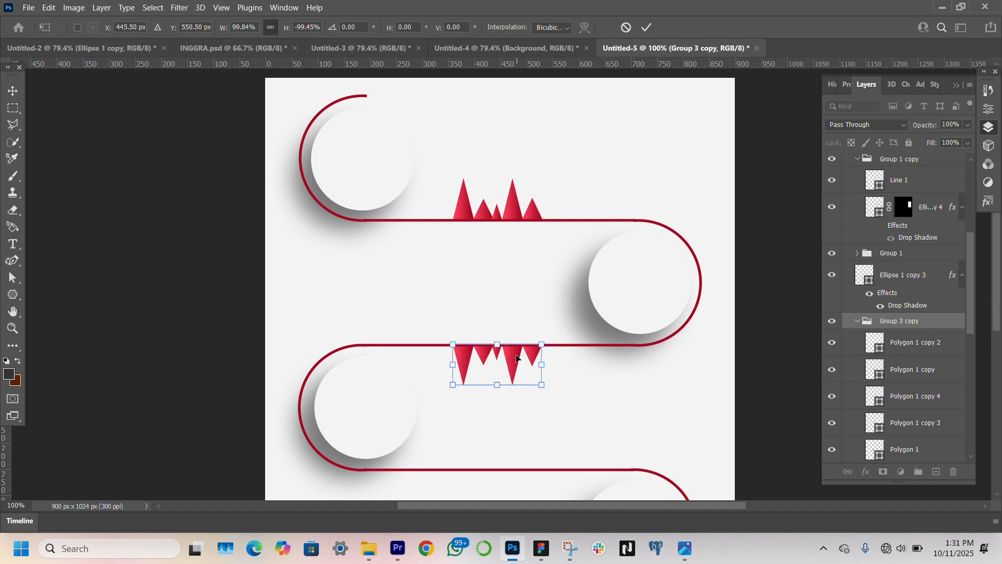
key("Return")
Duplicate the flipped triangle group and move the copy straight down to hang below the third red line
scroll(517, 358, "down", 1)
left_click(507, 171, "ctrl")
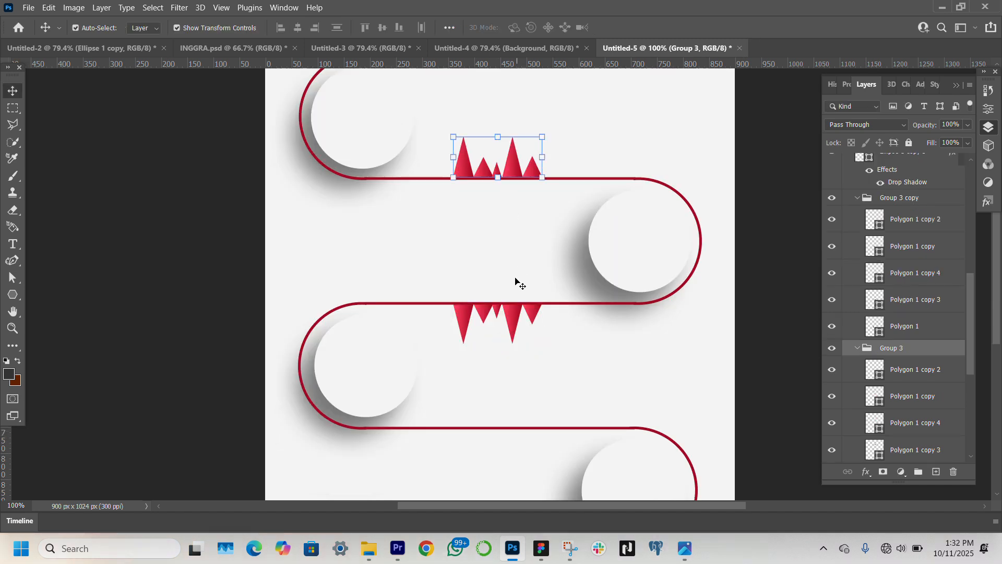
left_click(934, 201)
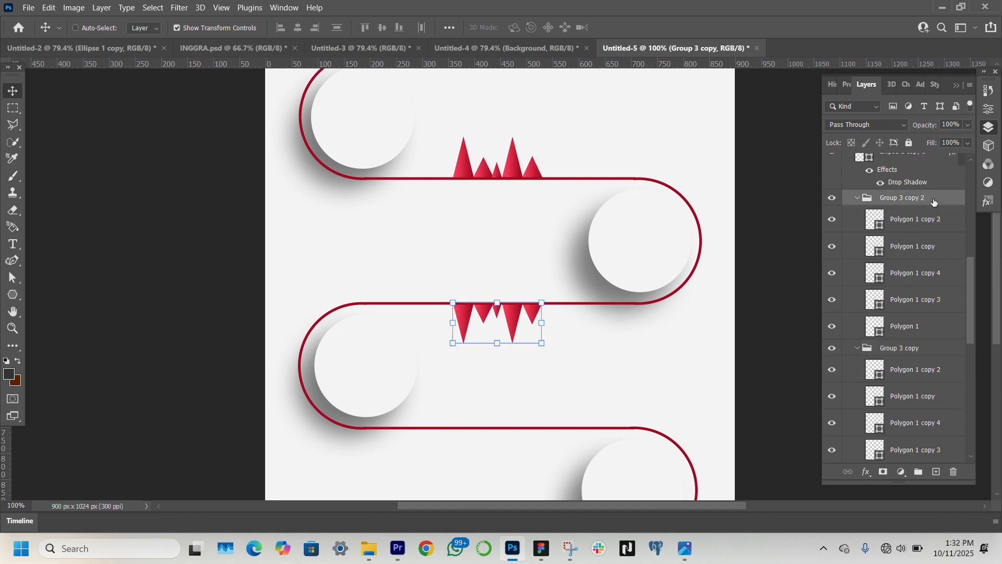
left_click(497, 301)
left_click_drag(520, 317, 525, 442)
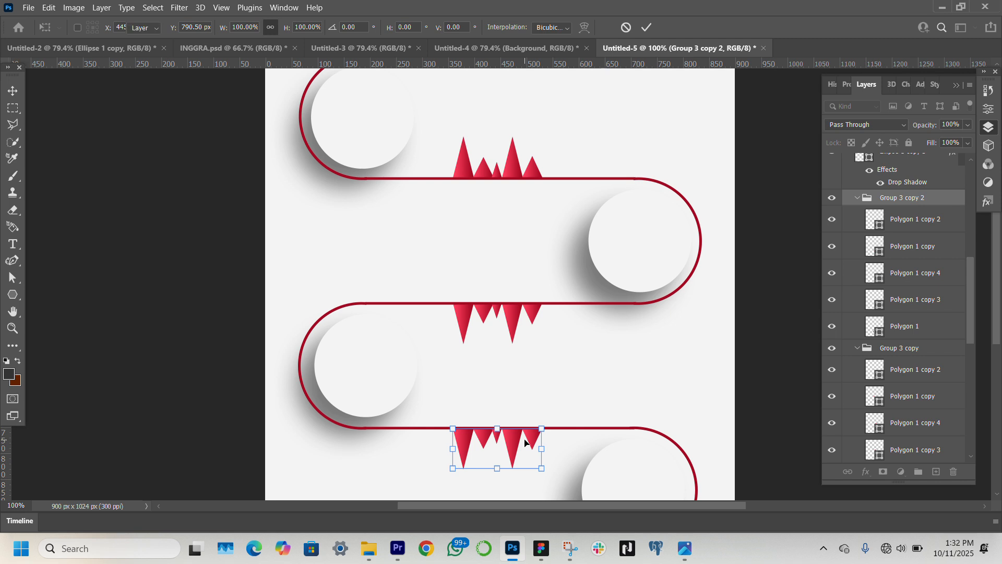
key("Return")
left_click(206, 304)
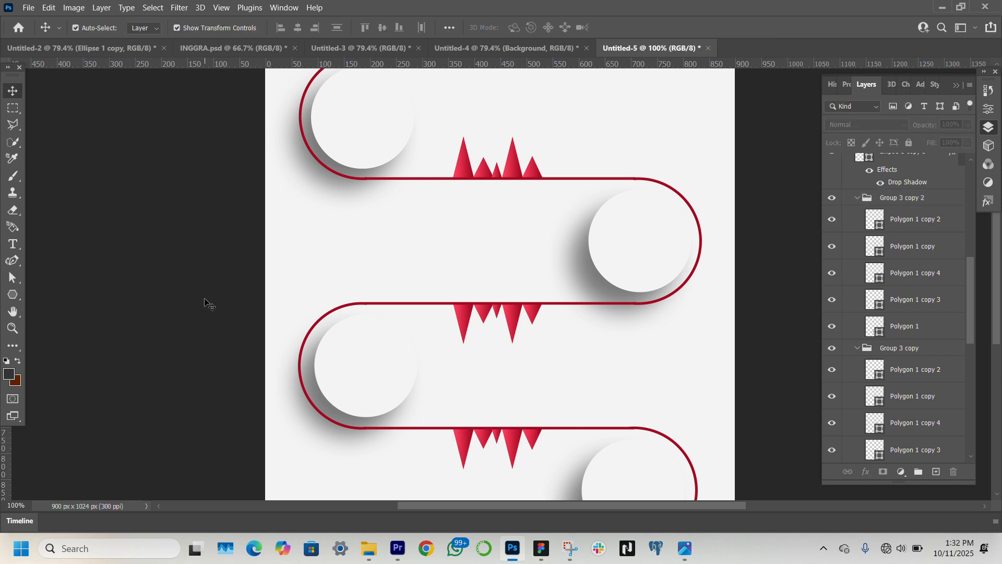
scroll(459, 316, "down", 5)
scroll(459, 316, "up", 4)
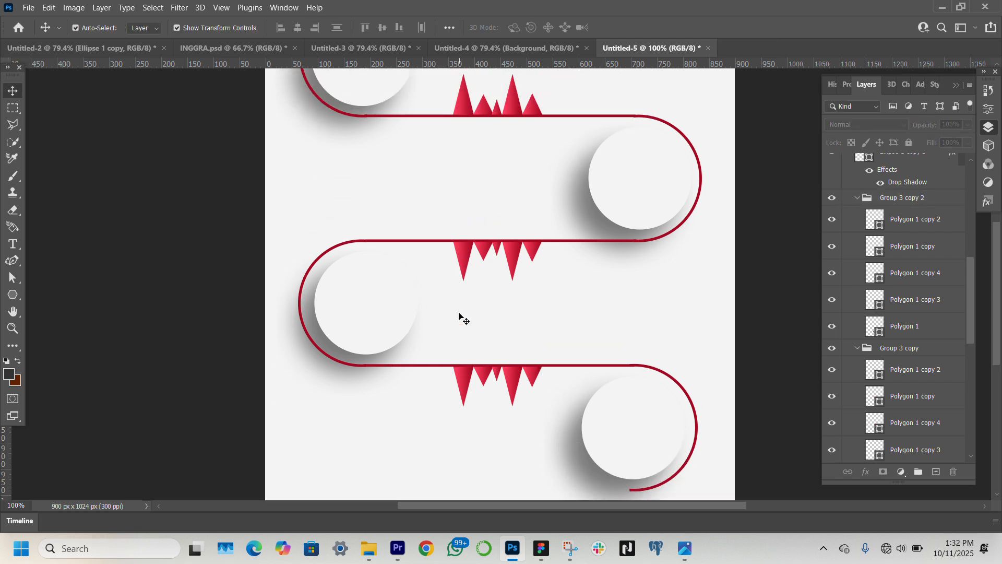
scroll(459, 315, "up", 2)
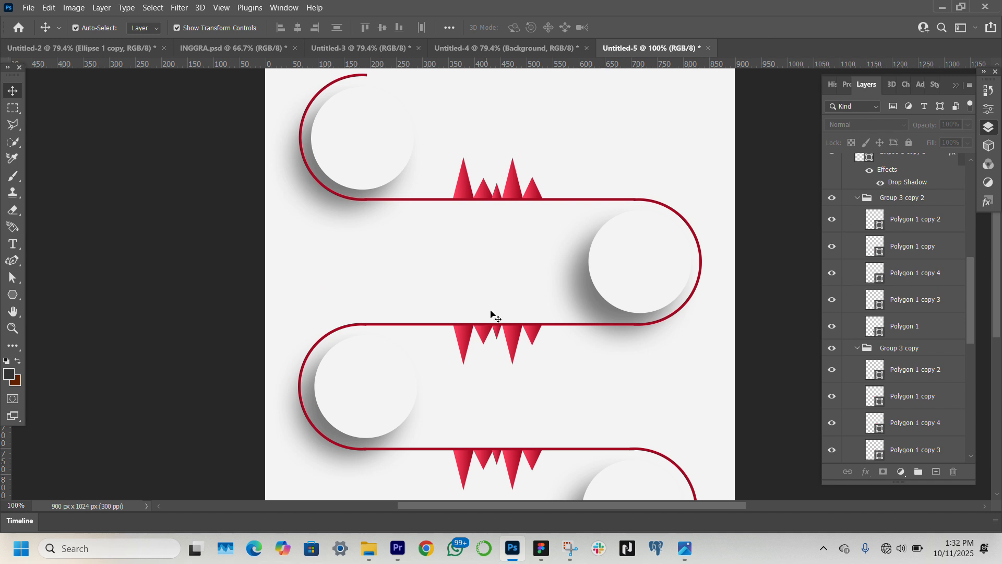
scroll(578, 397, "down", 2)
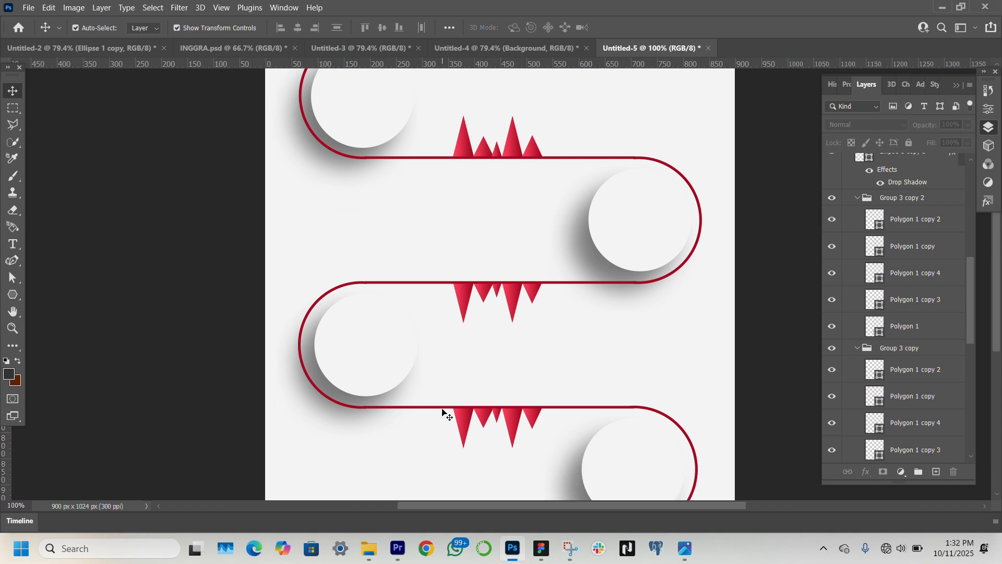
Bring the shopping cart and delivery truck icons into the graphic from File Explorer's uiux svg icons folder, skipping an unwanted file
mouse_move(369, 549)
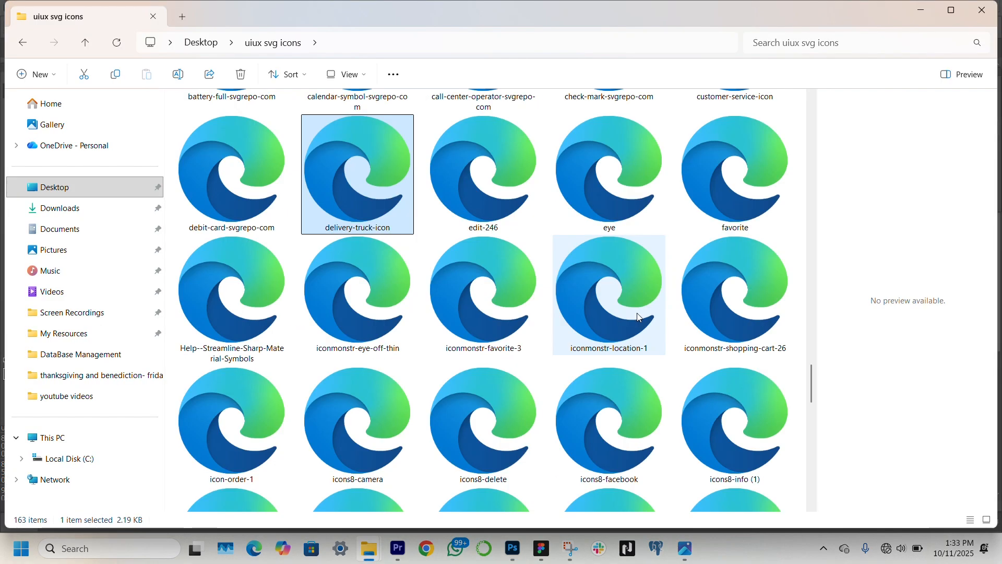
left_click(635, 315, "ctrl")
left_click(723, 315, "ctrl")
left_click(481, 316, "ctrl")
left_click_drag(596, 317, 497, 485)
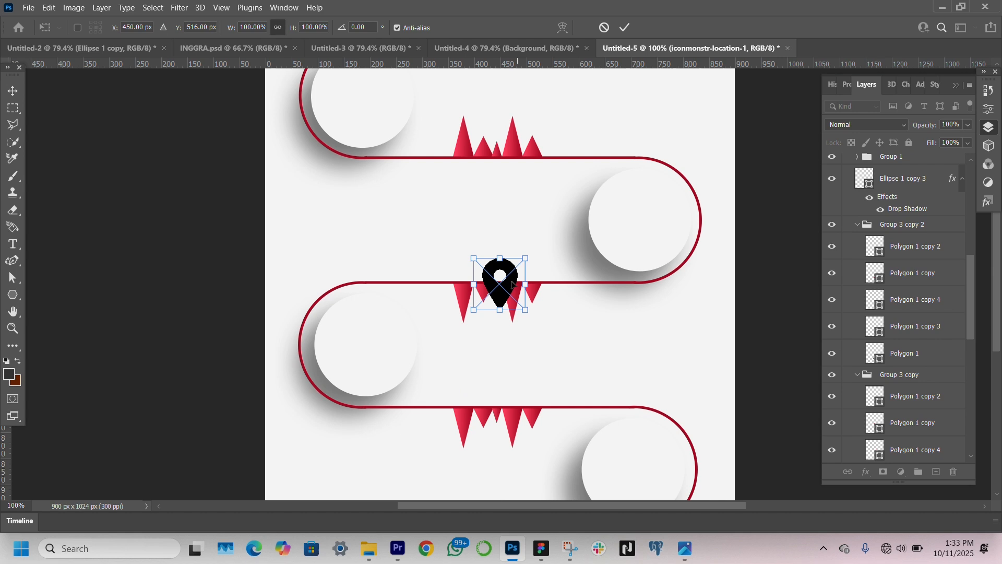
key("Escape")
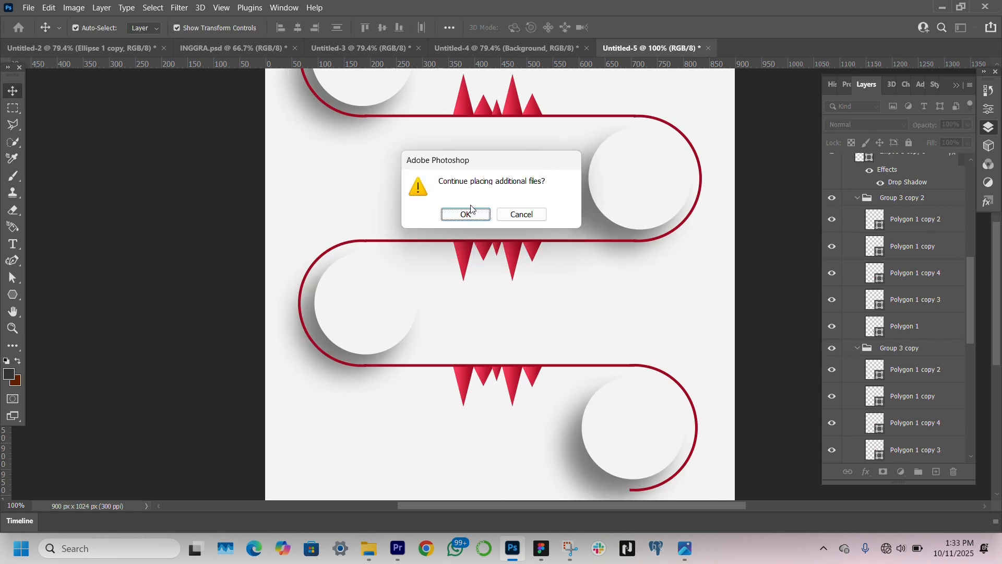
key("Return")
Place the iconmonstr-shopping-cart-26 icon at reduced size in the centre of the fourth circle
left_click_drag(521, 281, 649, 428)
left_click_drag(637, 428, 643, 429)
key("Return")
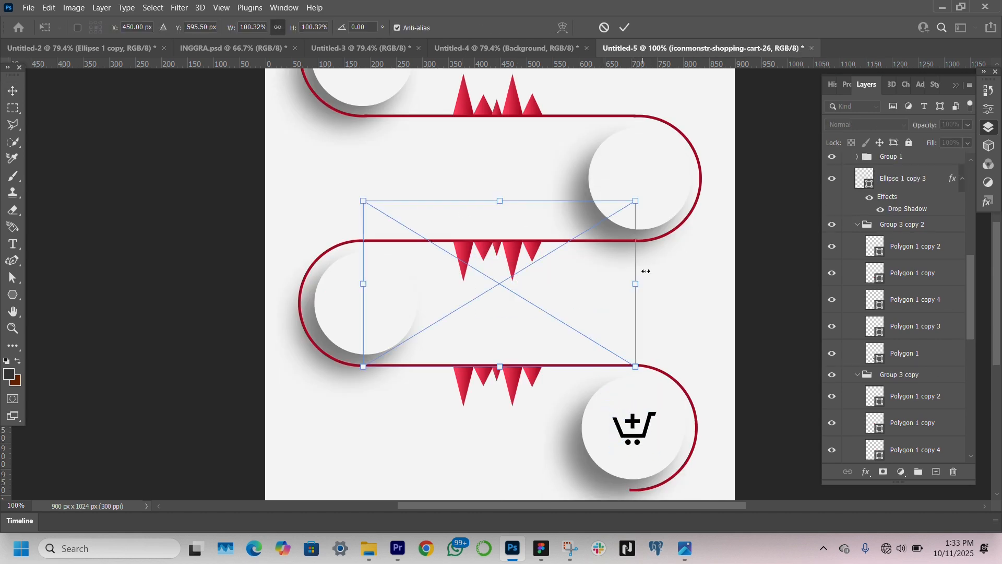
Scale the delivery-truck-icon to 20.37% and place it in the centre of the third circle
left_click_drag(636, 283, 429, 280)
left_click_drag(415, 285, 385, 300)
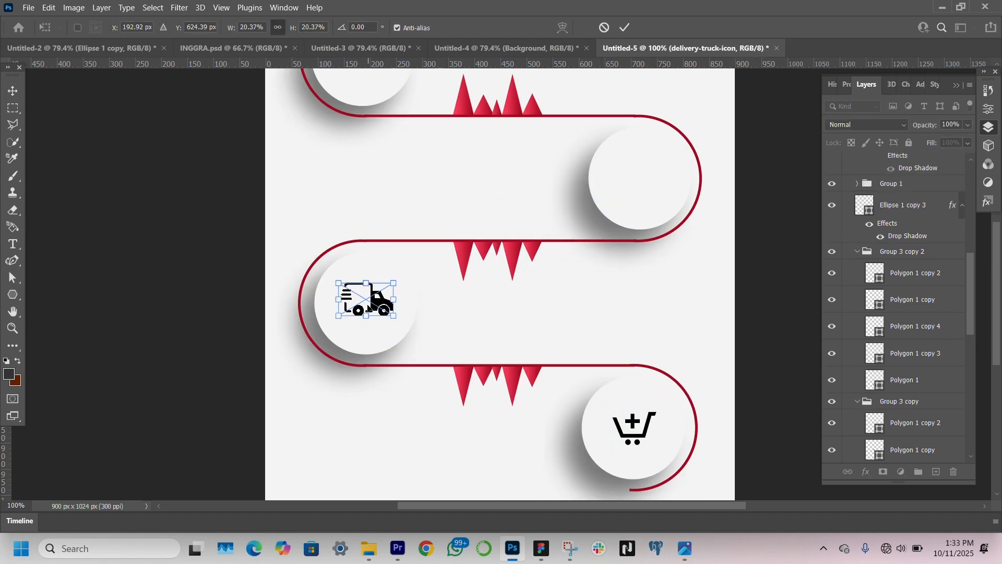
key("Return")
Import the icons8-info (2) icon from the icons folder and fit it inside the second circle
left_click_drag(503, 288, 644, 191)
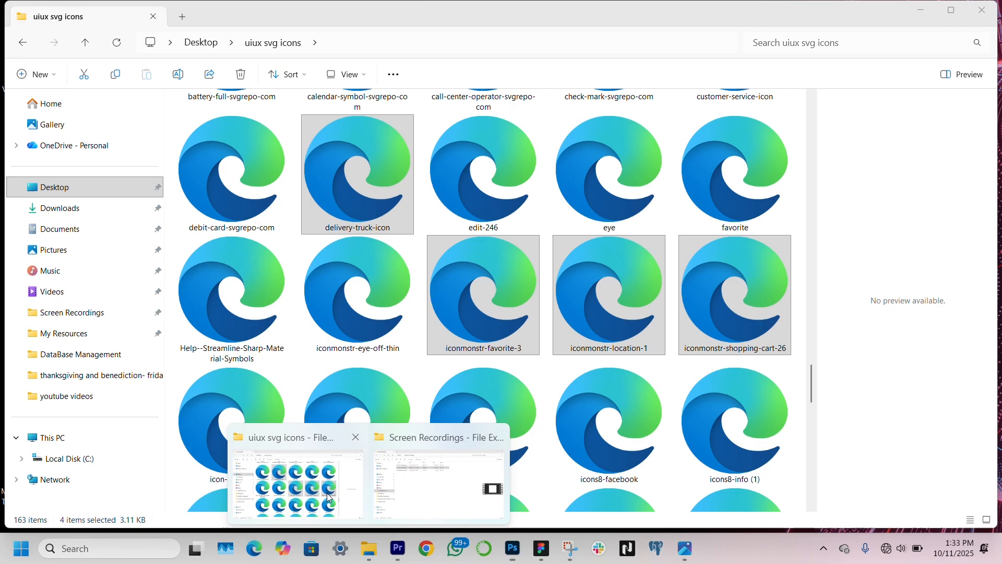
scroll(370, 264, "down", 3)
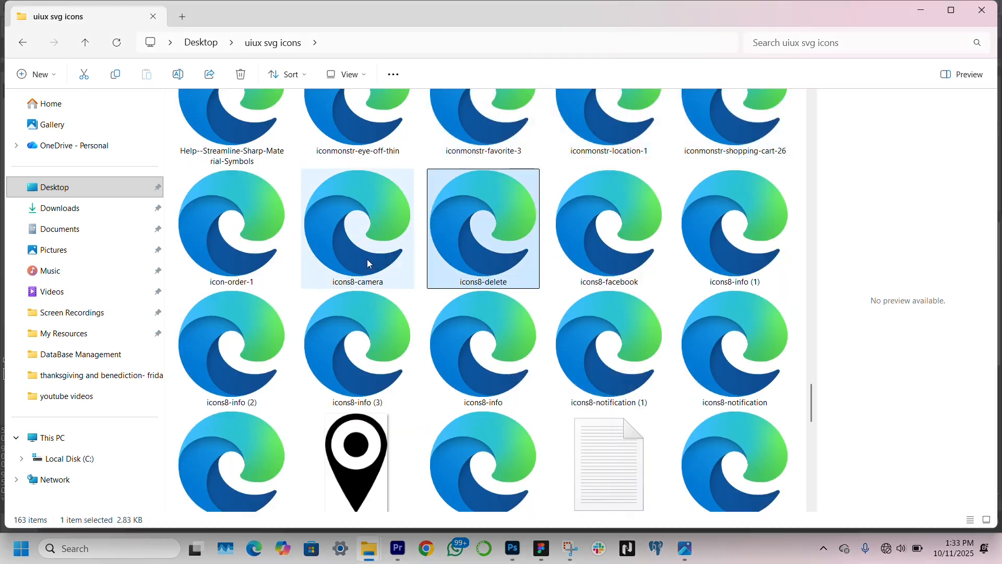
left_click_drag(240, 335, 520, 497)
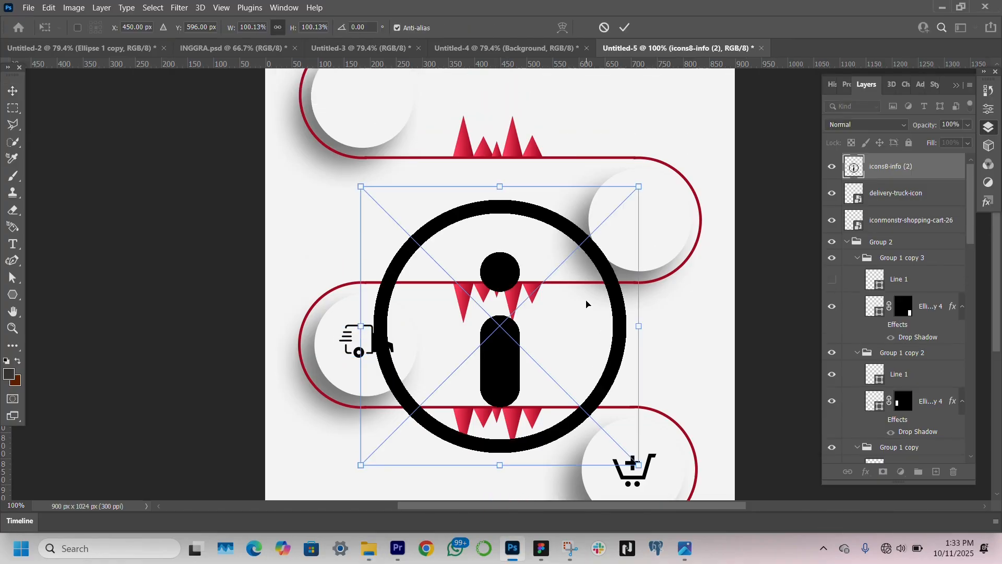
left_click_drag(586, 304, 645, 197)
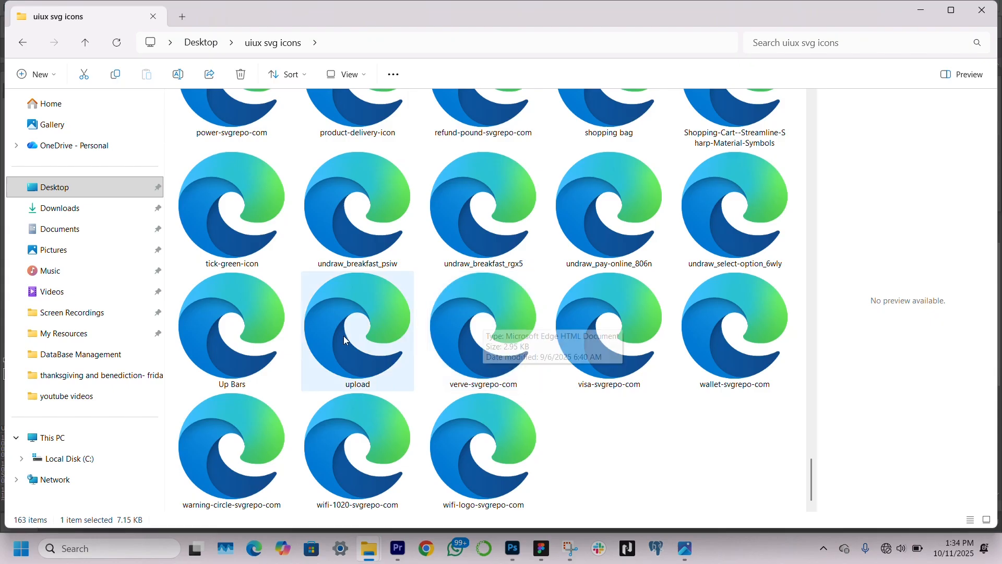
Import the upload icon onto the first circle and move its layer to the top of the layer stack
left_click_drag(343, 336, 428, 417)
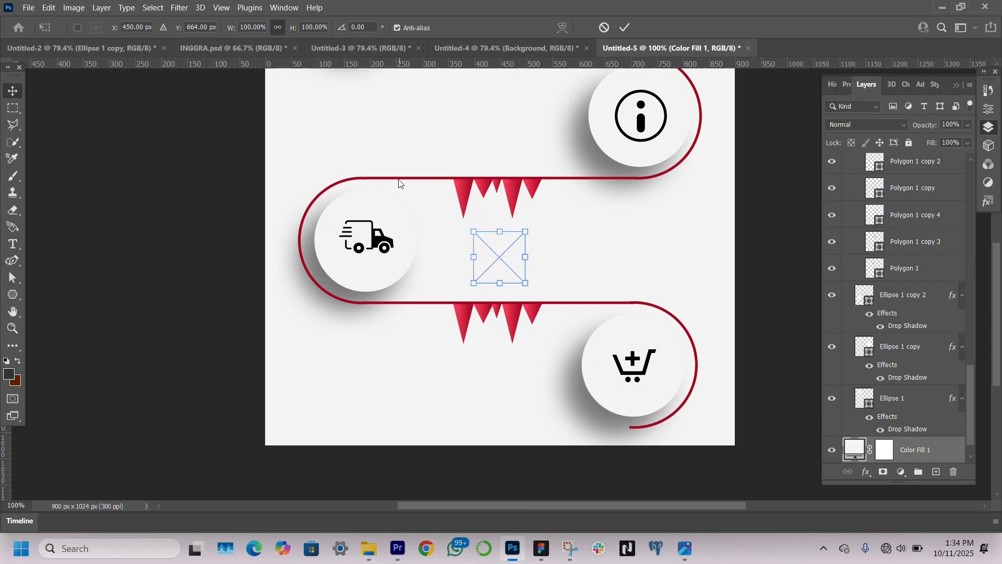
scroll(500, 285, "up", 3)
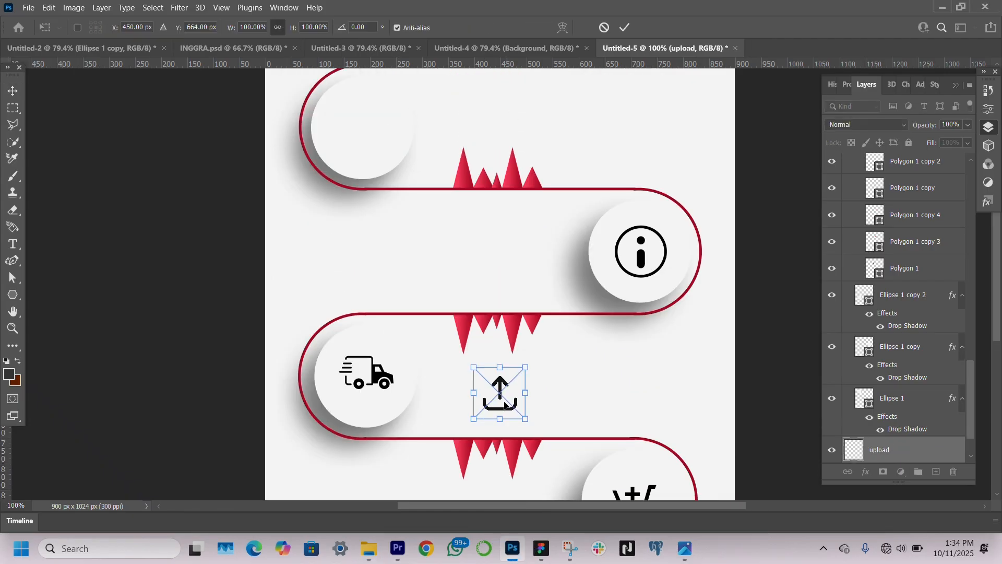
left_click_drag(497, 393, 365, 125)
left_click_drag(876, 83, 878, 157)
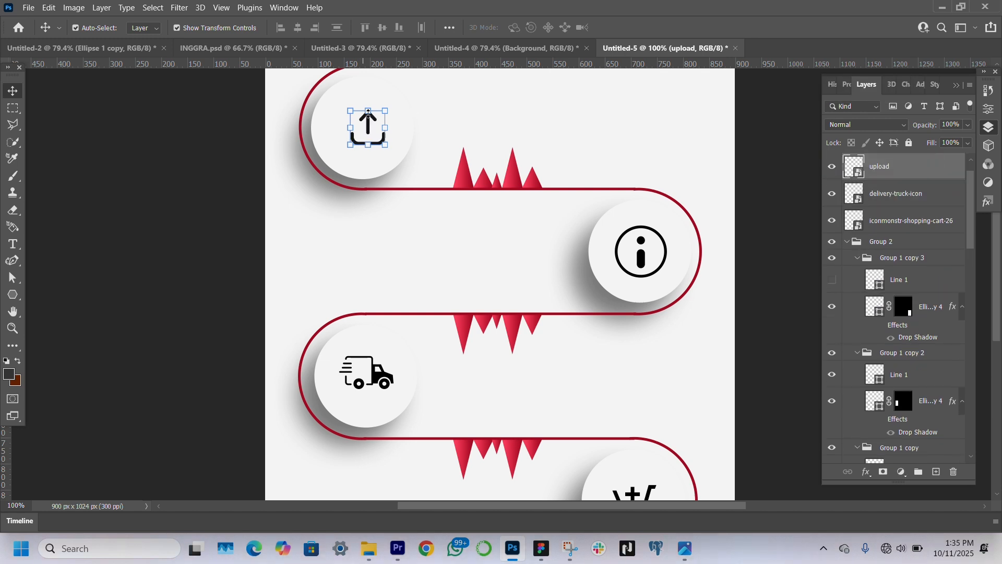
Enlarge the upload icon slightly and centre it on the first circle
left_click_drag(368, 127, 368, 121)
left_click_drag(367, 146, 366, 156)
left_click_drag(366, 124, 362, 128)
key("Return")
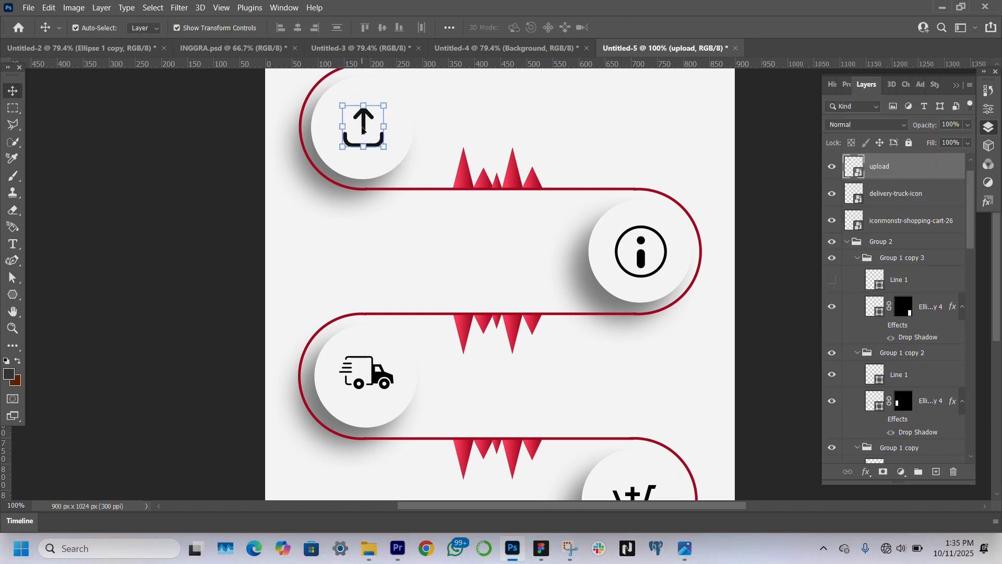
Nudge the delivery truck icon slightly down within the third circle, then deselect it
left_click(361, 371)
left_click_drag(381, 374, 380, 377)
left_click(96, 371)
scroll(550, 467, "up", 1)
Add the text "SECTION A" in the empty area across from the first circle and scale it to 540.52%
left_click(12, 244)
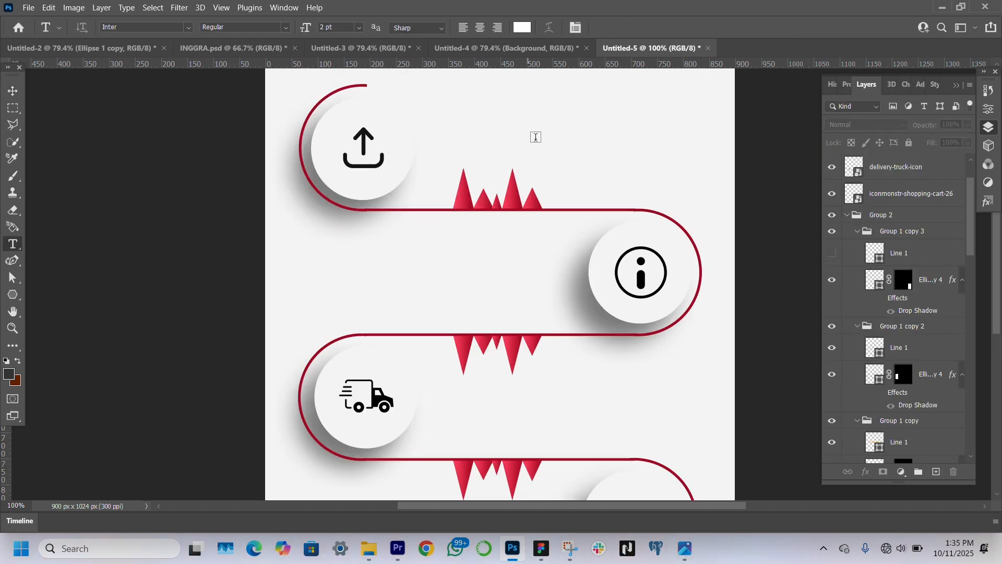
left_click(559, 116)
left_click(586, 115)
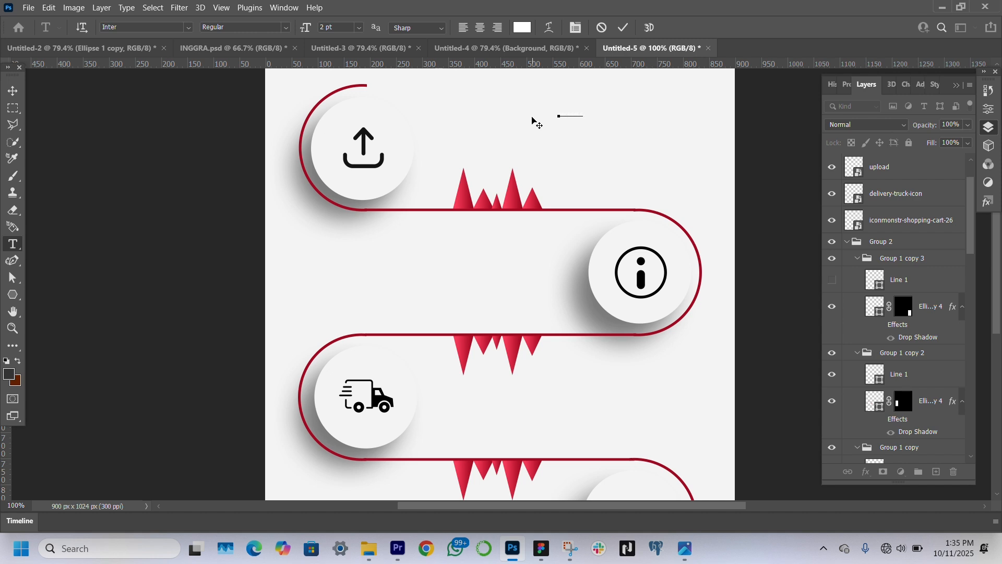
left_click(12, 91)
left_click_drag(584, 118, 690, 141)
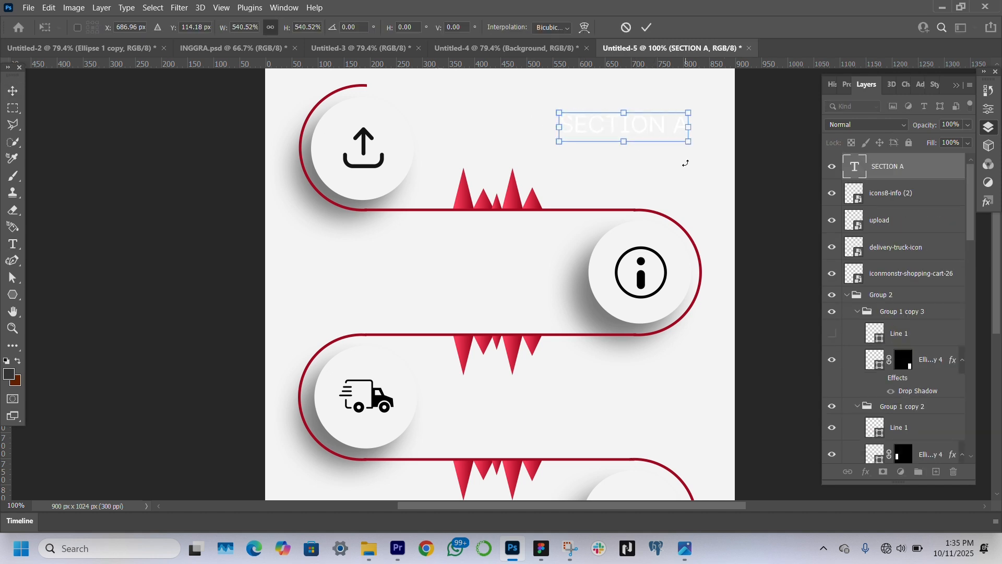
key("Return")
Change the SECTION A text's font to Mouzambik Demo
left_click(847, 84)
left_click(926, 220)
type("MOUZ")
key("Return")
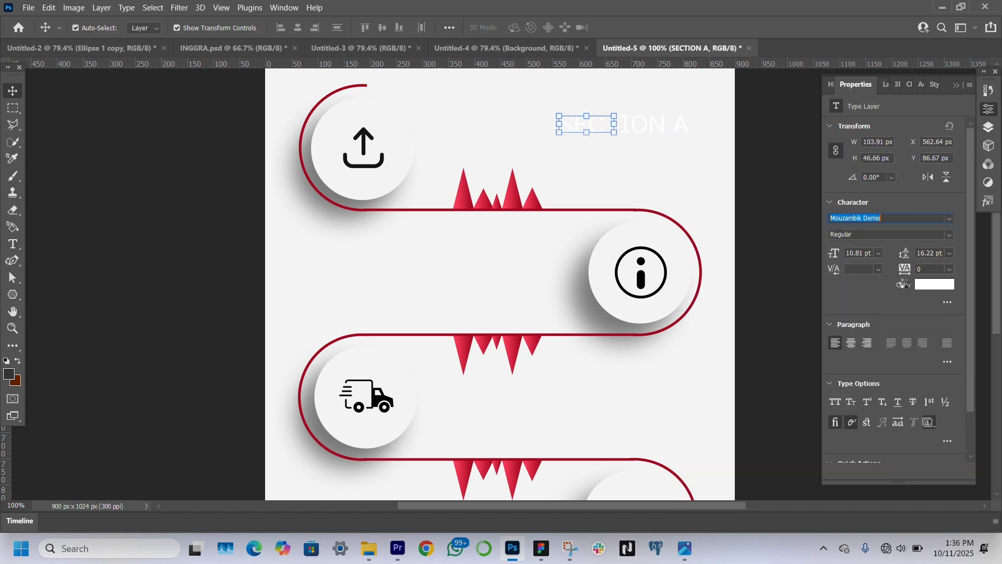
Enlarge the SECTION A text to 11.85 pt and move it near the canvas's upper edge
left_click_drag(616, 123, 658, 115)
left_click_drag(614, 126, 643, 106)
left_click_drag(637, 127, 639, 109)
key("Return")
Set the SECTION A text colour to red, #ce0404
left_click(935, 284)
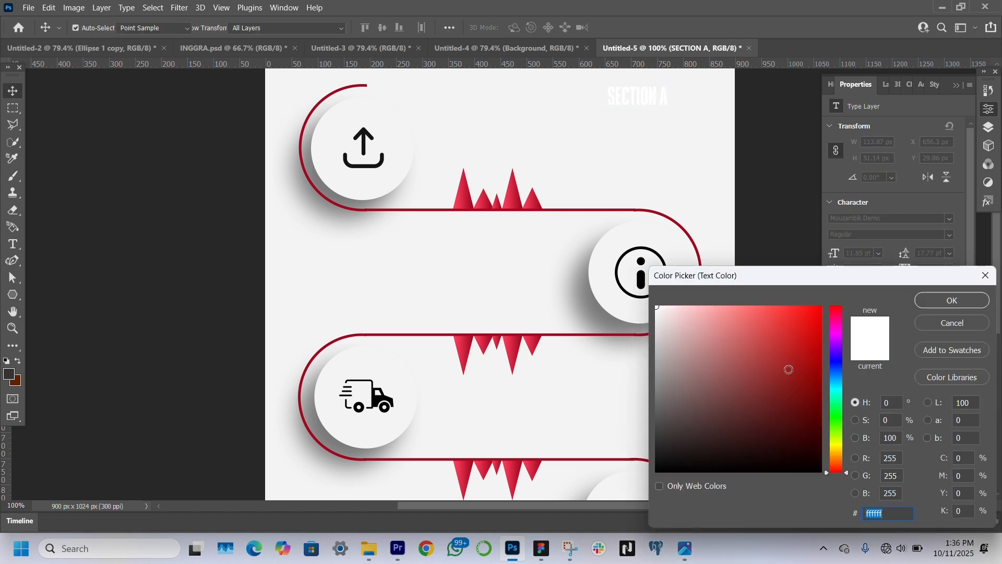
left_click(817, 332)
key("Return")
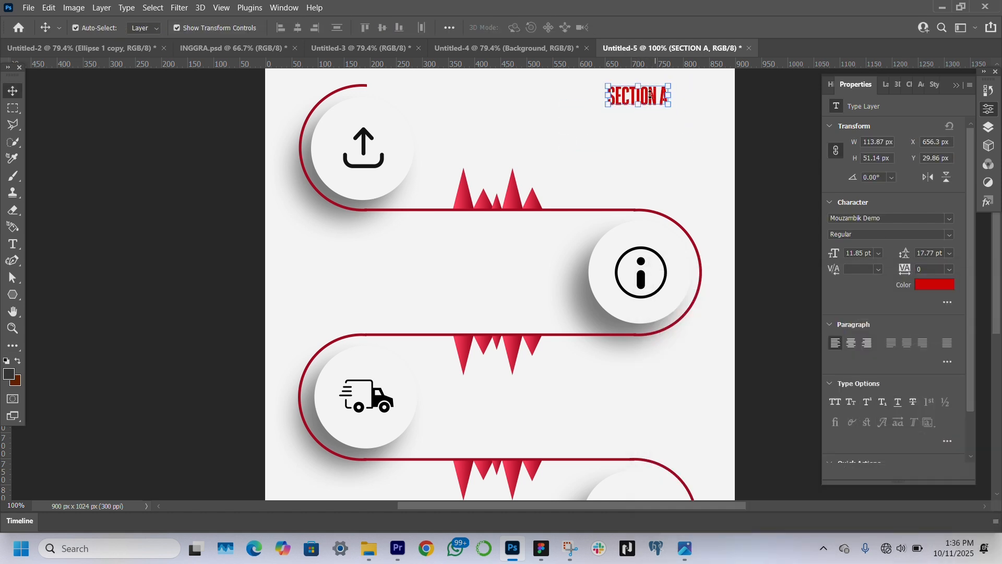
Duplicate the SECTION A heading directly below itself and change the copy's text to "LOREM IPSUM"
left_click_drag(648, 97, 647, 119, "alt")
double_click(646, 119)
type("LOREM IPSUM")
left_click(13, 91)
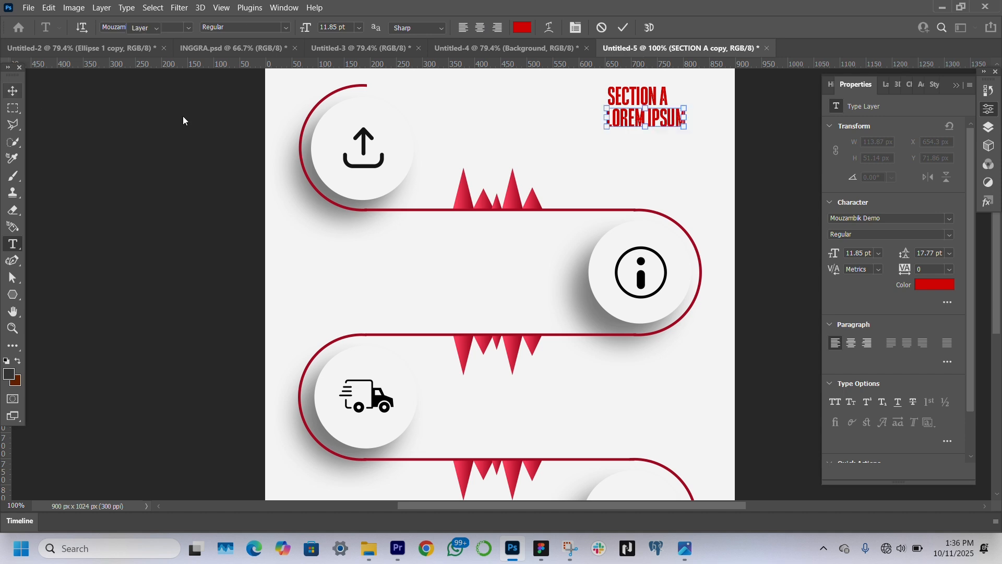
Recolour the LOREM IPSUM subheading dark grey and reduce its size under the SECTION A heading
left_click(934, 285)
left_click_drag(687, 451, 651, 432)
key("Return")
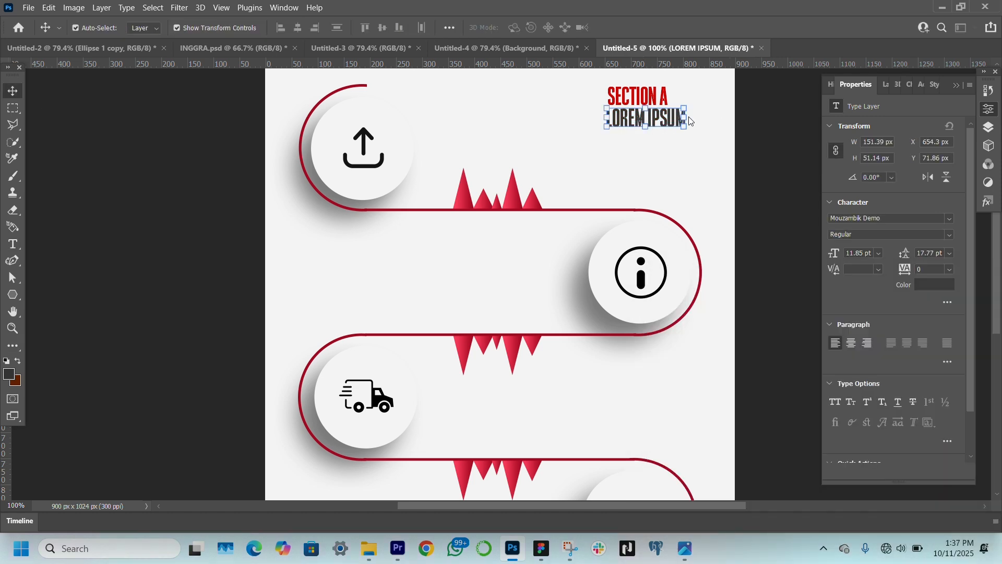
left_click_drag(836, 254, 834, 254)
Create a paragraph text box about 129 by 110 px below the LOREM IPSUM subheading, filled with placeholder lorem ipsum text
left_click_drag(643, 125, 675, 194)
left_click(13, 243)
left_click(126, 8)
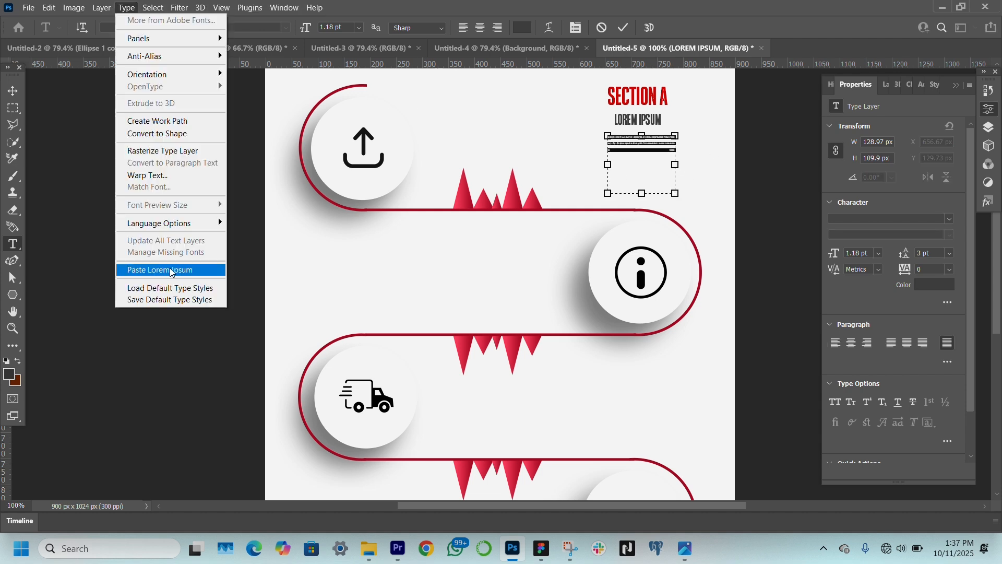
left_click(168, 270)
left_click(13, 90)
Set the placeholder paragraph to Poppins Regular at 2 pt and adjust its line spacing
left_click_drag(902, 247, 900, 255)
left_click(857, 219)
type("pop")
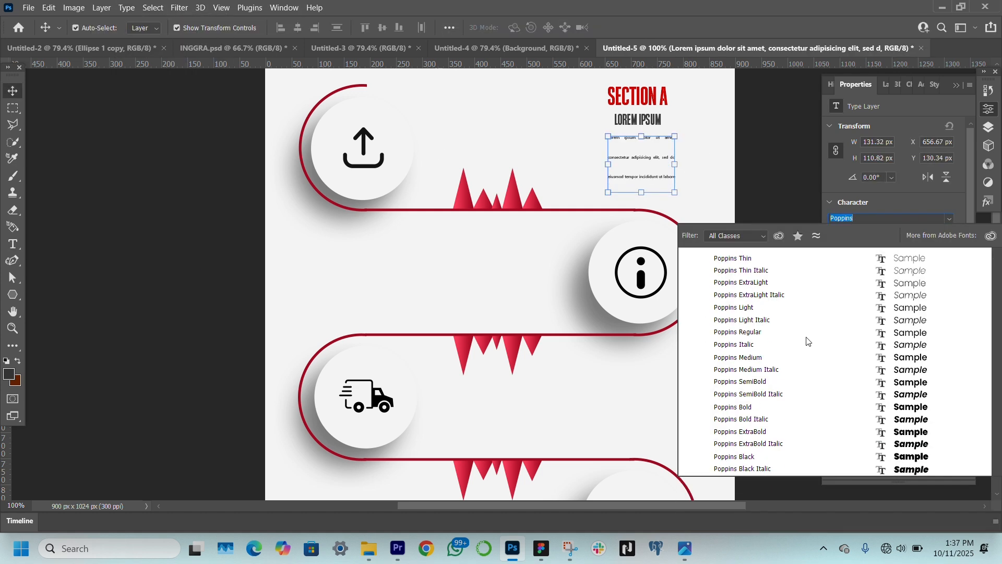
left_click(804, 334)
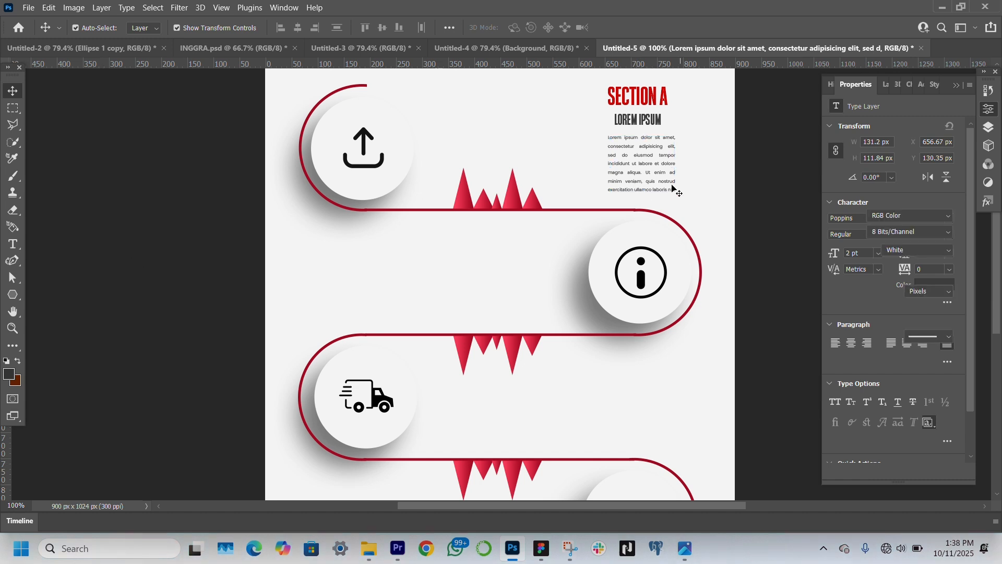
Select the heading, subheading and paragraph layers together and duplicate them into the open area across from the second circle
left_click(658, 97)
left_click(884, 85)
left_click(923, 168, "shift")
left_click_drag(636, 139, 361, 275, "alt")
Duplicate the three-part text block into the open areas across from the third and fourth circles
scroll(361, 275, "down", 1)
scroll(361, 278, "down", 1)
left_click_drag(368, 217, 365, 476, "alt")
scroll(633, 411, "down", 3)
Change the heading across from the second circle to "SECTION B"
scroll(658, 255, "up", 7)
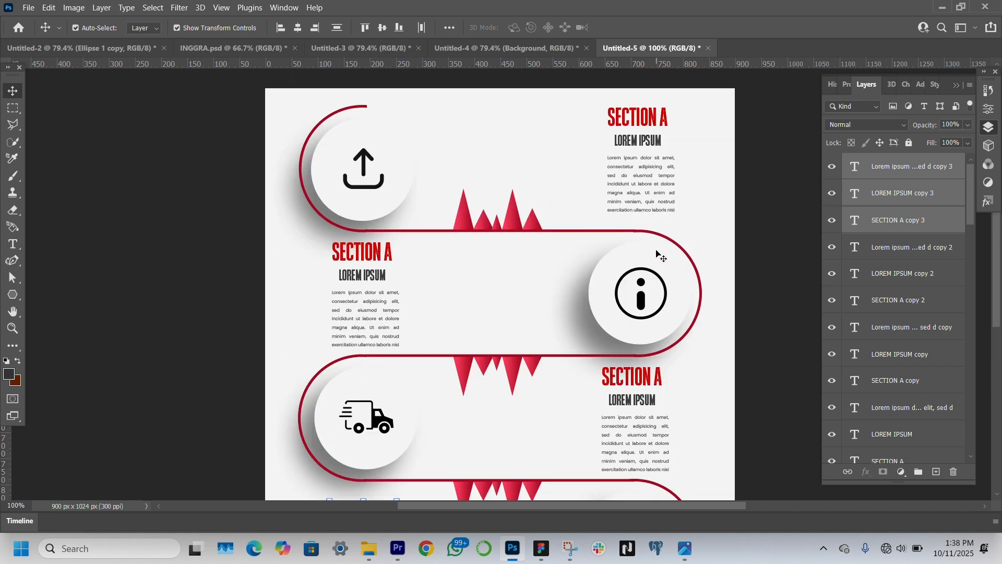
double_click(391, 294)
key("BackSpace")
type("B")
left_click(11, 93)
Recolour the "SECTION B" heading purple with the hex value bd04ce
left_click(847, 85)
left_click(864, 286)
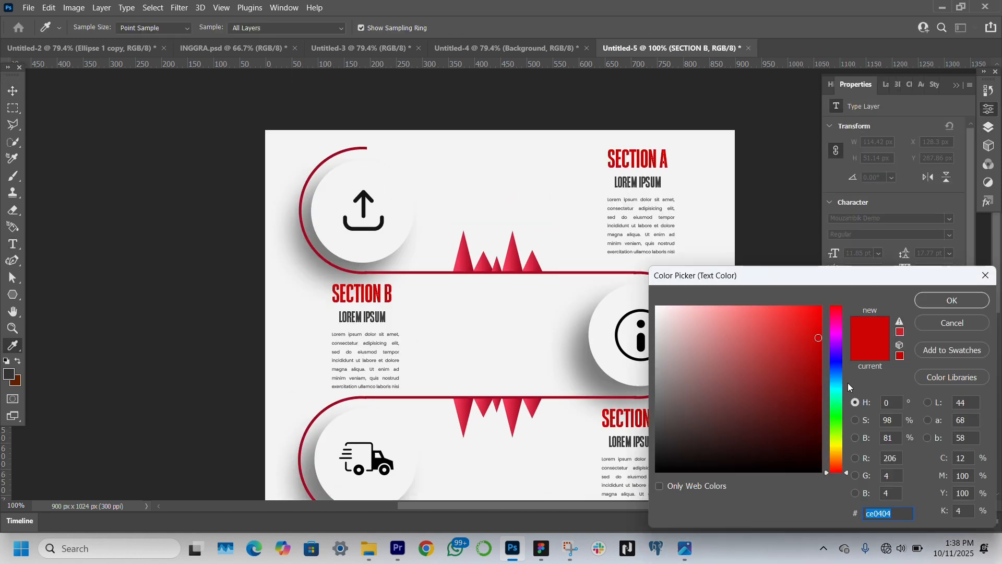
left_click(835, 391)
left_click(837, 446)
left_click(836, 336)
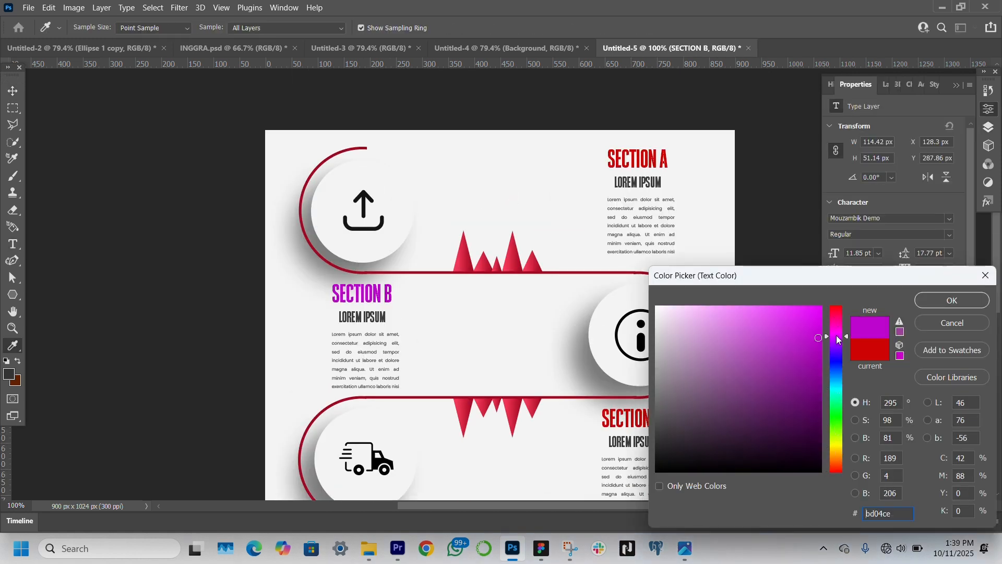
left_click(952, 300)
Change the heading across from the truck circle to "SECTION C" and colour it yellow
scroll(644, 337, "down", 1)
double_click(648, 363)
key("BackSpace")
type("C")
left_click(12, 92)
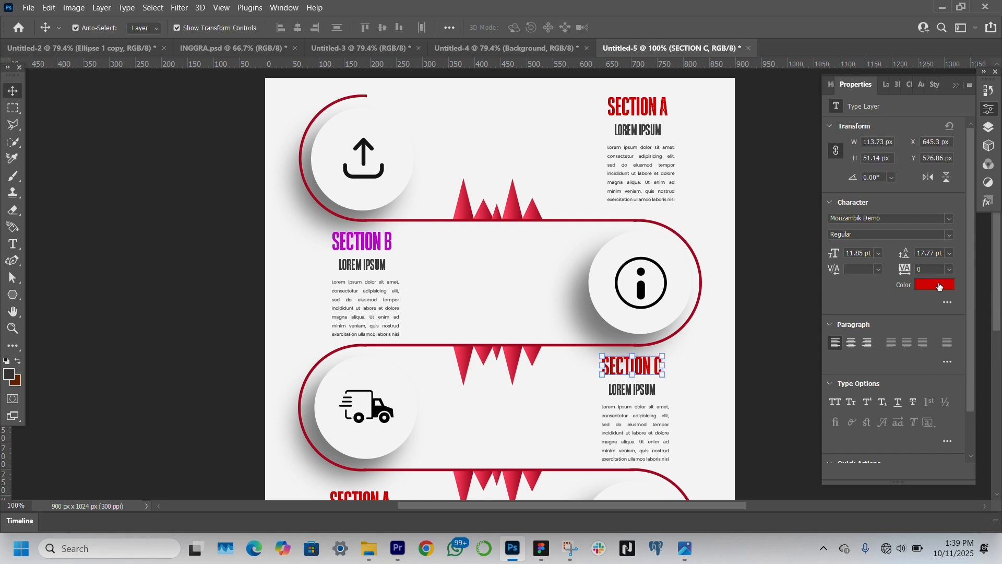
left_click(934, 284)
left_click(840, 447)
Change the heading across from the shopping cart circle to "SECTION D" and colour its text blue
scroll(445, 441, "down", 1)
double_click(365, 439)
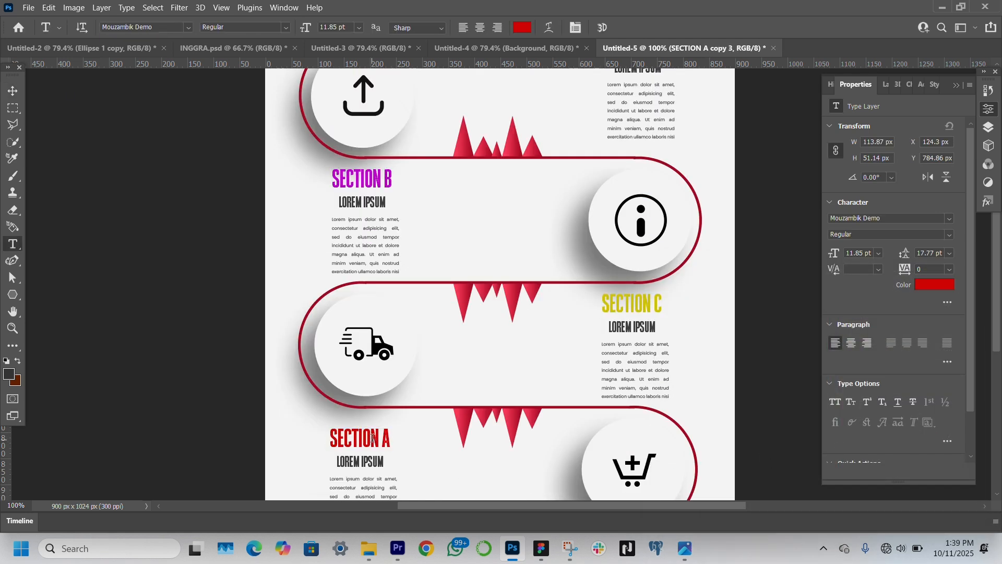
key("BackSpace")
type("D")
key("ctrl+a")
left_click(939, 285)
left_click(835, 363)
left_click(951, 301)
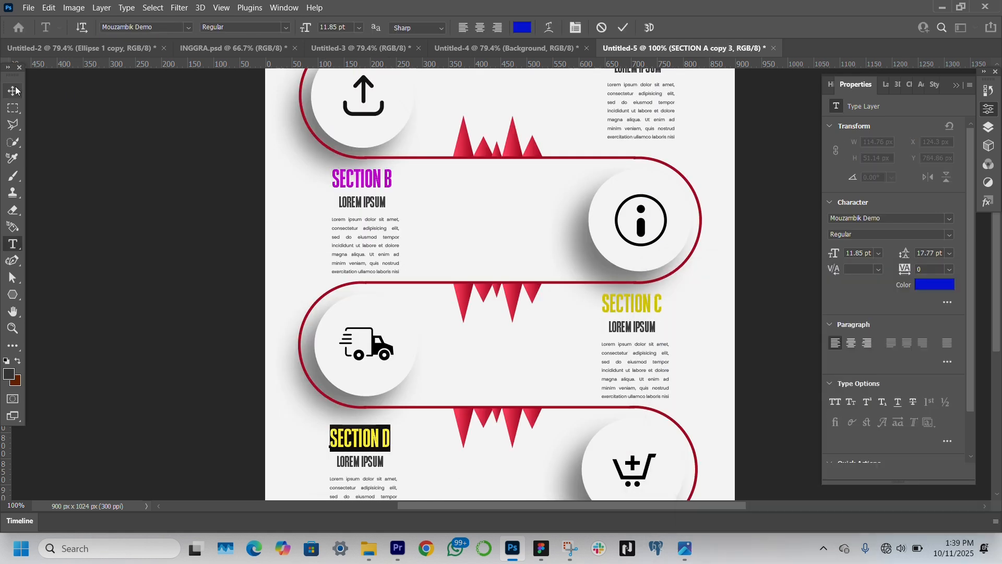
left_click(12, 91)
Recolour the "SECTION C" heading green with the hex value 17ce04
left_click(632, 304)
left_click(934, 284)
left_click(834, 308)
left_click(835, 415)
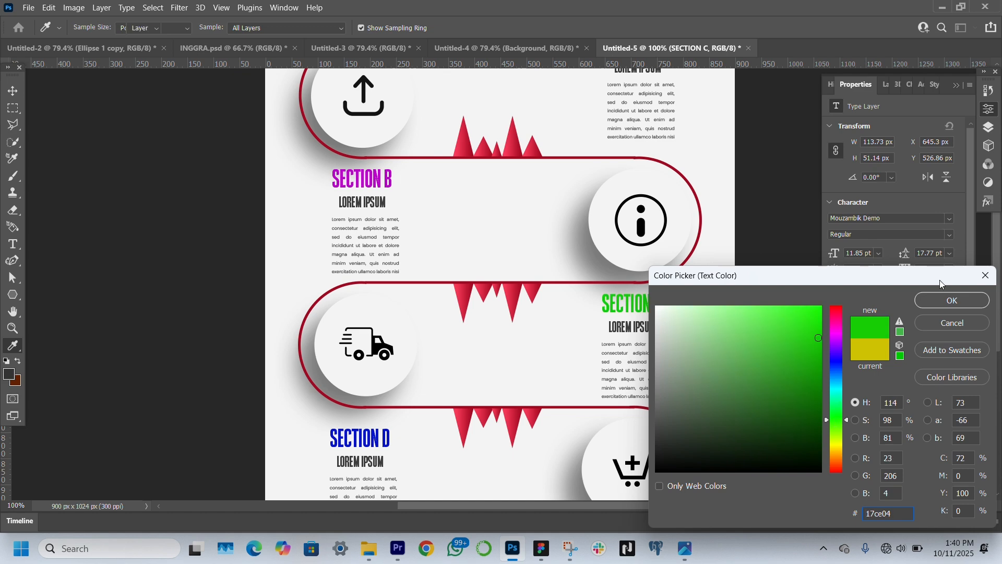
left_click(952, 300)
Fit the whole infographic in view and examine the layout and the four coloured section headings
scroll(647, 292, "up", 2)
left_click(886, 85)
scroll(862, 331, "down", 3)
left_click(12, 329)
left_click(393, 28)
left_click(12, 91)
left_click(172, 141)
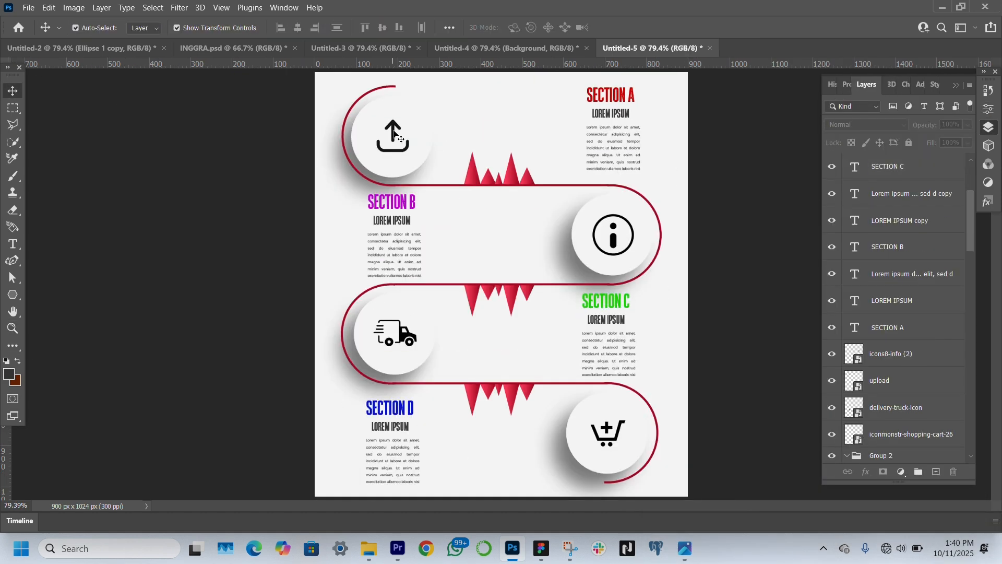
Apply a Color Overlay in dark grey 3d3d3d at 100% opacity to the upload icon
left_click(394, 134)
left_click(867, 472)
left_click(893, 420)
left_click(802, 118)
type("3d3d3d")
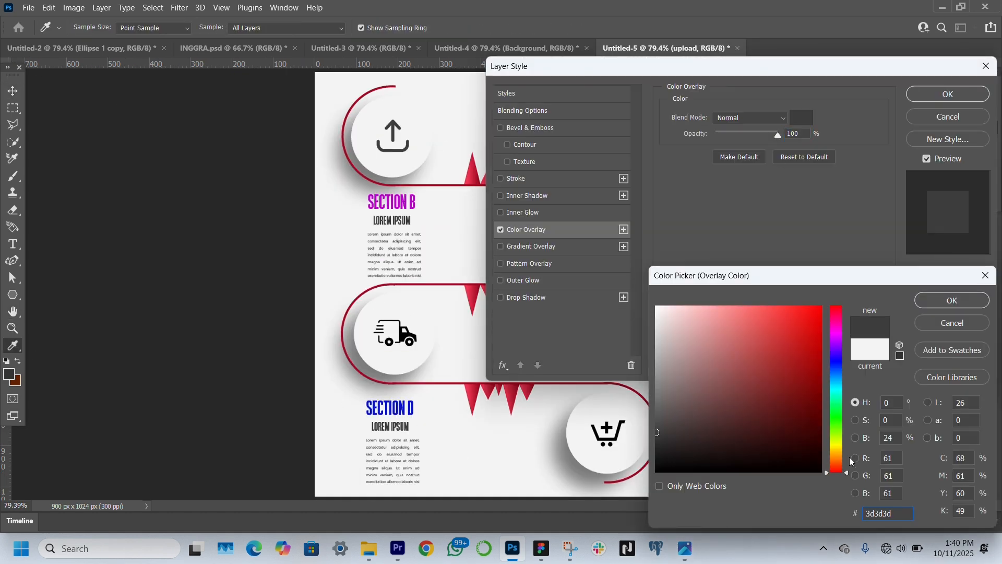
left_click(952, 301)
left_click(947, 94)
Apply the same dark grey Color Overlay at 100% opacity to the info icon
left_click(614, 234)
left_click(866, 472)
left_click(894, 422)
left_click(803, 124)
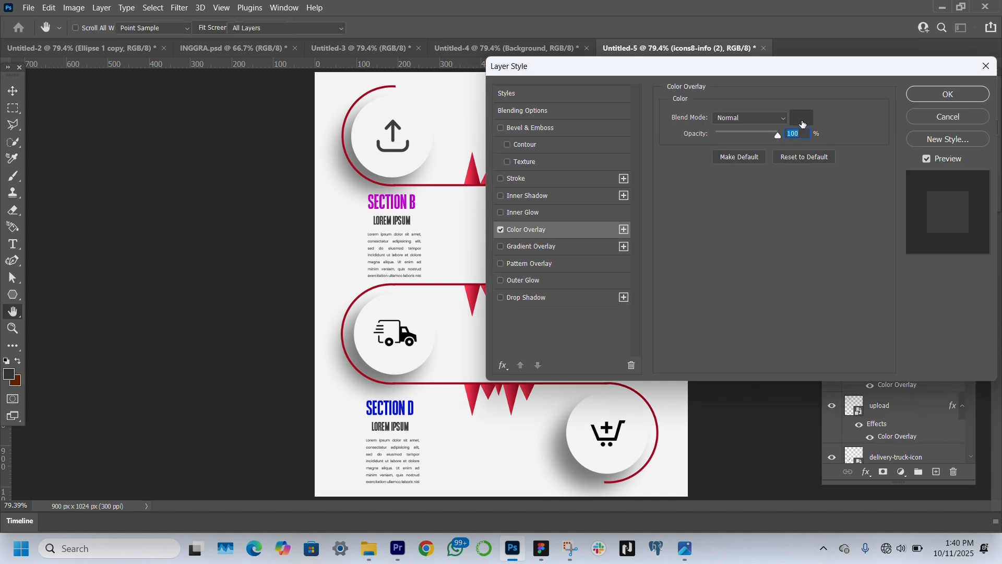
left_click(948, 94)
Apply the same dark grey Color Overlay to the delivery truck icon
left_click(405, 337)
left_click(866, 472)
left_click(897, 417)
left_click(947, 93)
Apply the same dark grey Color Overlay to the shopping cart icon and deselect the layer
left_click(611, 438)
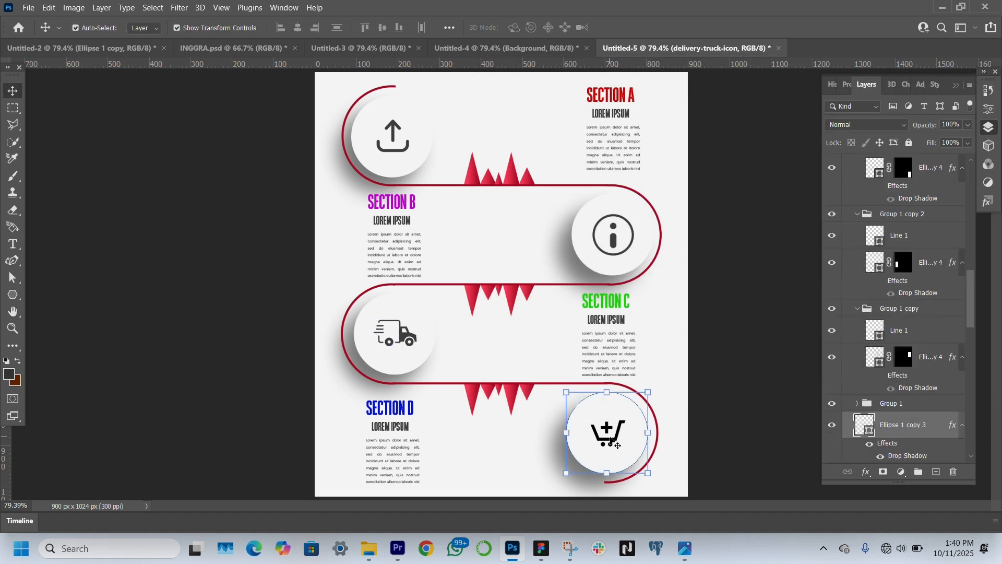
left_click(612, 441)
left_click(866, 471)
left_click(895, 421)
key("Return")
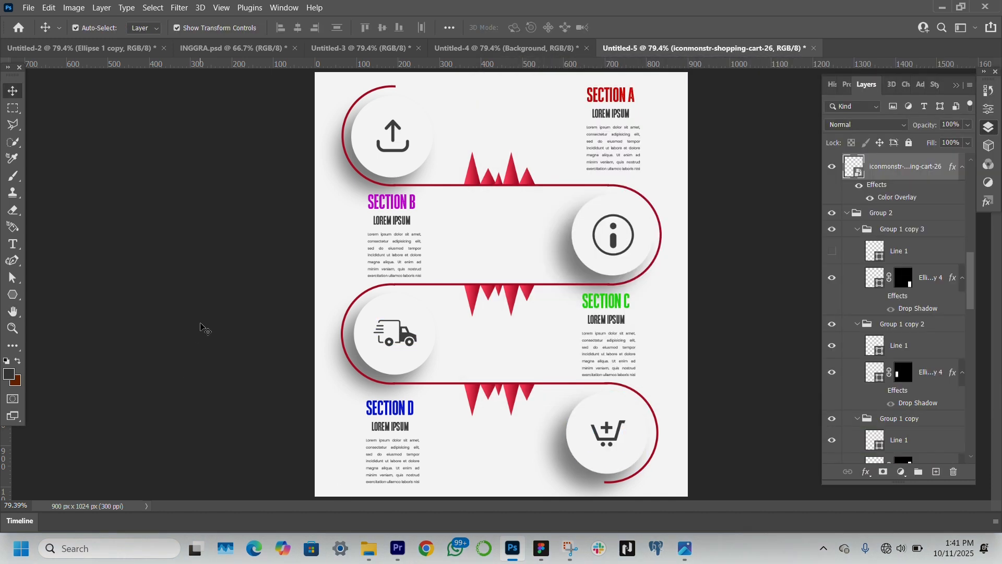
left_click(204, 329)
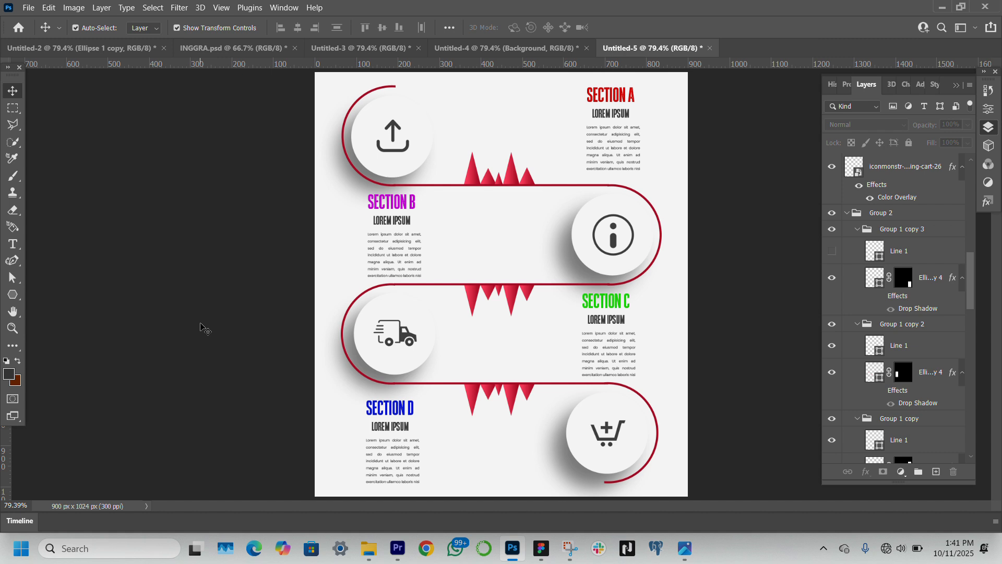